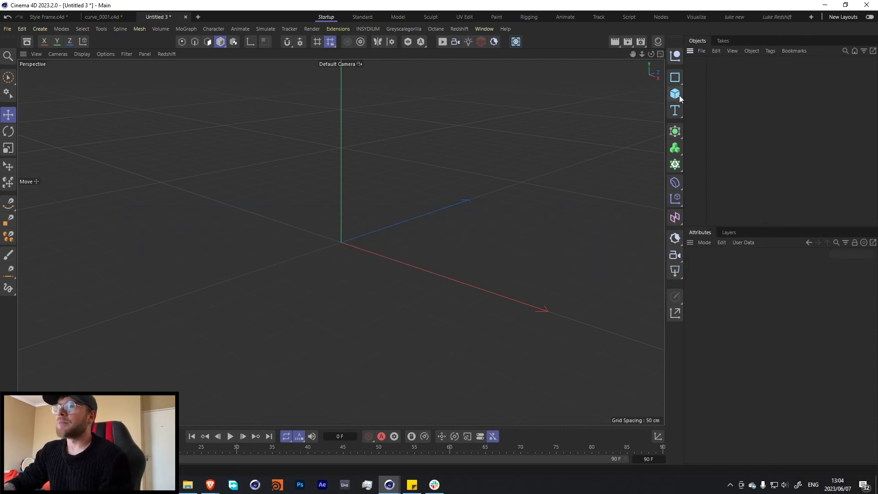
Add a cube primitive and set its Y size to 2 cm to make a thin slab.
left_click_drag(679, 98, 708, 108)
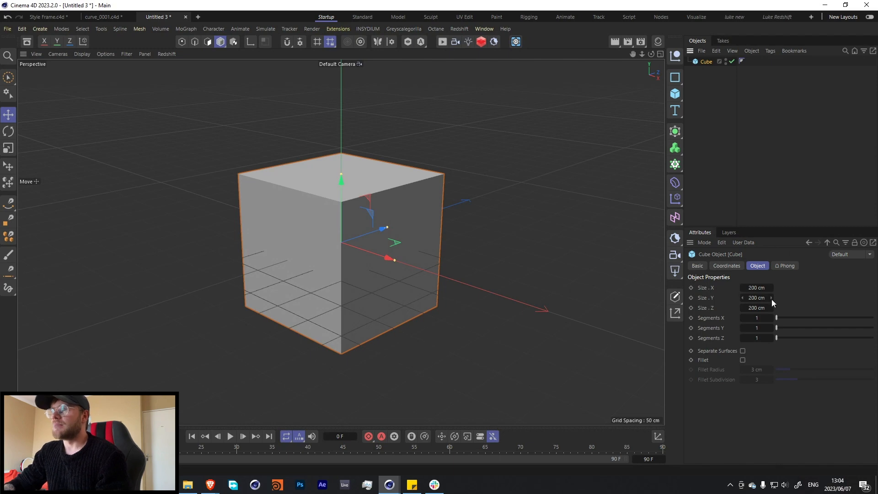
left_click(770, 298)
type("5")
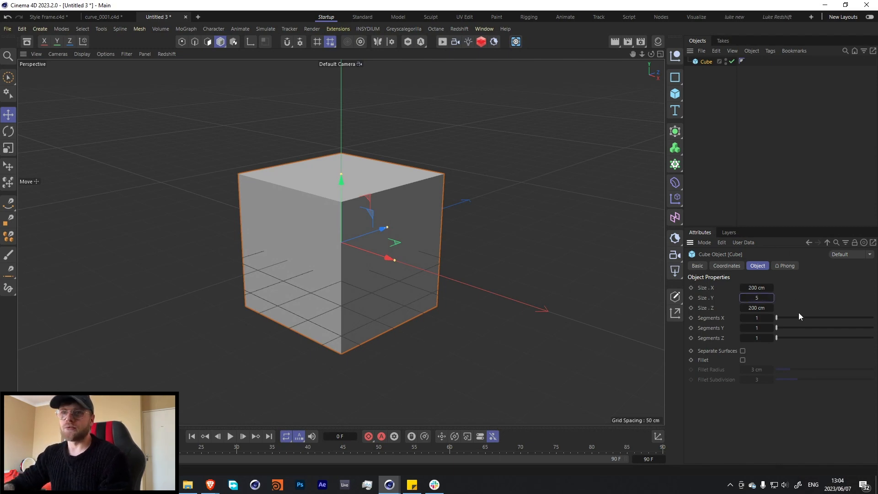
key("Return")
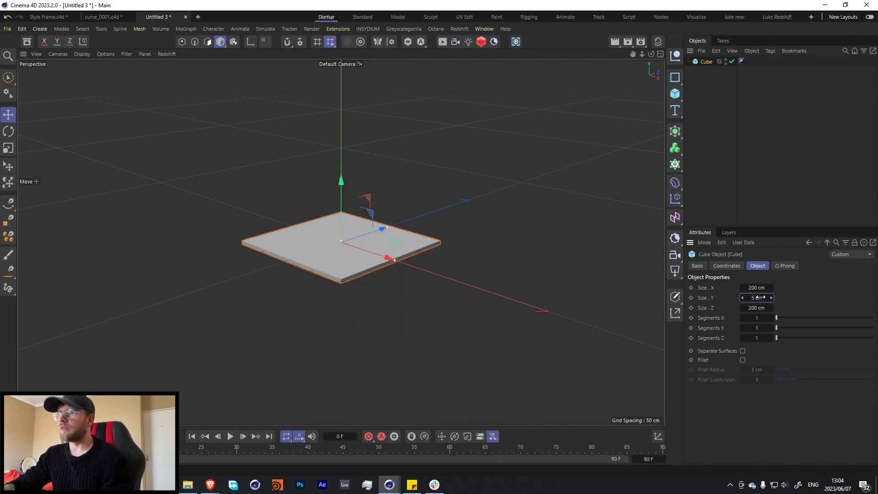
left_click(759, 297)
type("2")
key("Return")
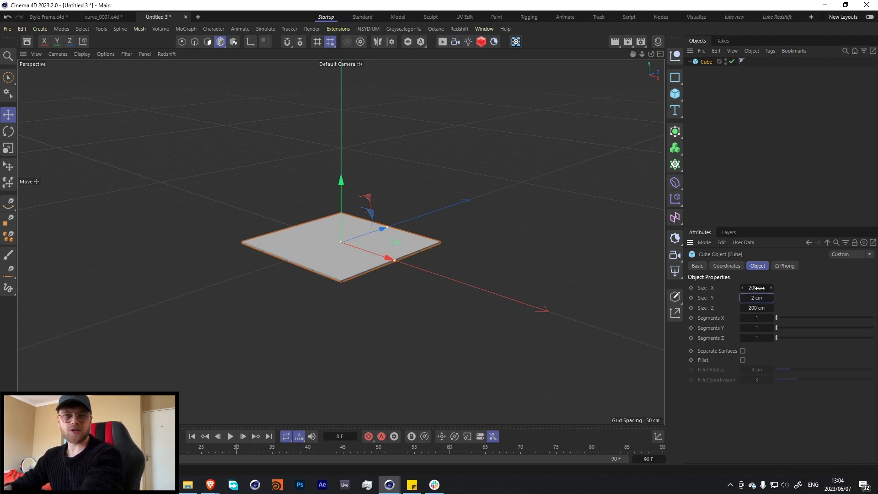
Set the cube's X size to 800 cm and its Z size to 100 cm.
left_click(757, 288)
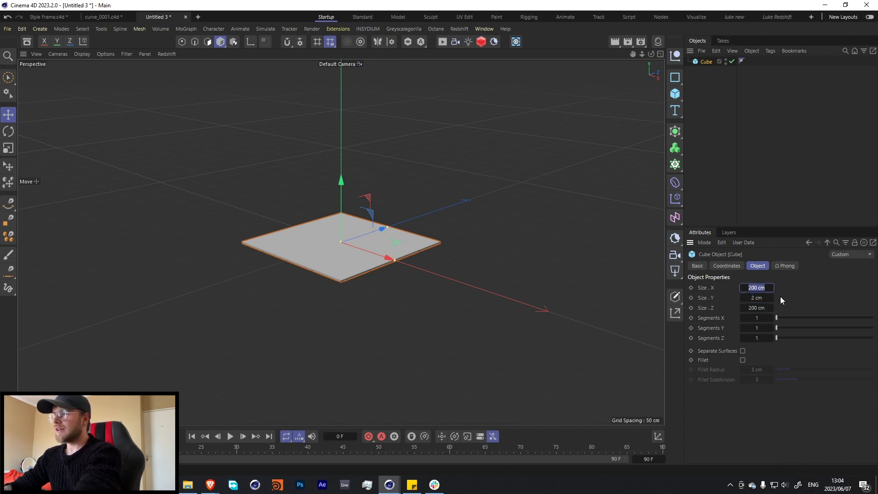
type("800")
key("Return")
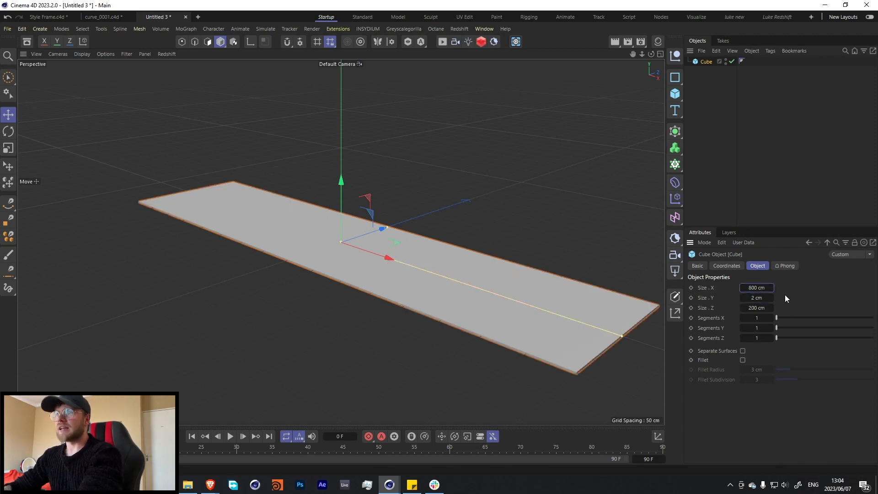
left_click(768, 306)
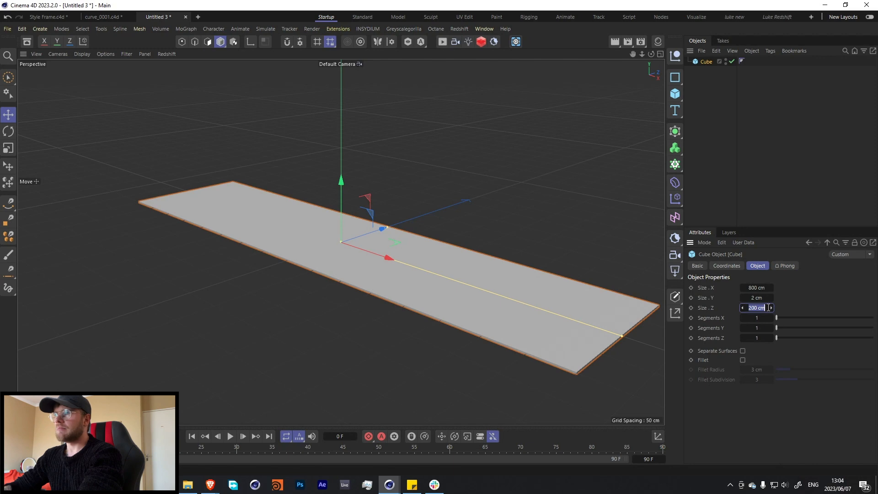
type("100")
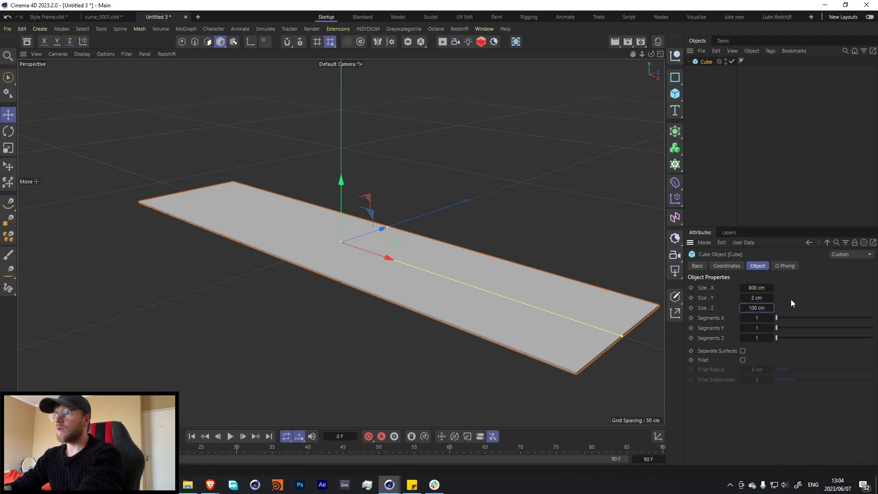
key("Return")
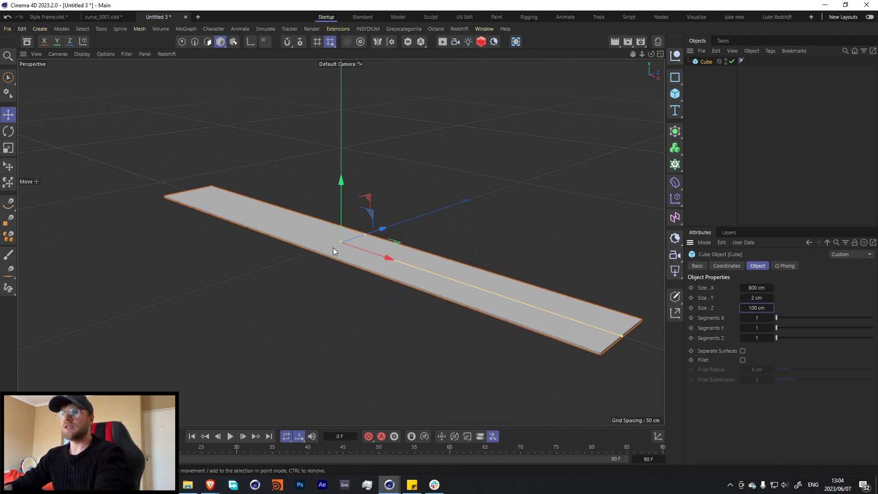
Shorten the slab by setting the cube's X size to 400 cm.
double_click(759, 289)
type("40")
key("Return")
double_click(760, 290)
type("7")
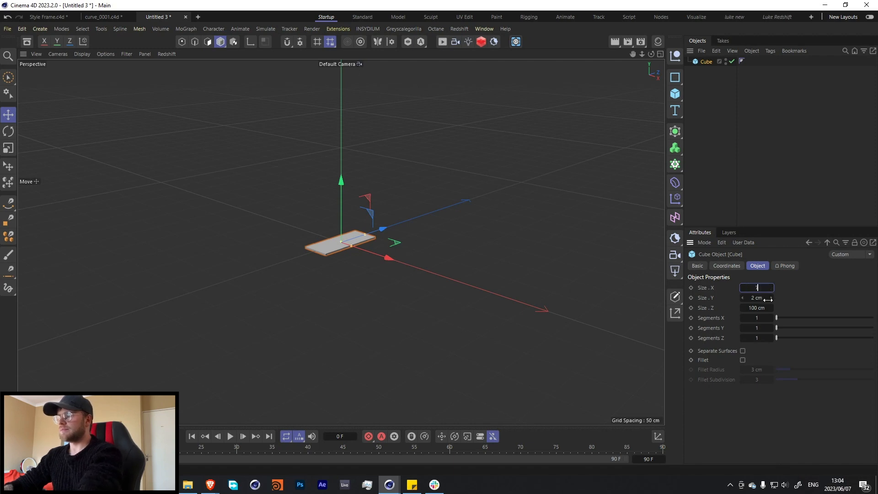
type("00")
key("Return")
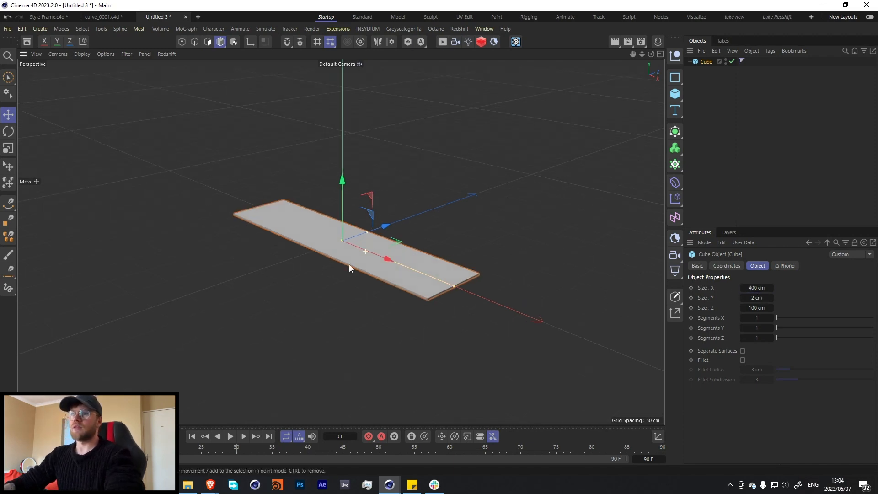
Add a Bend deformer as a child of the cube, test its strength at 47°, and return it to 0°.
left_click_drag(349, 264, 215, 278, "alt")
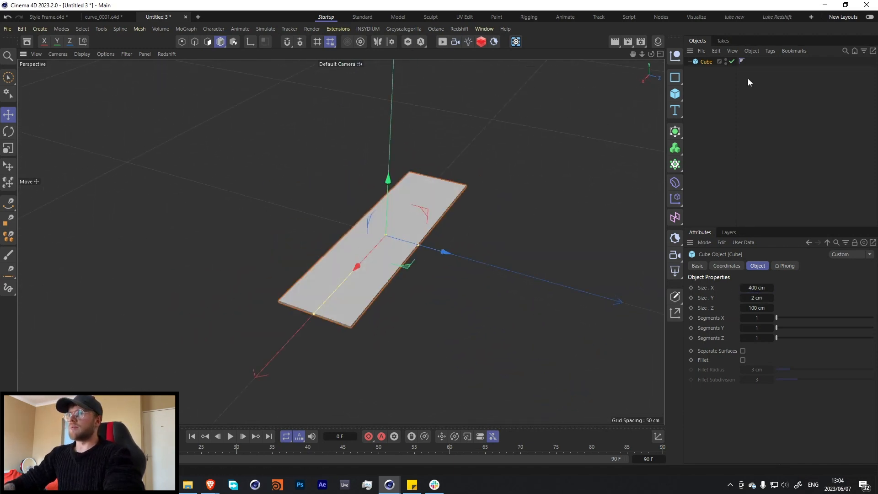
left_click(676, 183, "shift")
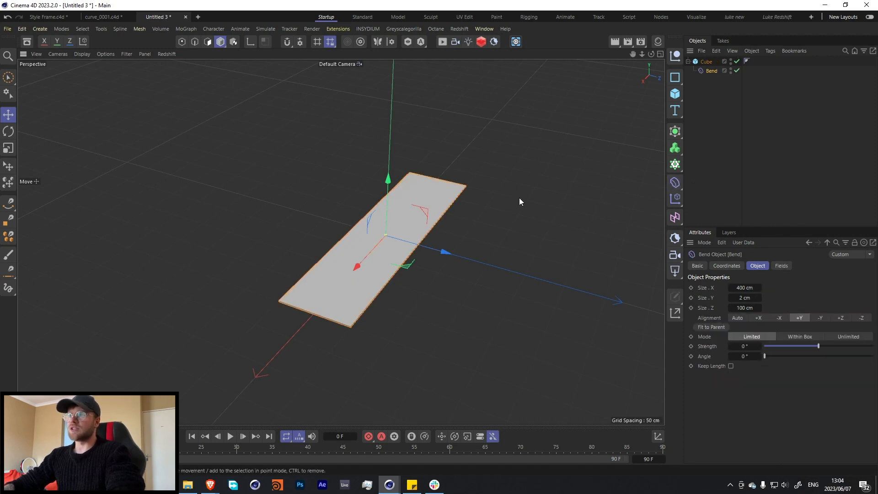
left_click_drag(818, 346, 826, 347)
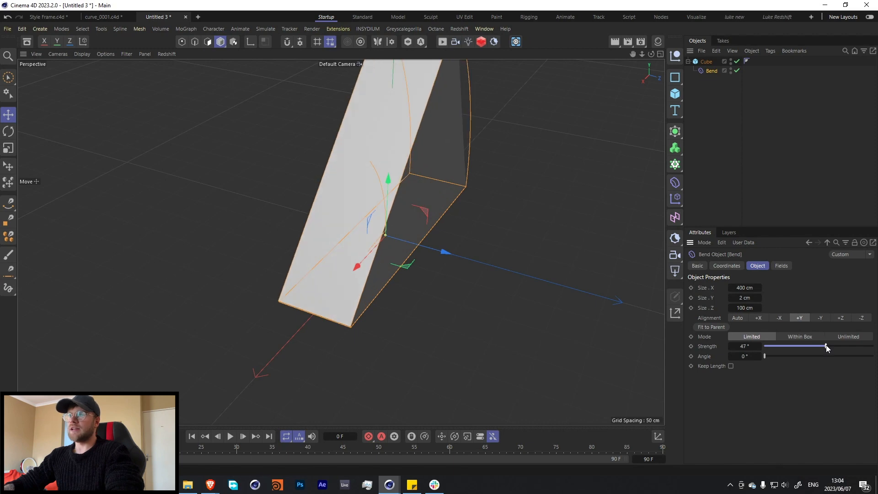
left_click(818, 346)
Align the Bend to -X and fit it to its parent, trying a strength of 67° and undoing it.
left_click(779, 318)
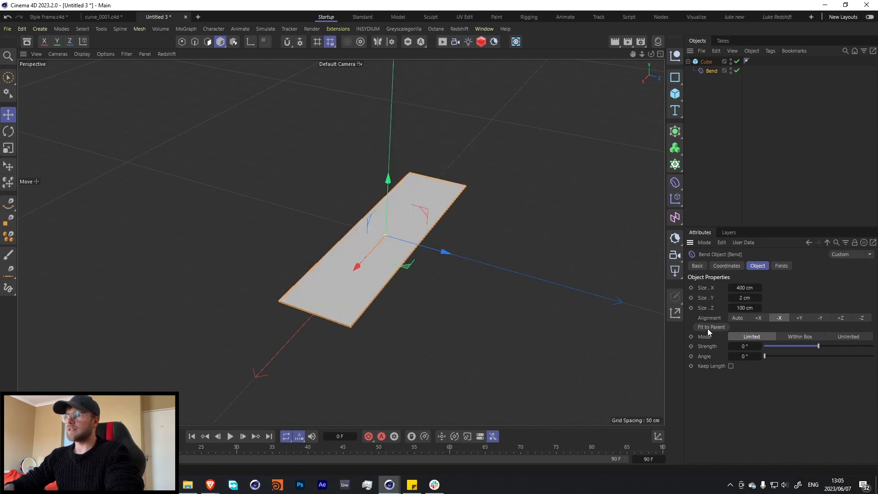
left_click(709, 327)
left_click_drag(818, 347, 829, 349)
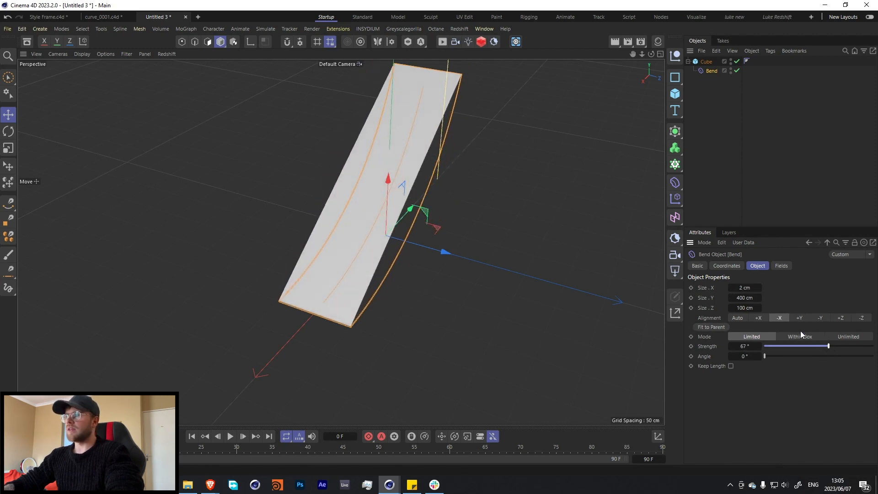
key("ctrl+z")
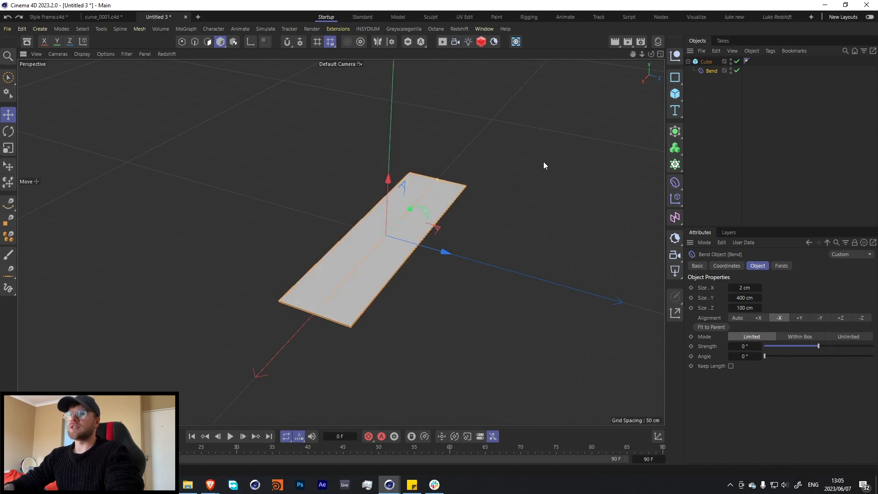
Set the cube's X segments to 20 so the slab can deform along its length.
left_click(741, 60)
left_click_drag(780, 317, 865, 314)
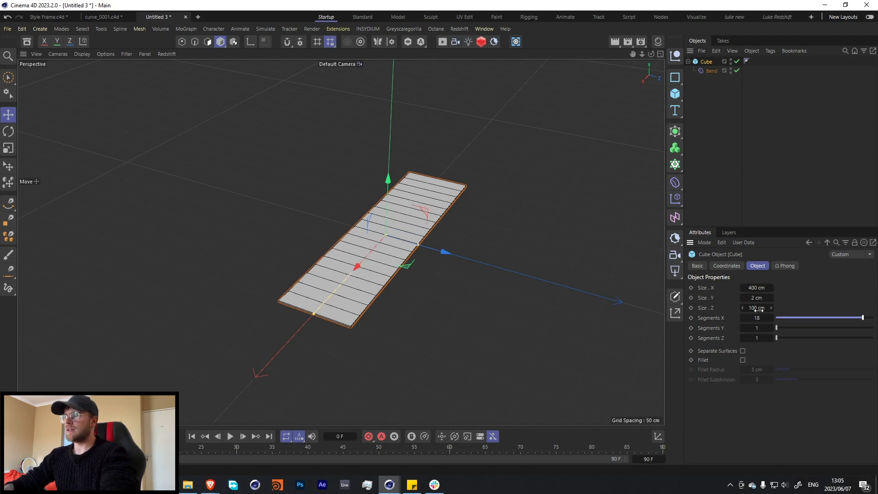
left_click(757, 317)
type("20")
key("Return")
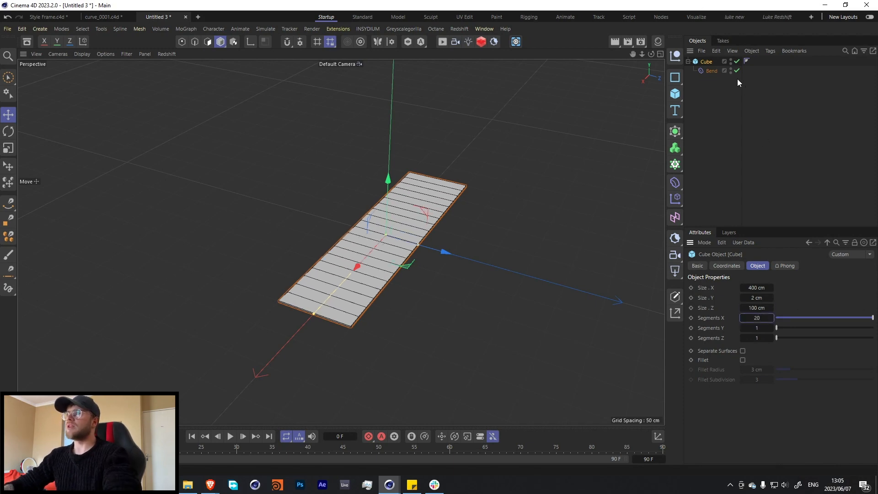
Set the Bend deformer's strength to 60°.
left_click(713, 70)
left_click_drag(818, 345, 827, 347)
left_click(748, 348)
type("60")
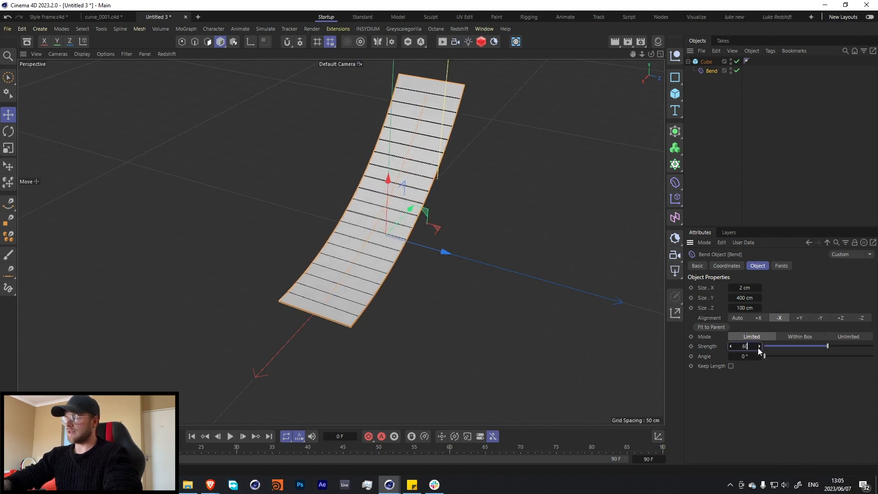
key("Return")
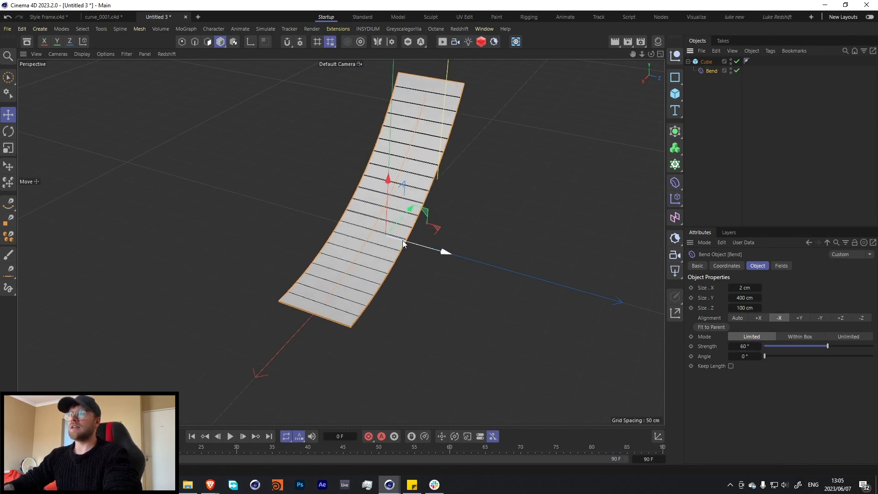
Move the Bend along the slab until it starts at the slab's middle, and duplicate it under the cube.
left_click_drag(397, 225, 455, 177)
mouse_move(709, 72)
left_mouse_down("ctrl")
mouse_move(719, 85)
mouse_move(714, 75)
left_mouse_up("ctrl")
Try Auto alignment on the duplicated Bend, fit it to the parent, and slide it along the slab.
left_click(760, 317)
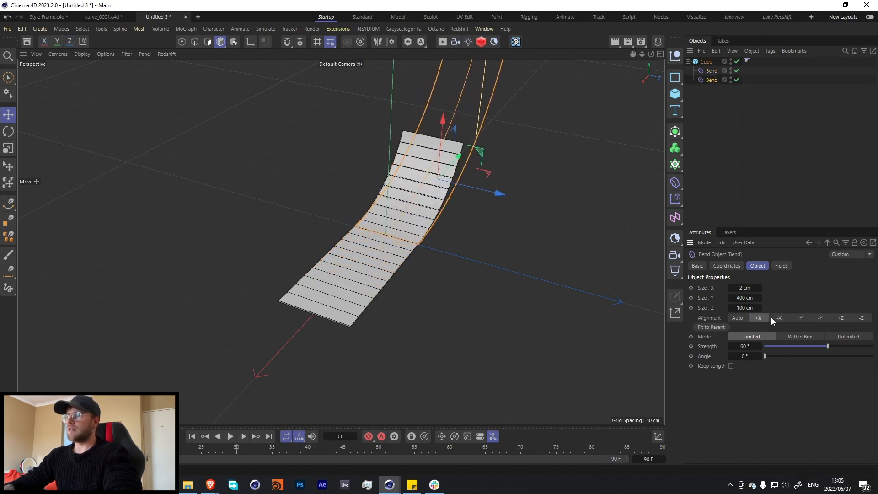
left_click(735, 319)
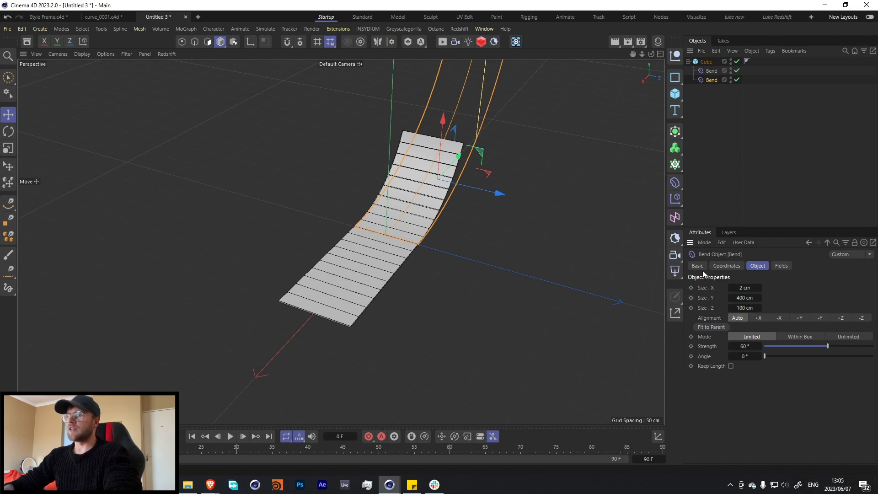
left_click(716, 326)
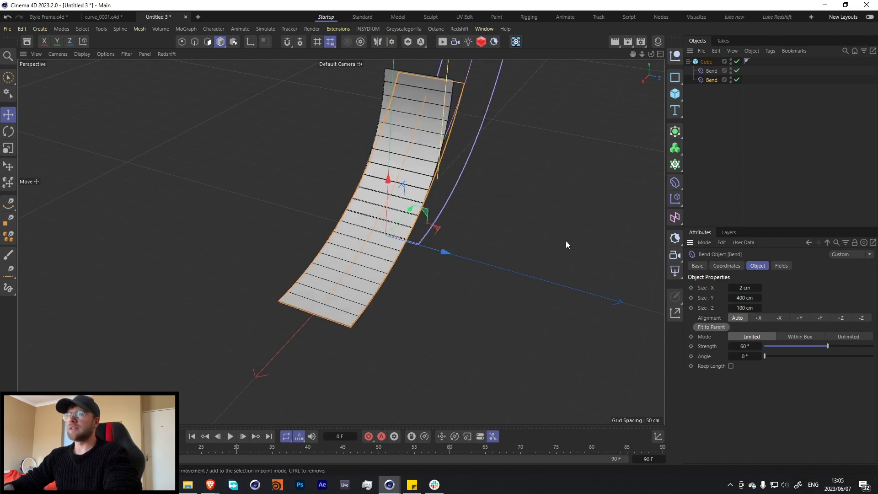
left_click_drag(406, 211, 445, 296)
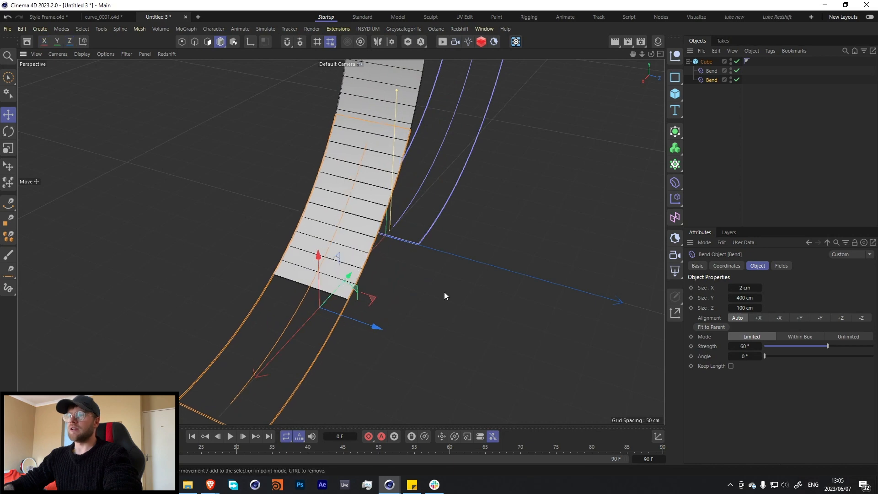
Align the duplicated Bend to +X, fit it to the parent, and move it so it bends the slab's other half from the middle.
left_click(761, 318)
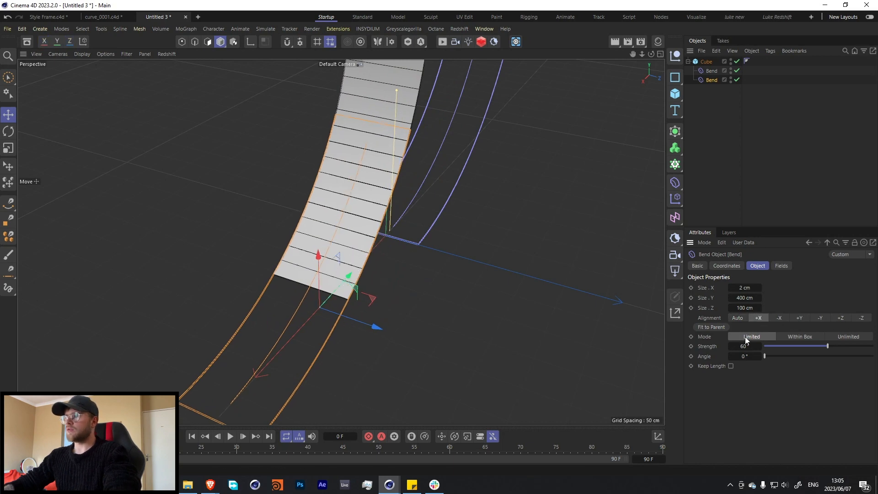
left_click(710, 326)
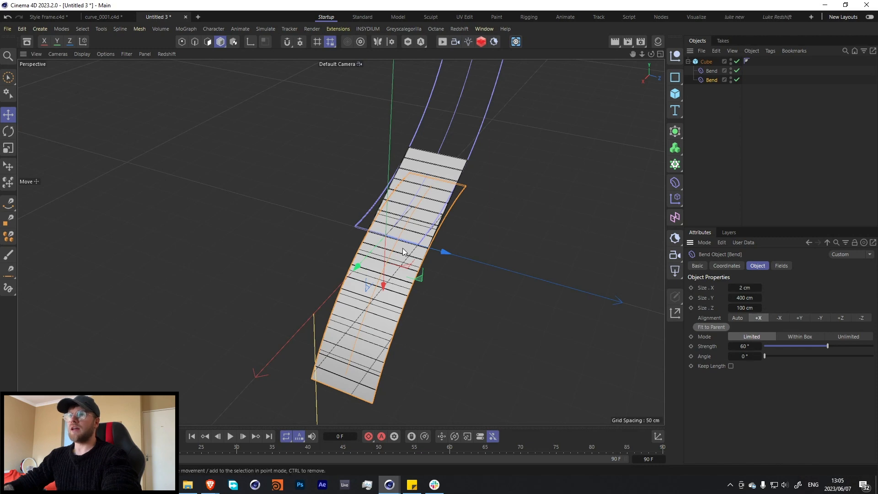
left_click_drag(402, 248, 274, 334)
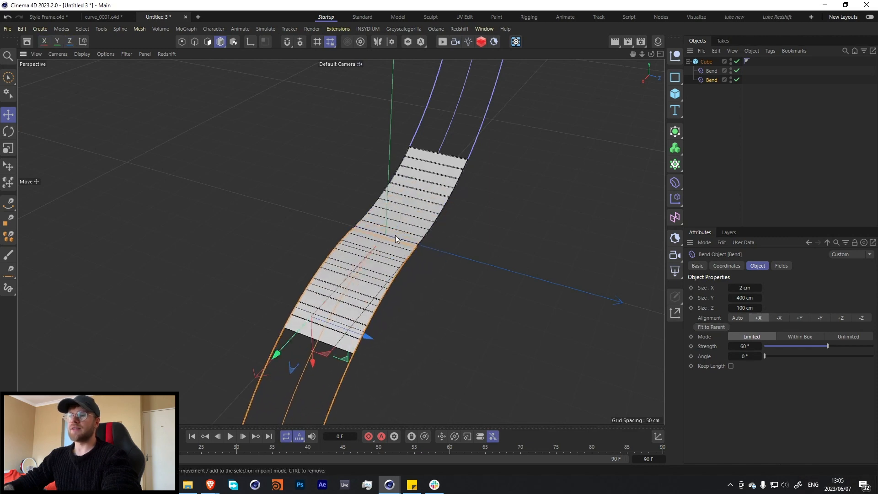
Add a rectangle spline on the XZ plane and set its width to 100 cm.
left_click_drag(395, 235, 415, 224, "alt")
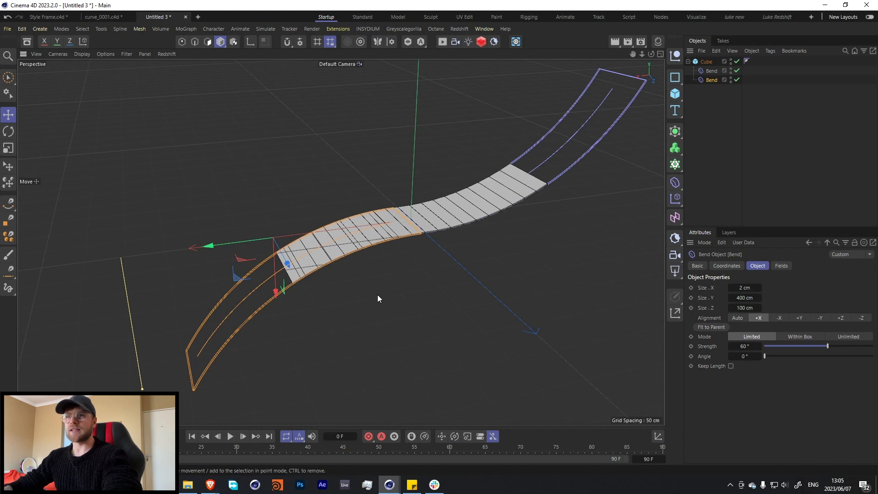
left_click_drag(435, 239, 369, 250, "alt")
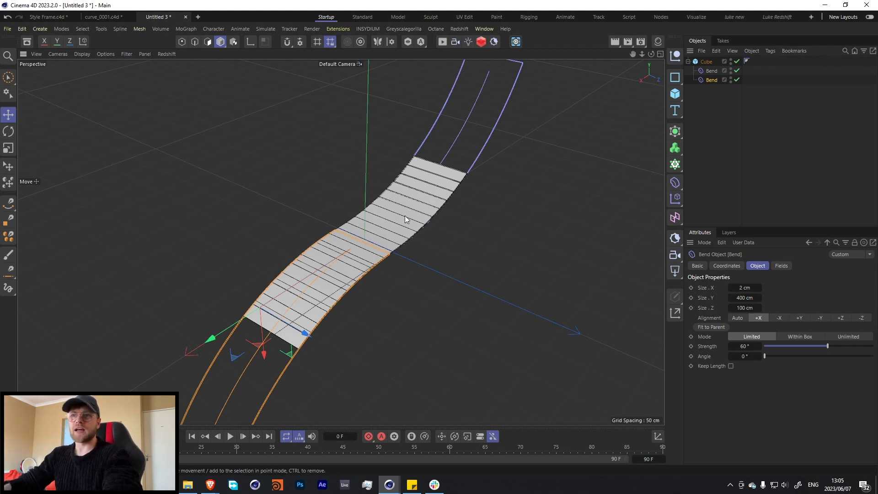
left_click(455, 176)
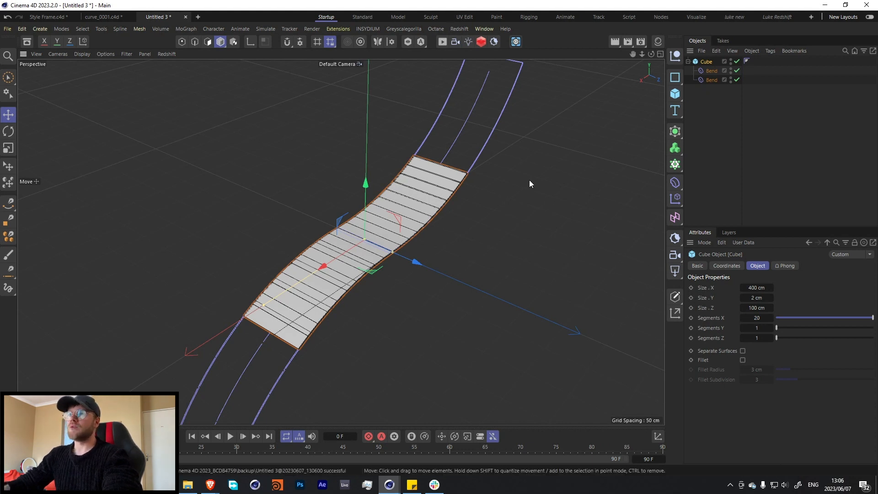
left_click(675, 78)
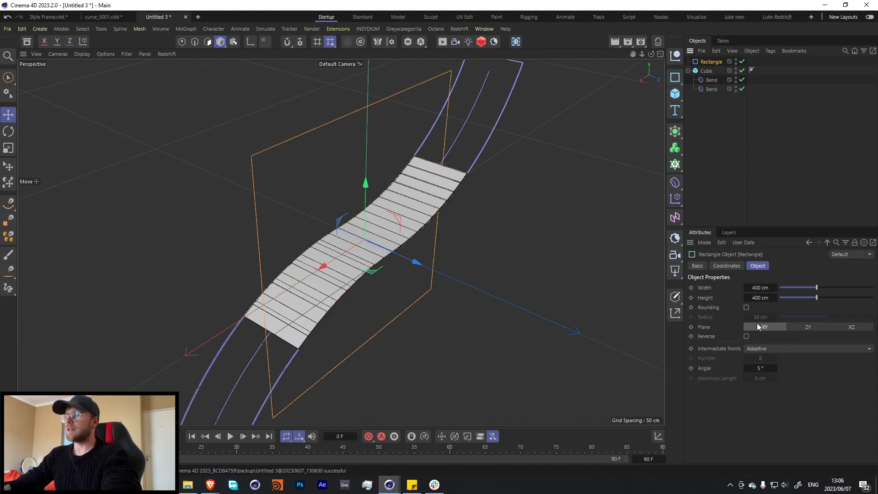
left_click(852, 327)
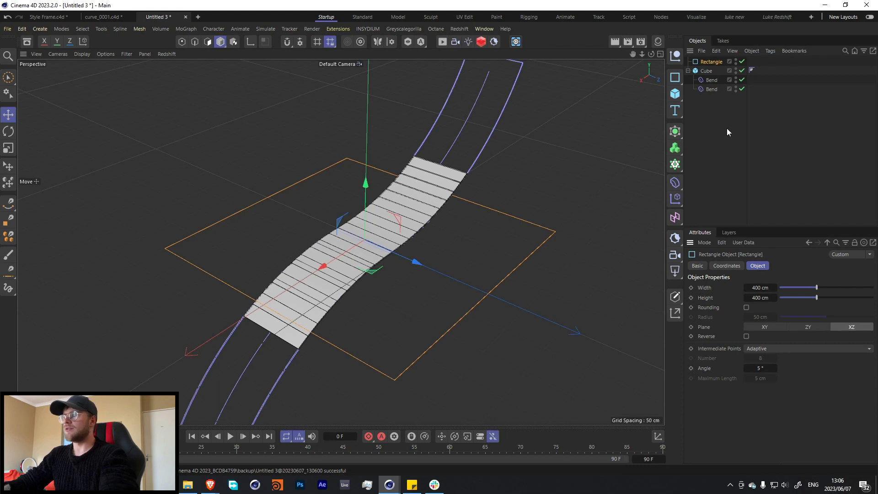
double_click(771, 287)
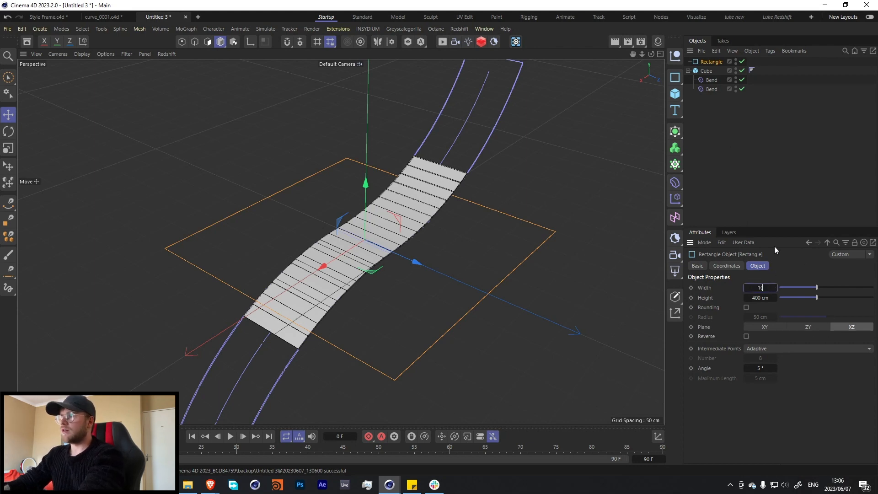
type("100")
key("Return")
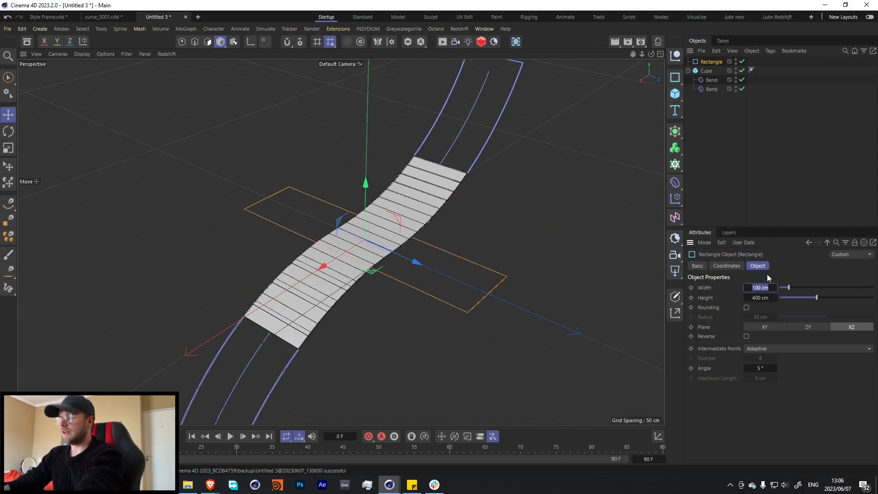
Set the rectangle spline's width to 800 cm and its height to 80 cm.
type("800")
key("Return")
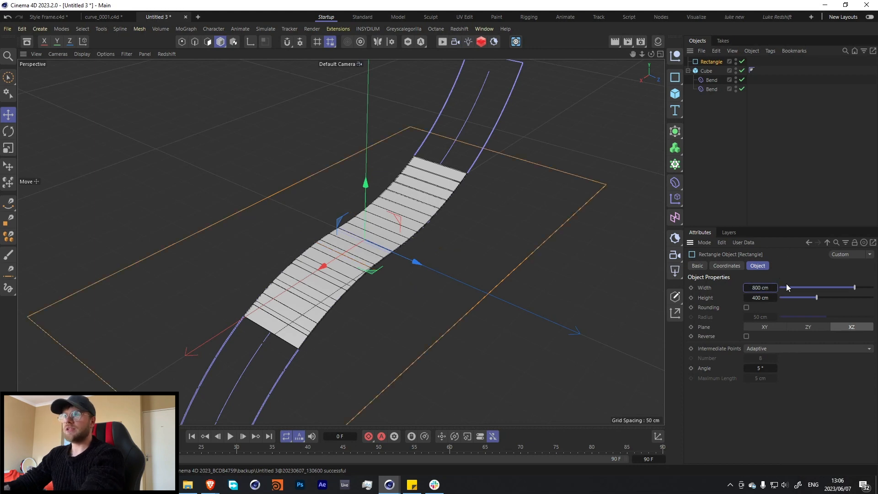
double_click(755, 298)
type("100")
key("Return")
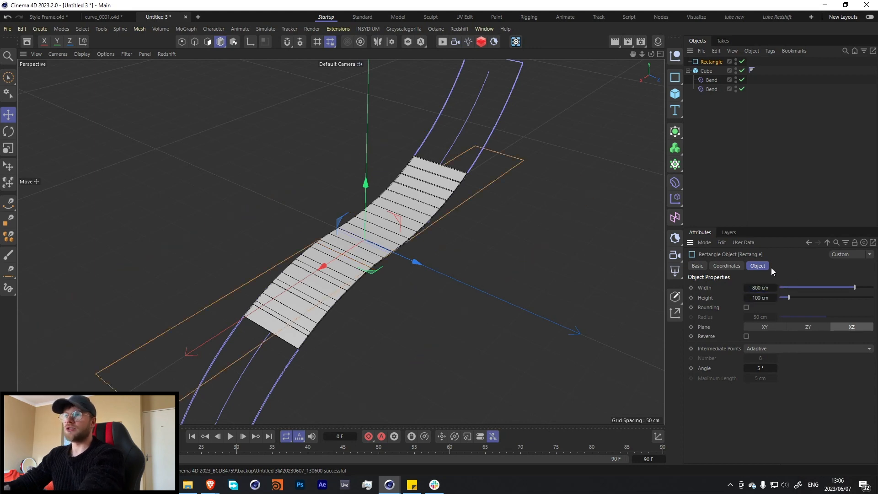
double_click(766, 299)
type("80")
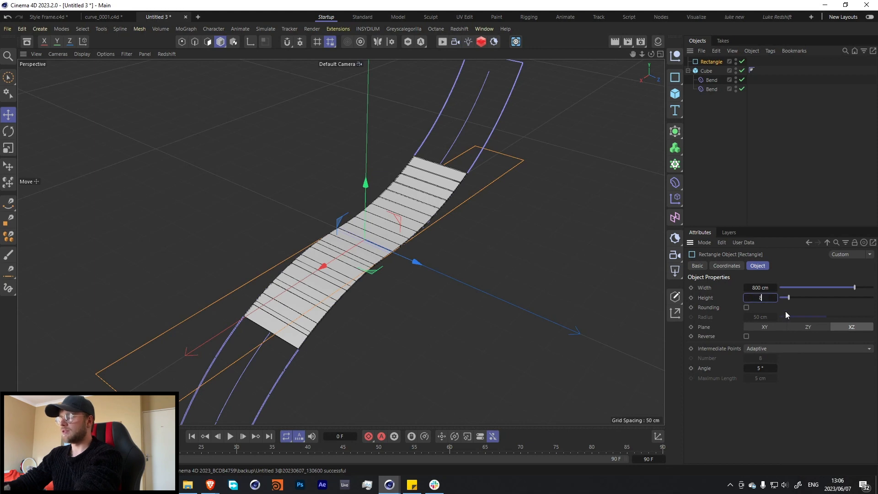
key("Return")
Copy the cube's two Bend deformers under the rectangle spline and set its intermediate points to Natural with a number of 30.
left_click_drag(710, 93, 711, 62)
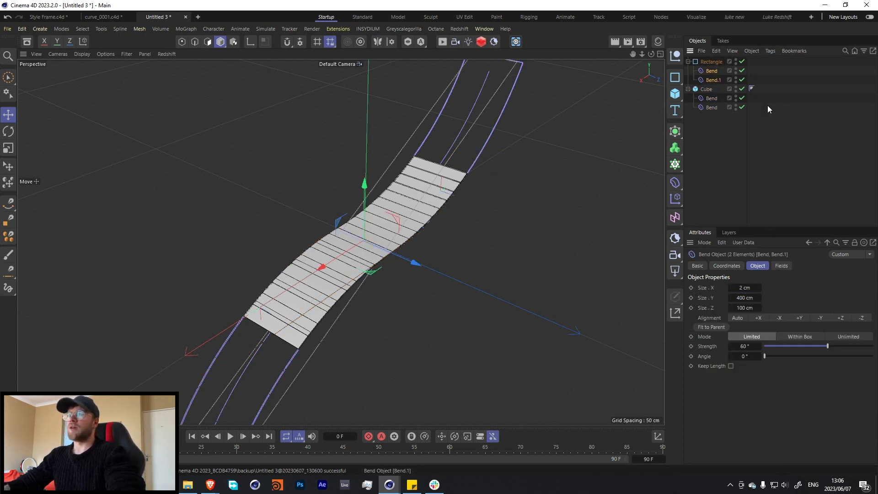
left_click(711, 62)
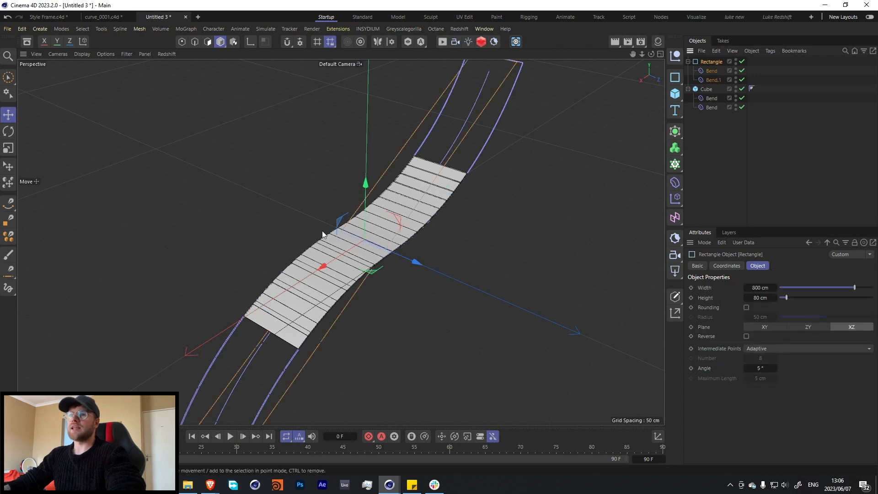
left_click(767, 349)
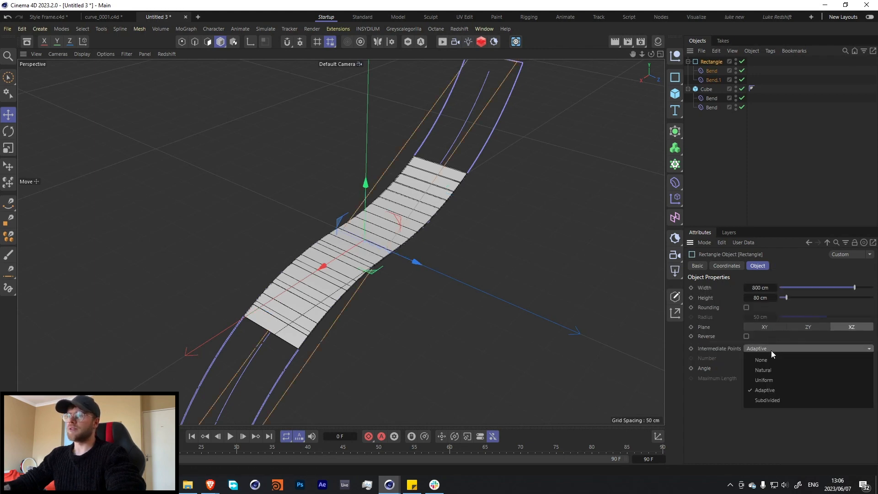
left_click(767, 372)
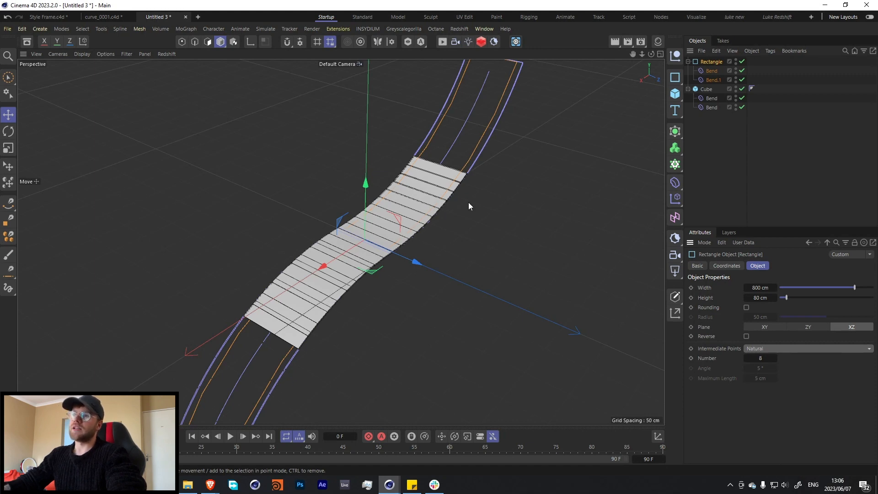
left_click(760, 358)
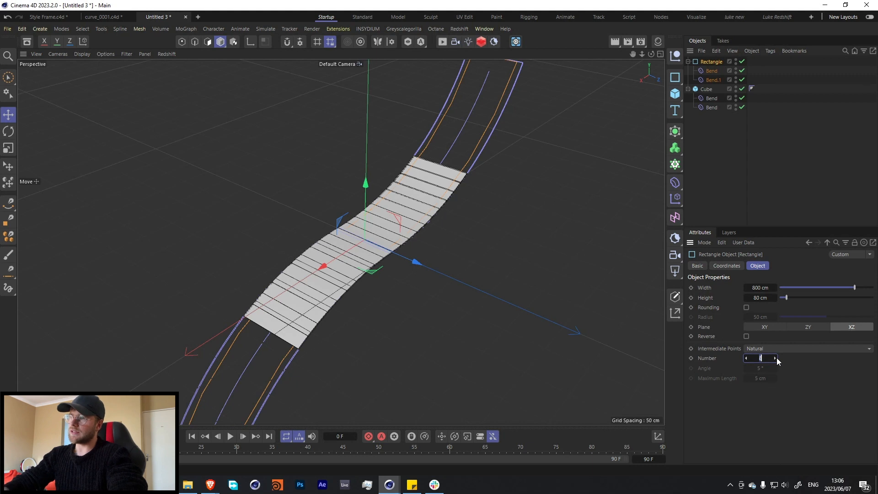
type("30")
key("Return")
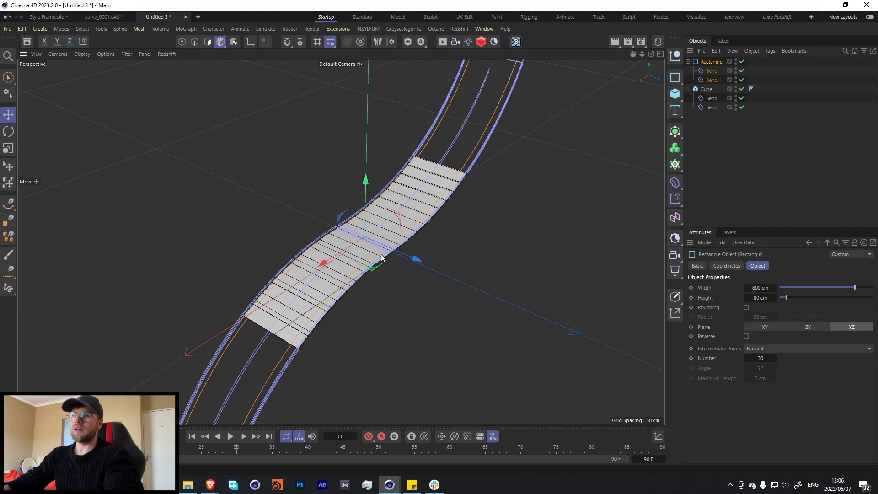
Add a Redshift Object tag to the rectangle spline and set its curve mode to Capsules.
left_click_drag(462, 204, 457, 125, "alt")
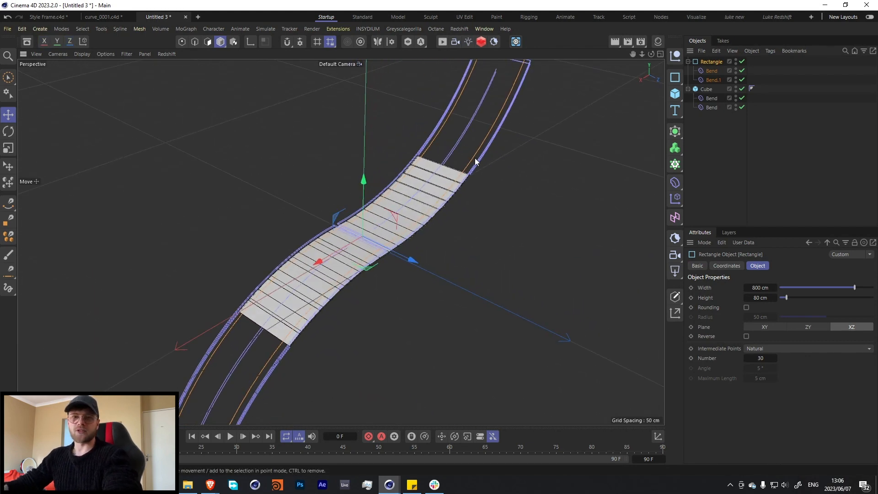
right_click(710, 66)
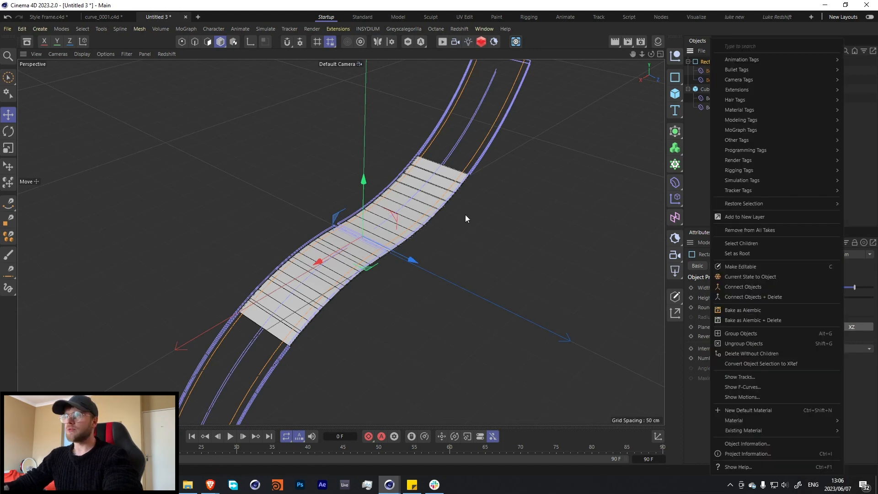
left_click(521, 191)
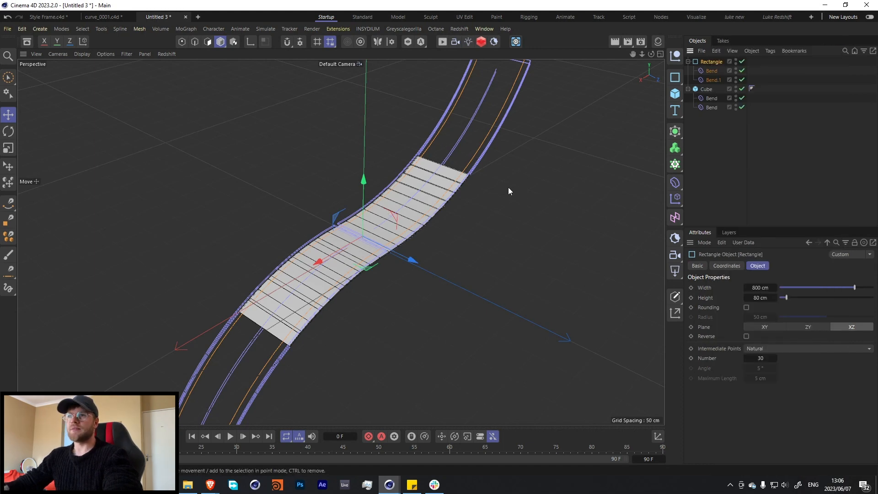
right_click(715, 60)
mouse_move(734, 160)
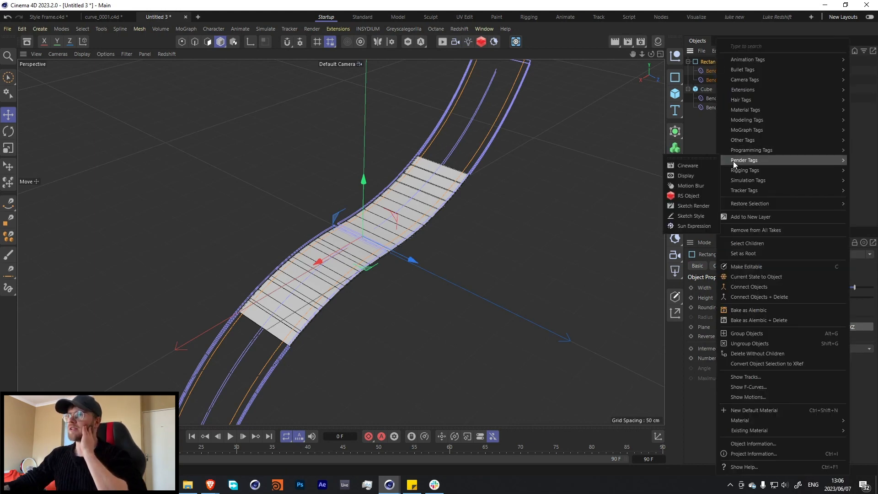
left_click(678, 197)
left_click(720, 266)
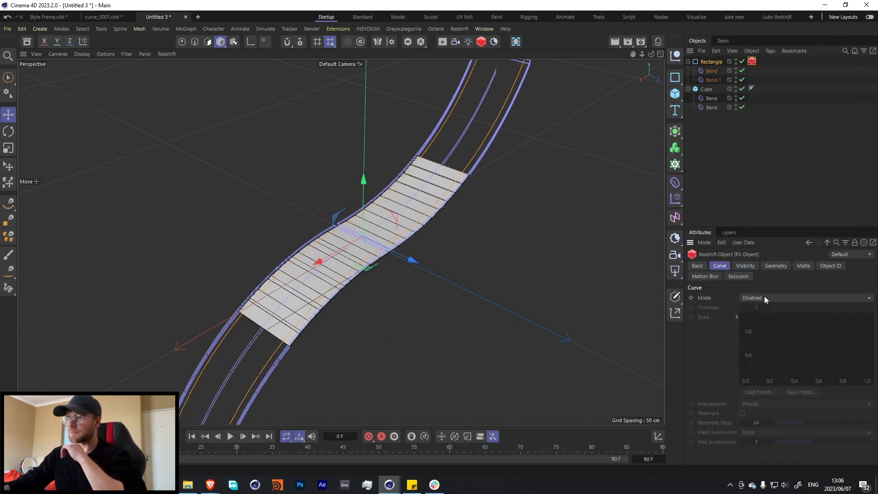
left_click(764, 297)
left_click(773, 351)
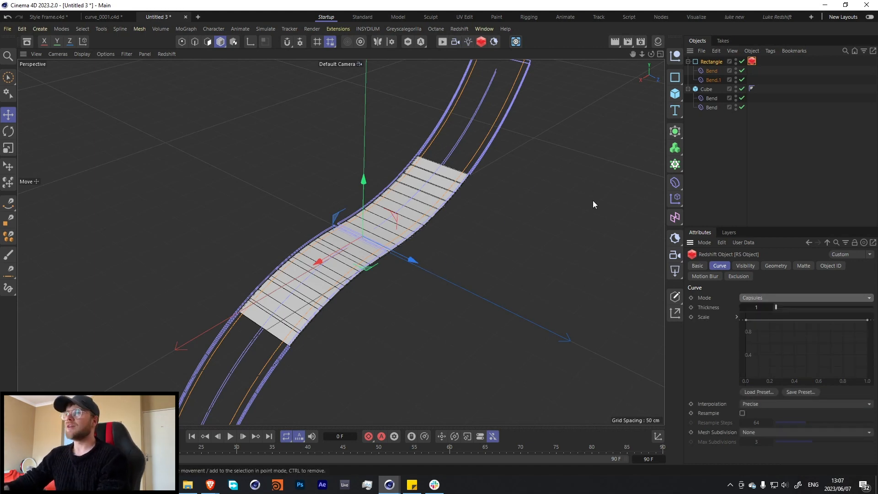
Add a Redshift camera, look through it, and set its focal length to 130 mm with Perspective projection.
left_click(454, 42)
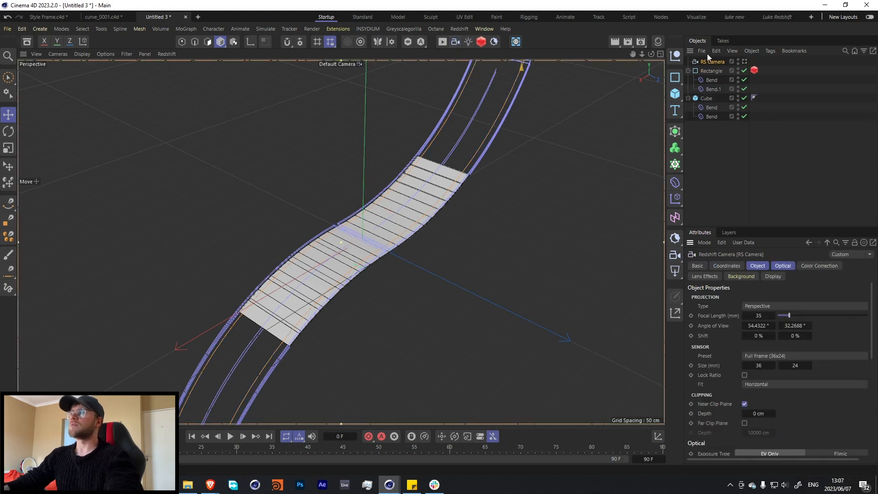
left_click(744, 61)
left_click(762, 307)
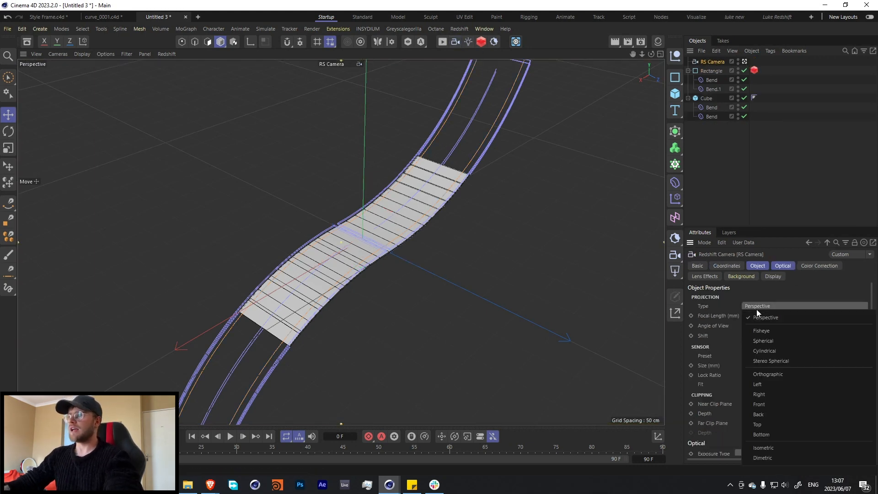
left_click(766, 317)
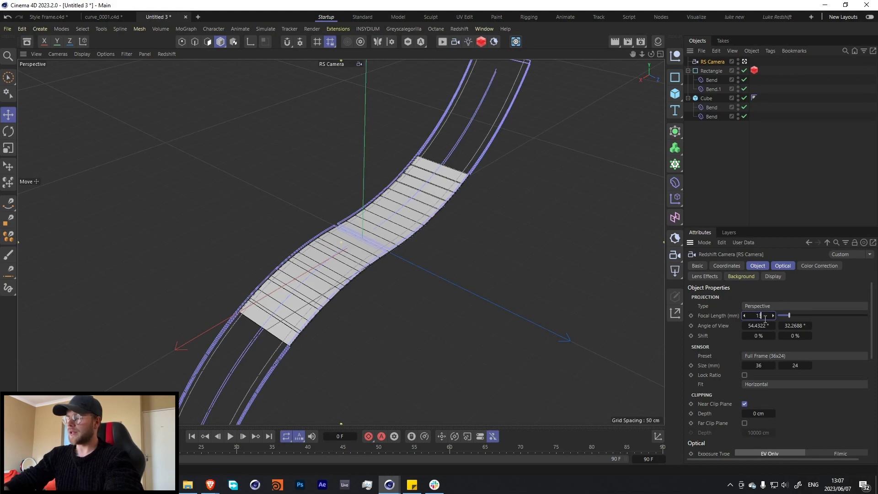
type("130")
key("Return")
Reframe the camera so the entire S-shaped slab is visible and centred in the shot.
scroll(360, 287, "down", 5)
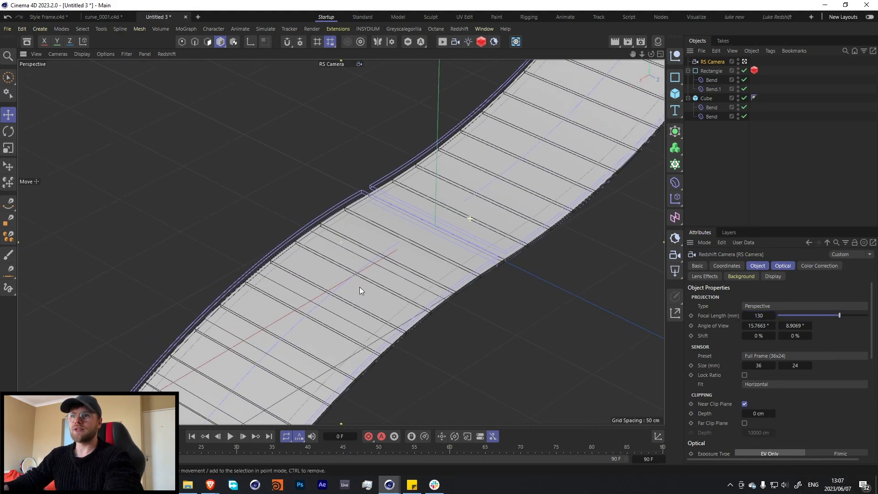
middle_click_drag(490, 231, 387, 273, "alt")
mouse_move(368, 263)
left_mouse_down("alt")
mouse_move(391, 259)
mouse_move(370, 259)
left_mouse_up("alt")
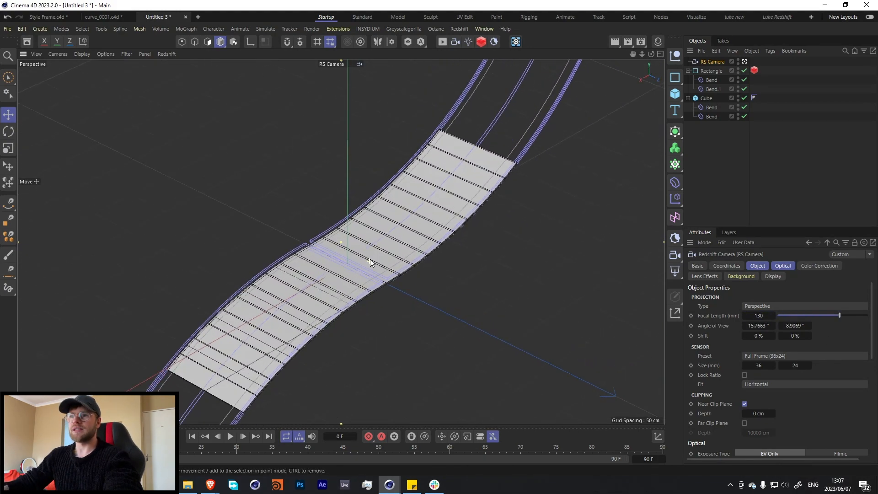
right_click_drag(369, 256, 331, 291, "alt")
middle_click_drag(408, 267, 386, 256, "alt")
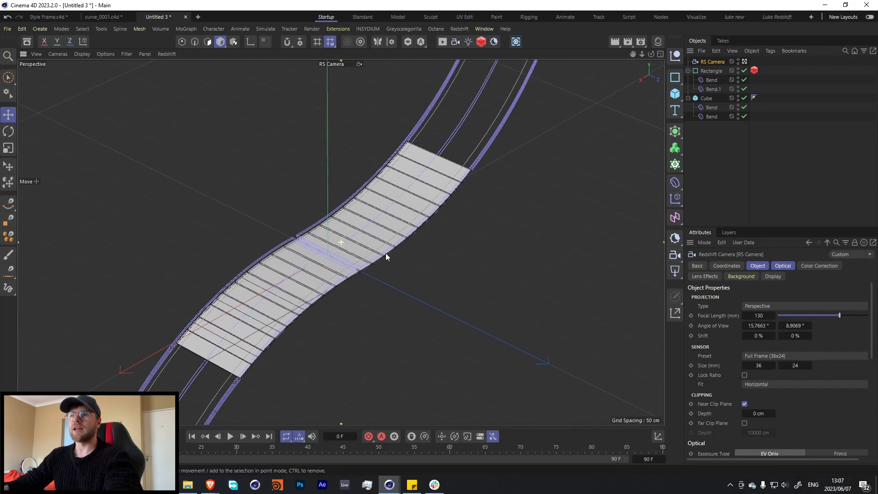
right_click_drag(358, 243, 361, 250, "alt")
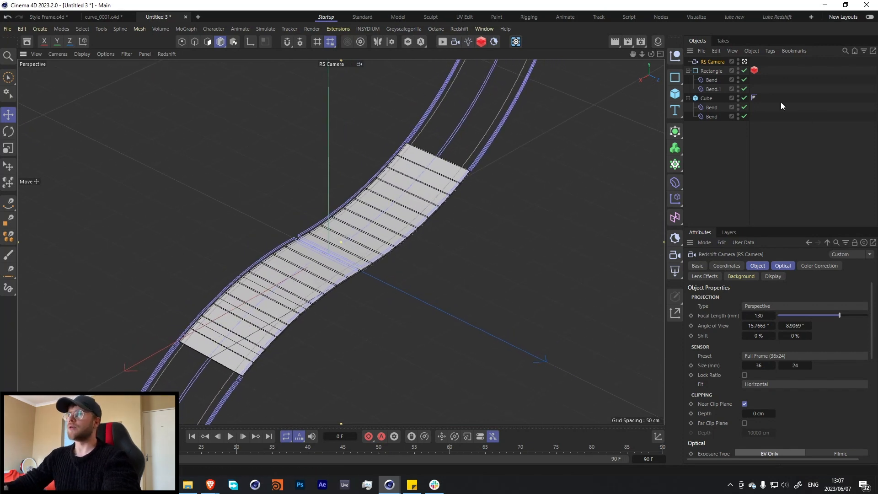
Add a cylinder of about 22.6 cm radius and 85.6 cm height and stand it on the slab near its middle.
left_click(676, 94)
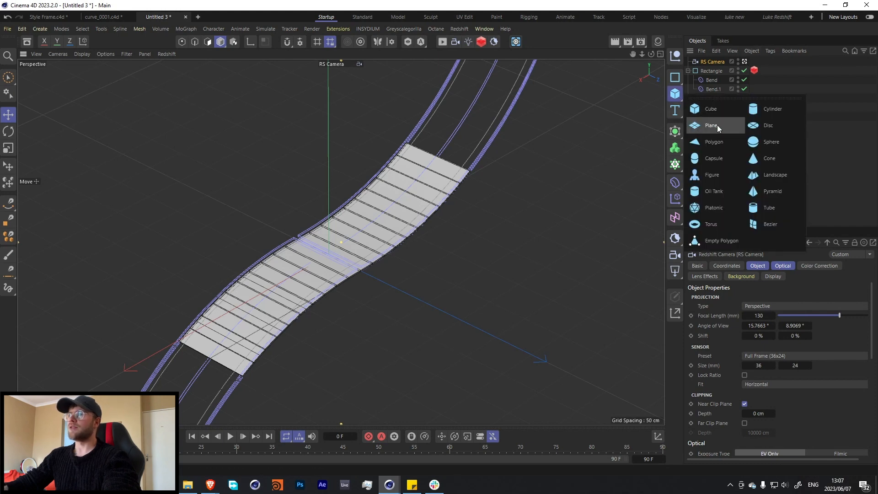
left_click(769, 109)
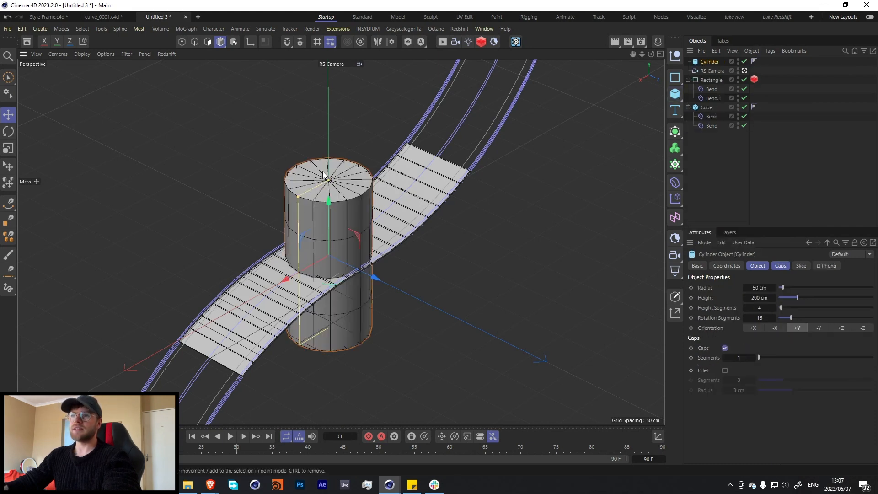
mouse_move(333, 181)
left_mouse_down()
mouse_move(333, 194)
mouse_move(349, 186)
mouse_move(329, 189)
mouse_move(329, 210)
mouse_move(315, 216)
mouse_move(333, 177)
mouse_move(329, 165)
left_mouse_up()
key("ctrl+z")
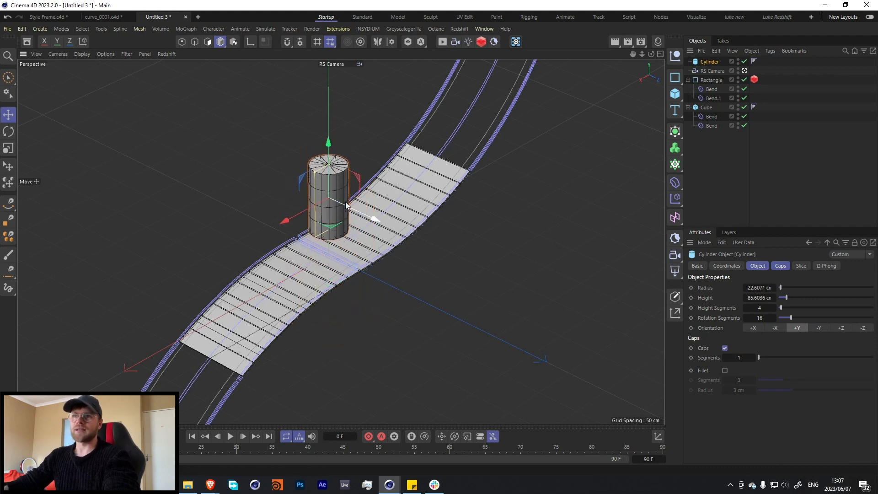
left_click_drag(346, 205, 369, 217)
left_click_drag(355, 161, 355, 184)
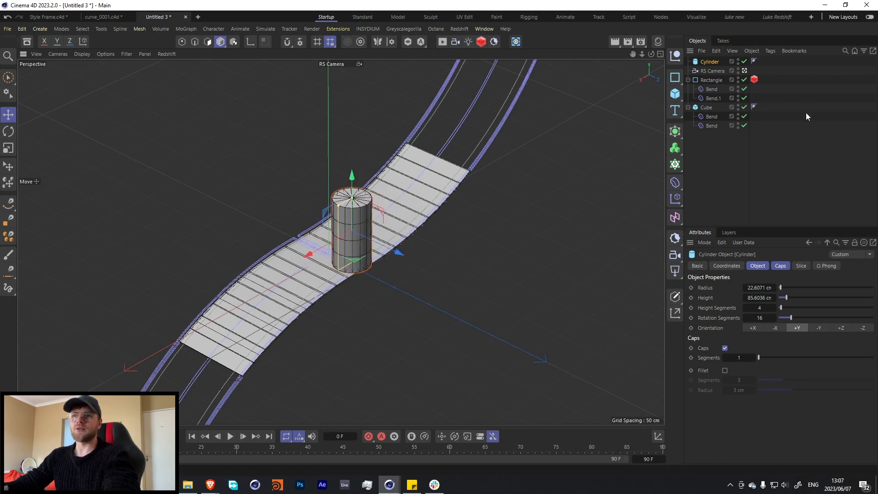
Move the rectangle spline and the cube together along the Z axis so the slab sits centred under the cylinder.
left_click(699, 81)
left_click(706, 107, "ctrl")
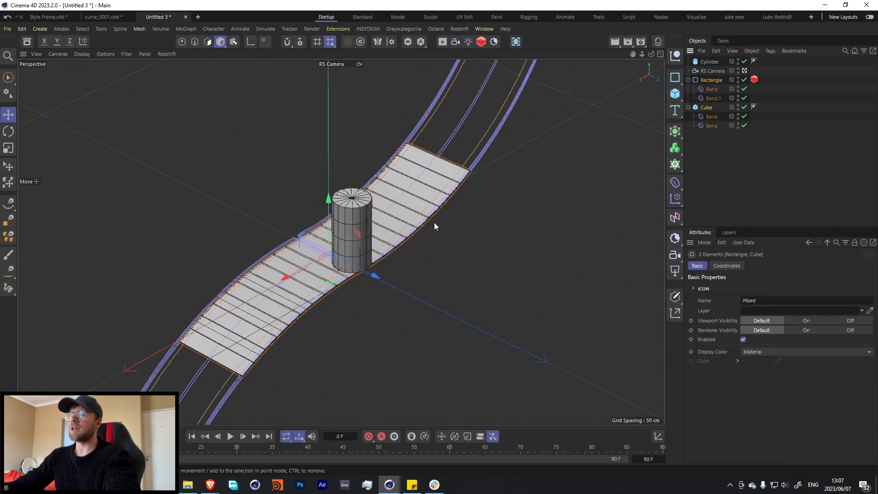
left_click_drag(361, 272, 384, 289)
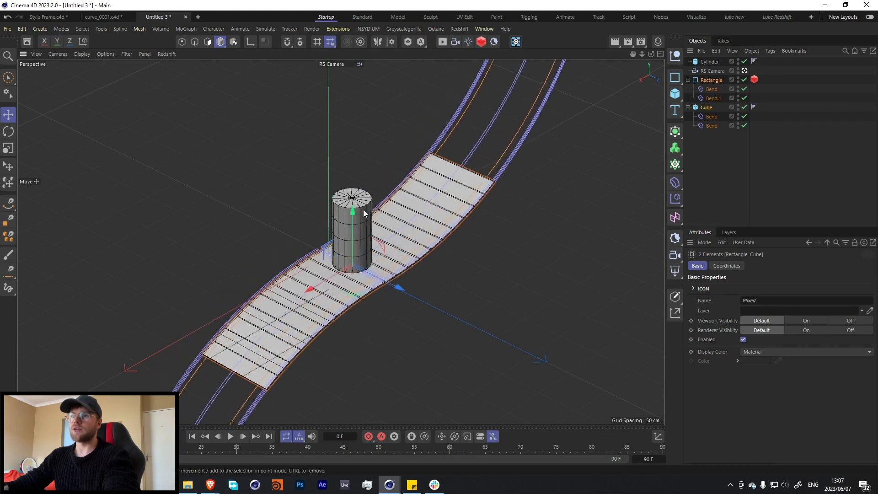
Enable the fillet on the cylinder's caps with 3 segments and a 1 cm radius.
left_click(362, 209)
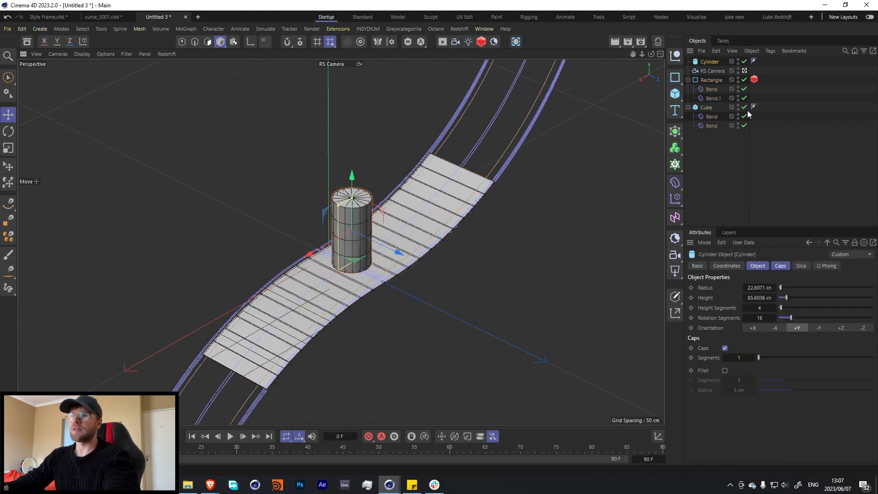
left_click(725, 371)
left_click(738, 380)
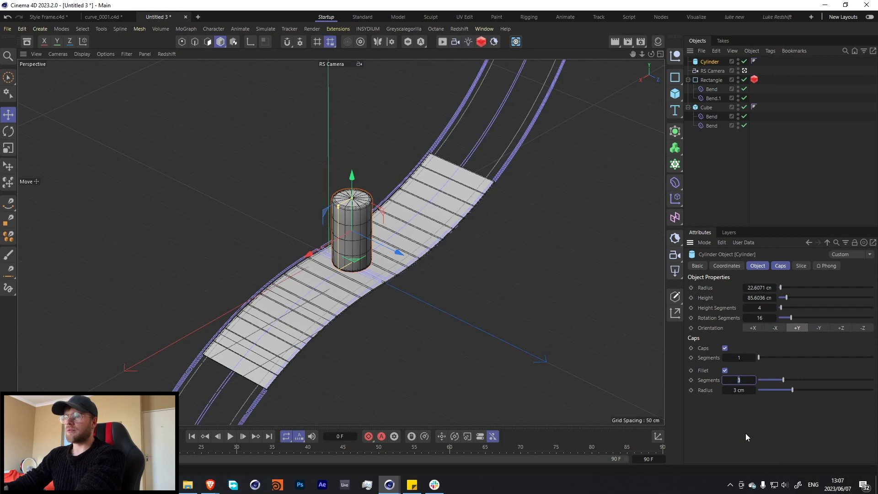
type("2")
key("Return")
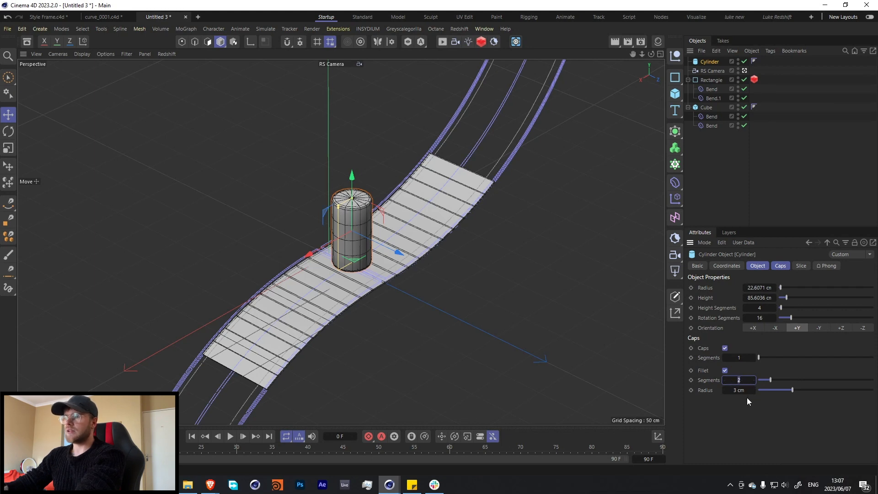
type("3")
key("Return")
type("2")
key("Return")
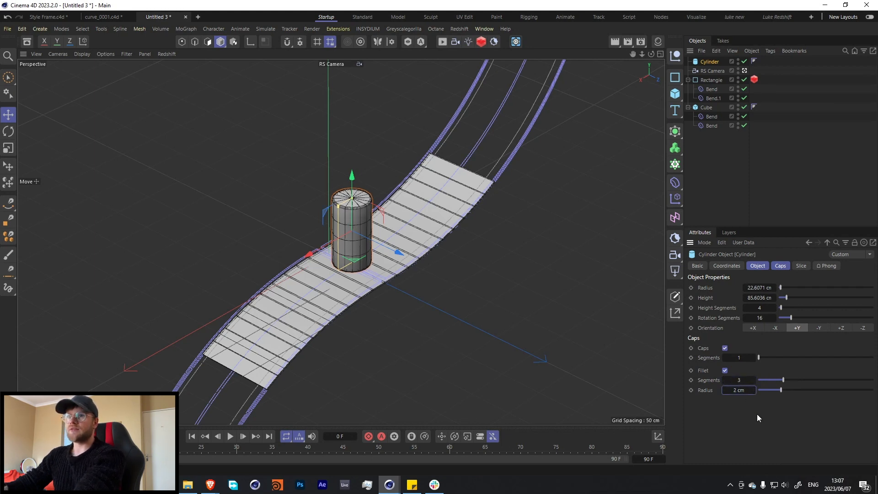
left_click(739, 391)
type("1")
key("Return")
left_click(353, 218)
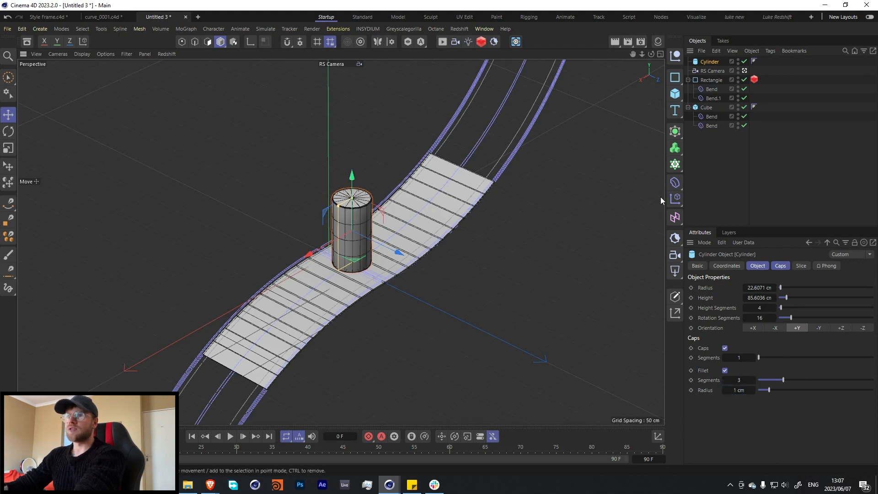
Select the cube and collapse the hierarchies of the rectangle and the cube in the object list.
left_click(709, 177)
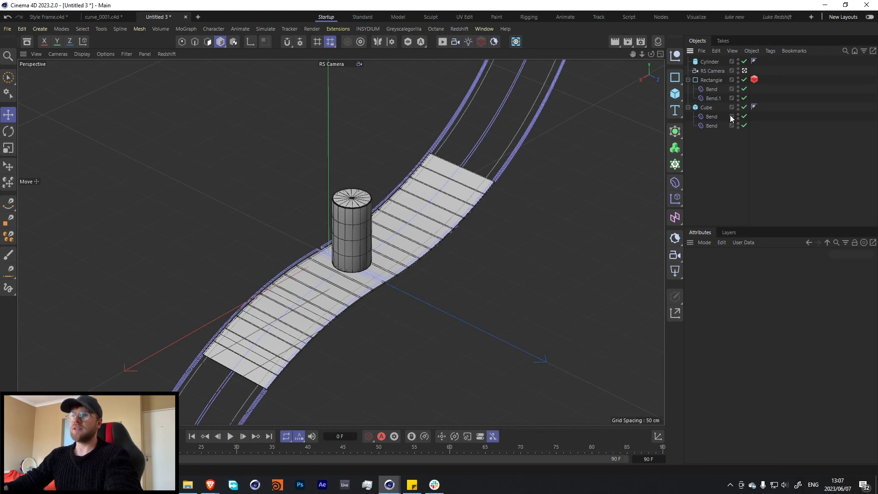
left_click(707, 108)
left_click(689, 80)
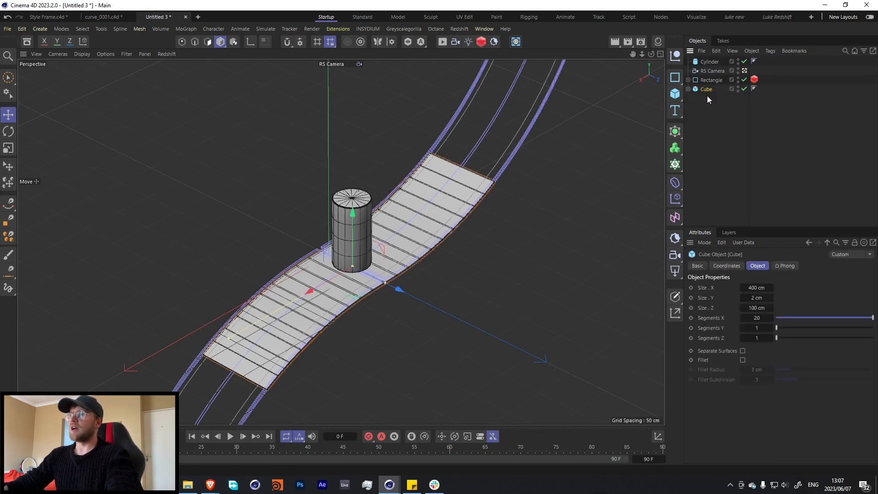
Duplicate the slab, enlarge the copy to about 598 by 191 cm, and place it lower and behind the original slab.
left_click_drag(705, 93, 704, 110, "ctrl")
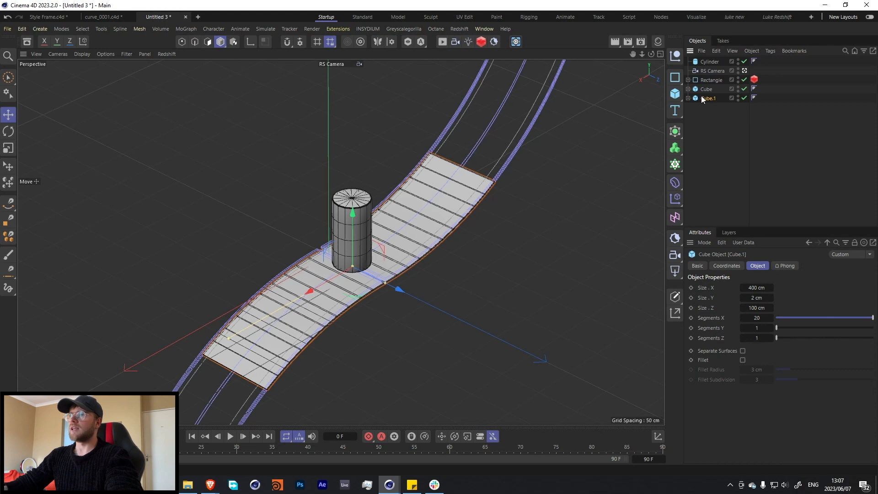
left_click_drag(397, 292, 299, 247)
left_click_drag(123, 281, 56, 316)
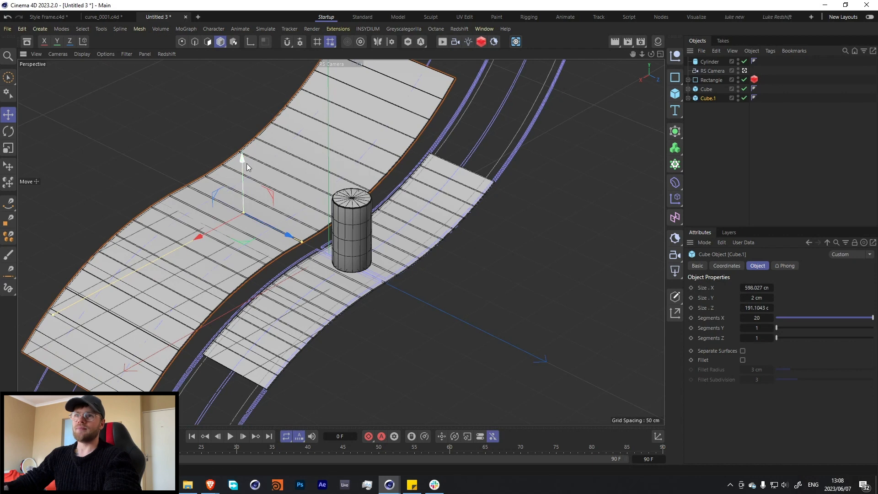
left_click_drag(245, 163, 253, 214)
left_click_drag(262, 277, 287, 291)
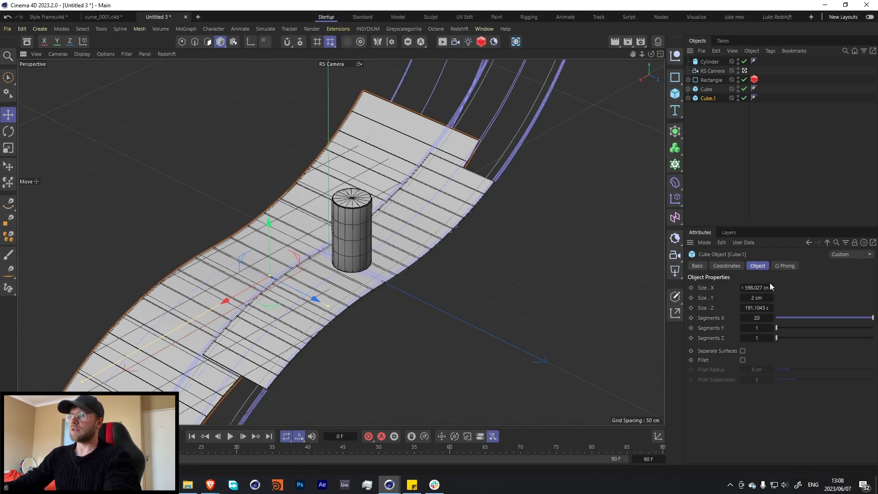
Lengthen the enlarged slab copy to about 727 cm in X and set its X segments to 30.
left_click_drag(755, 287, 752, 287)
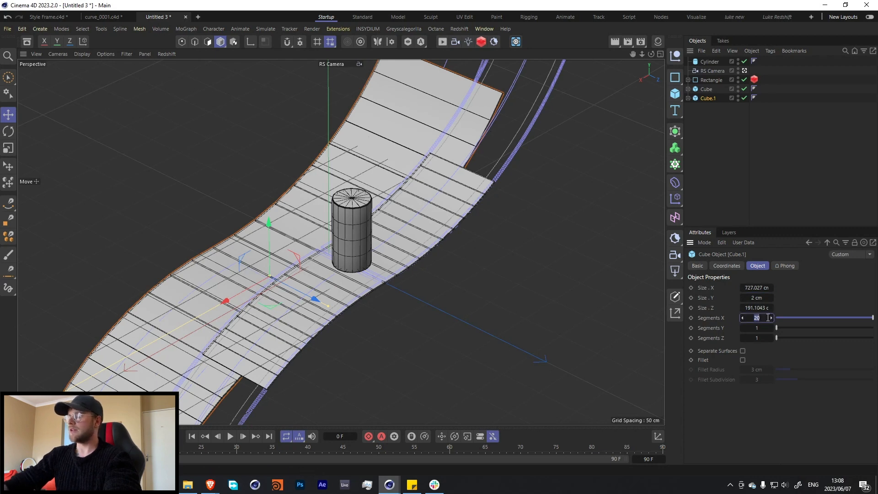
type("30")
key("Return")
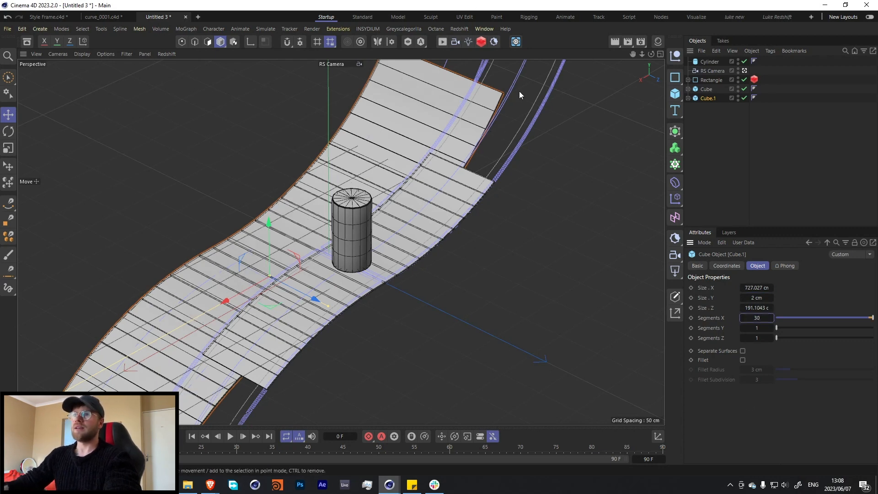
Copy the enlarged slab, size the copy to about 1072 cm in X and 1383 cm in Z, and position it as a broad ground beneath the scene.
left_click_drag(269, 259, 267, 137)
left_click_drag(294, 172, 411, 223, "ctrl")
left_click_drag(385, 165, 436, 309)
left_click_drag(448, 390, 440, 239)
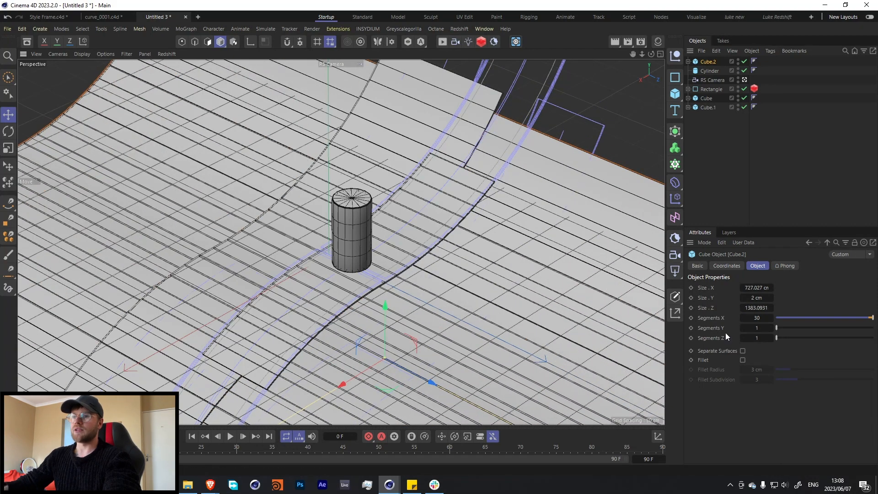
left_click_drag(750, 284, 819, 285)
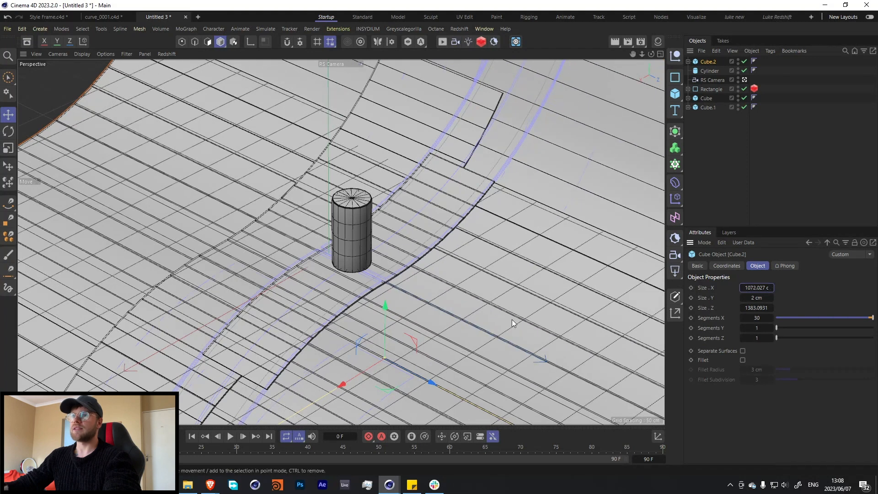
left_click_drag(433, 387, 356, 335)
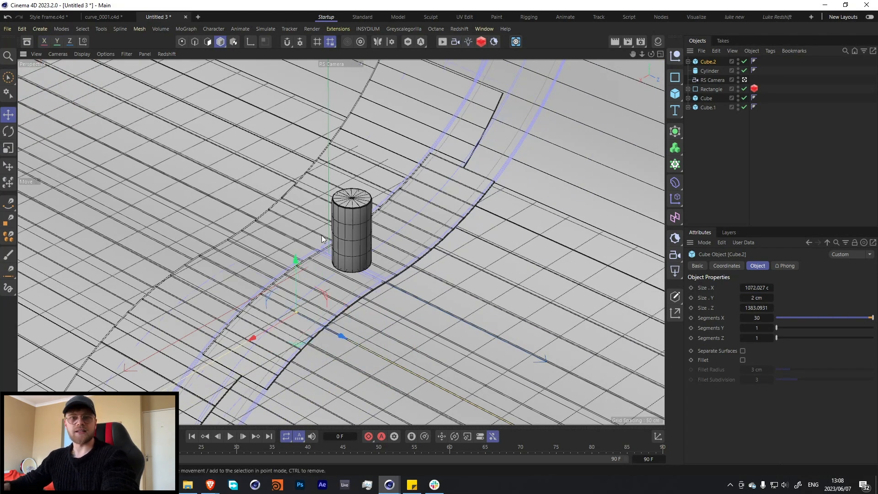
left_click(753, 167)
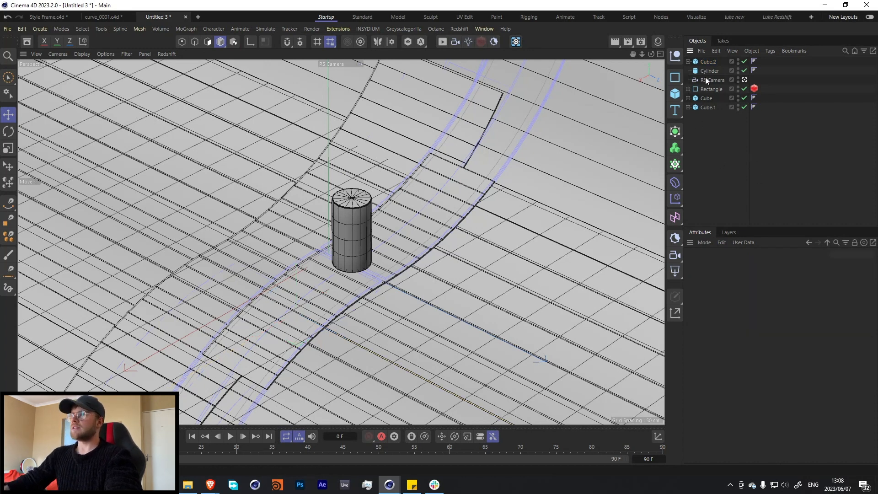
Duplicate the 727 cm slab, delete the copy's child deformers, then raise the flat copy and move it forward along Z past the cylinder.
left_click(707, 108)
left_click_drag(703, 130, 705, 120, "ctrl")
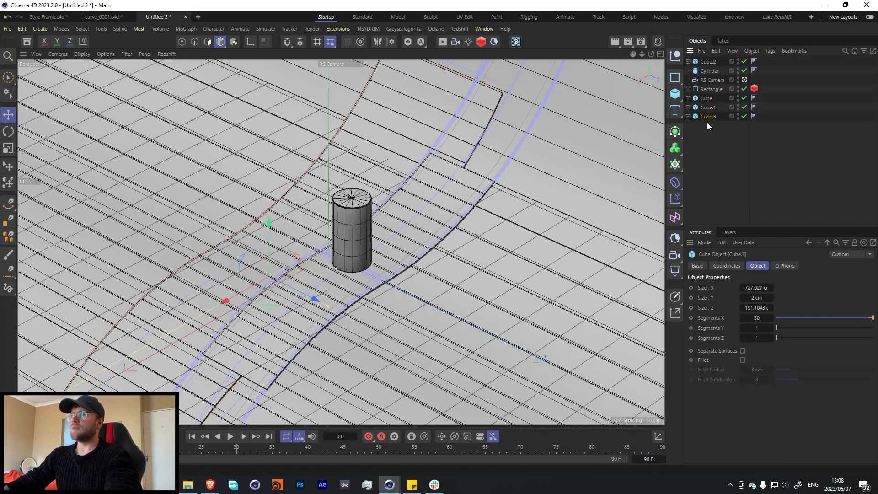
key("Delete")
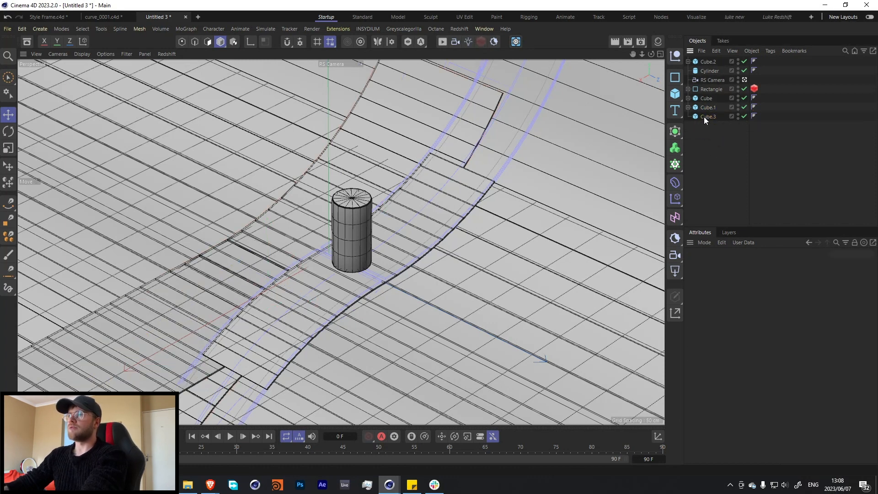
left_click(707, 117)
left_click_drag(269, 256, 273, 161)
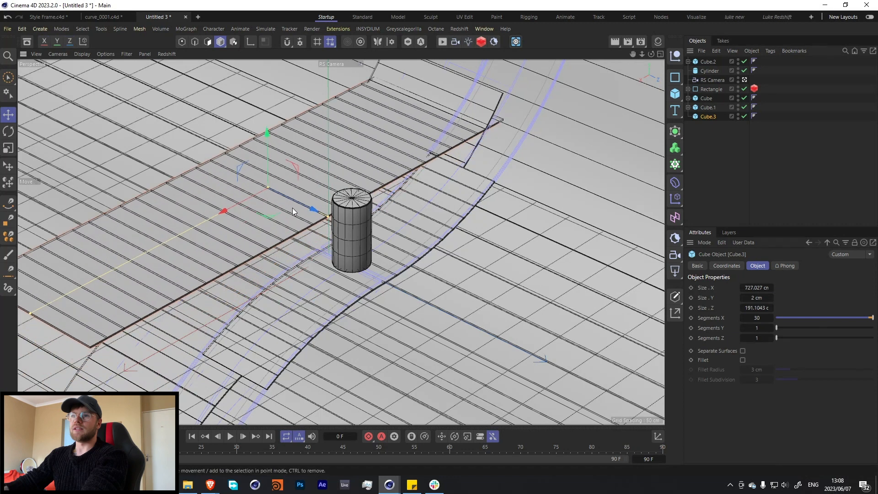
left_click_drag(312, 212, 458, 283)
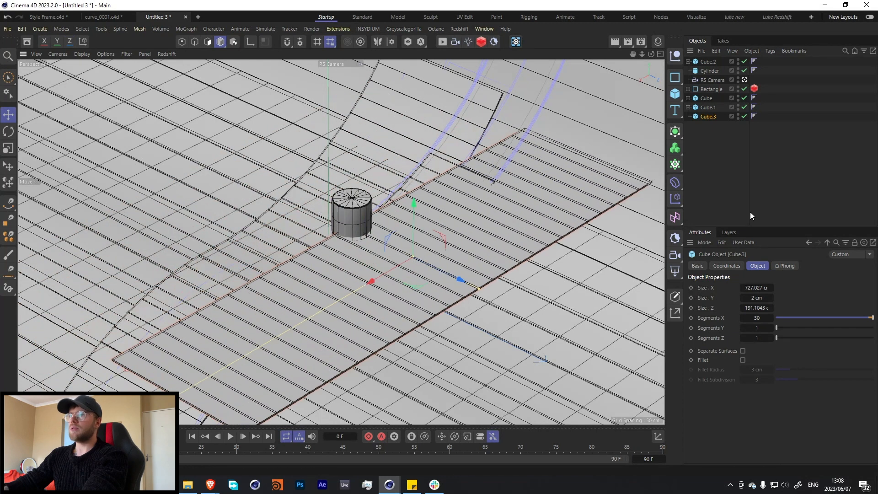
Set the flat slab's X size to 800 cm and its Z size to 100 cm.
left_click(757, 287)
type("800")
key("Tab")
type("1")
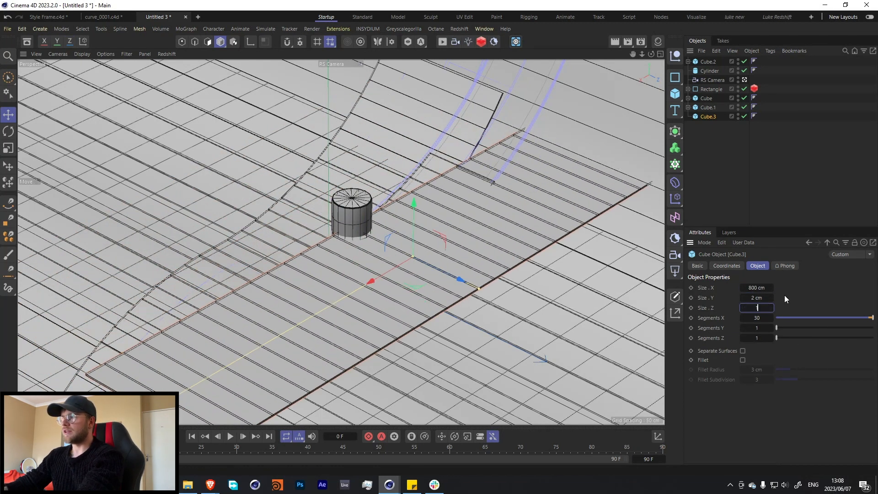
type("00")
key("Return")
Try an X size of 500 cm on the flat slab, then set it to 600 cm.
left_click(761, 289)
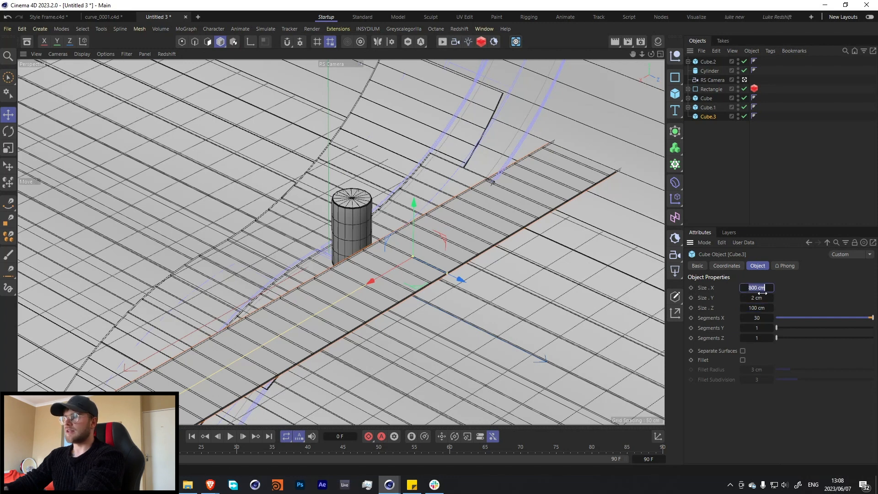
type("500")
key("Return")
left_click(769, 288)
type("6")
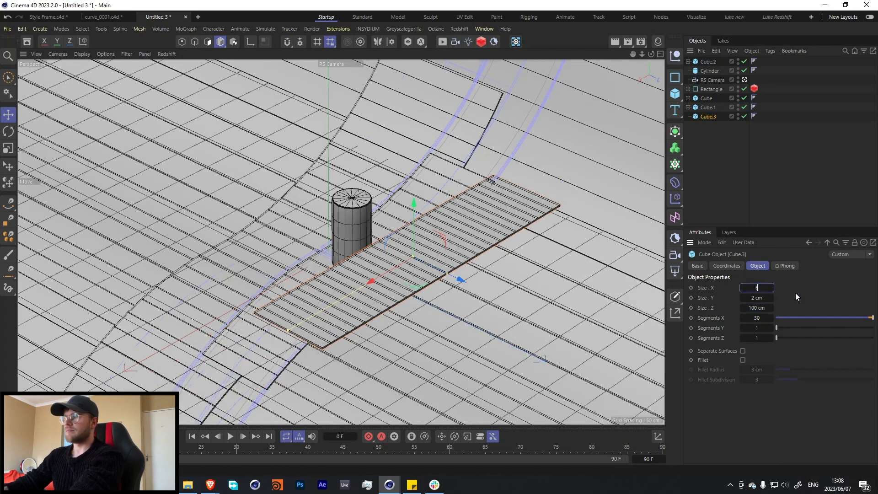
type("00")
key("Return")
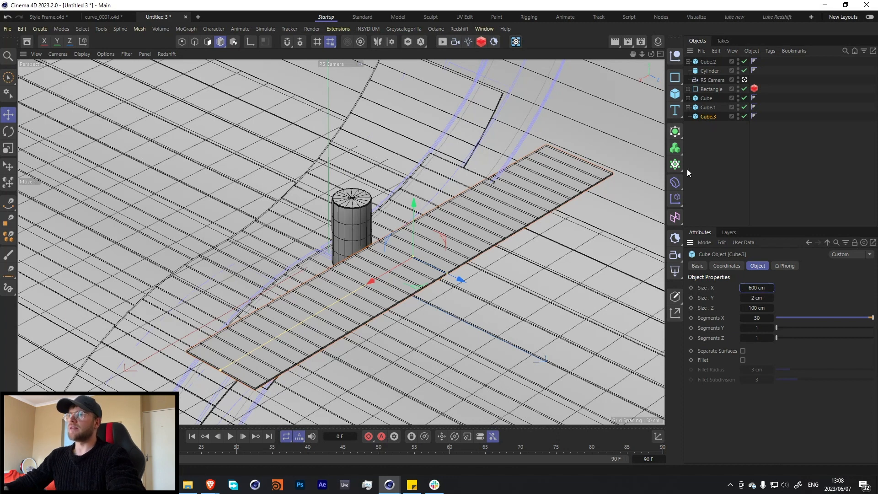
Add a Twist deformer to the flat slab, align it to +X, fit it to the parent, and set the angle to 360°.
left_click(675, 182)
left_click(706, 202)
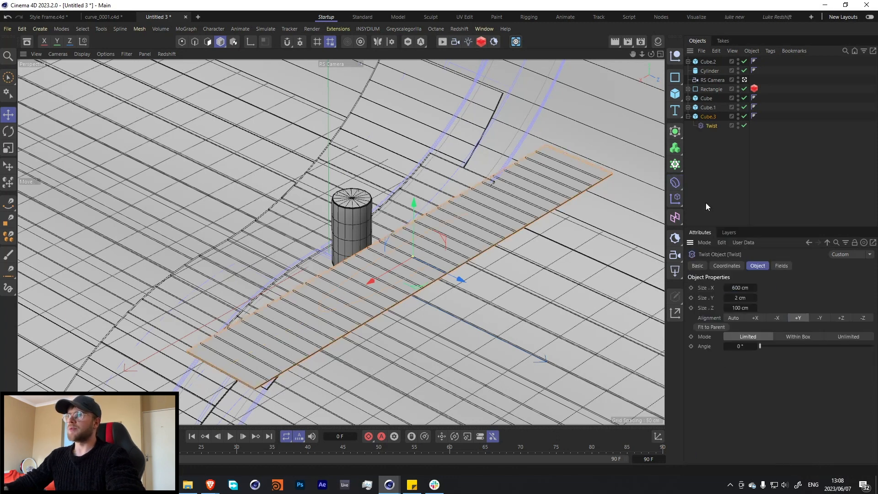
left_click(756, 318)
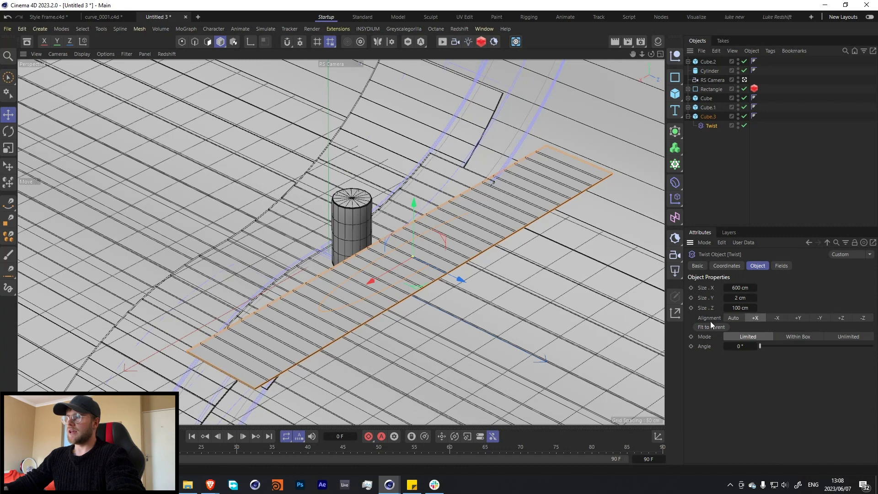
left_click_drag(760, 346, 870, 347)
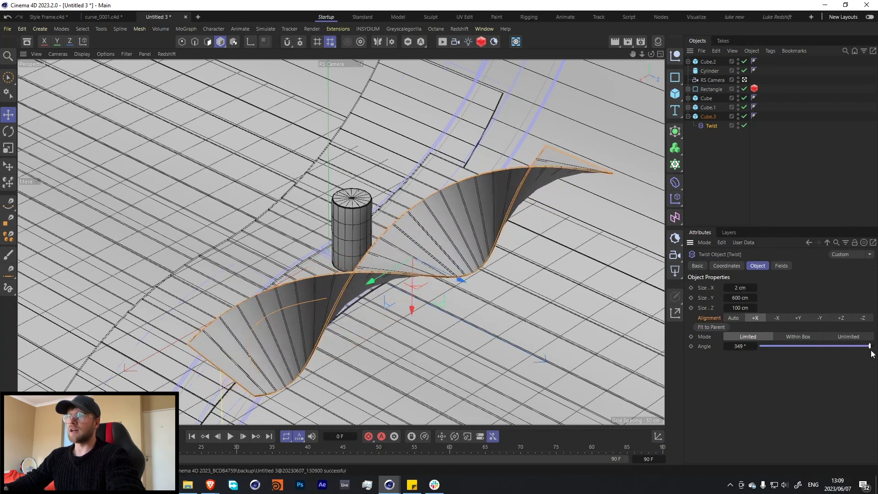
double_click(736, 346)
type("360")
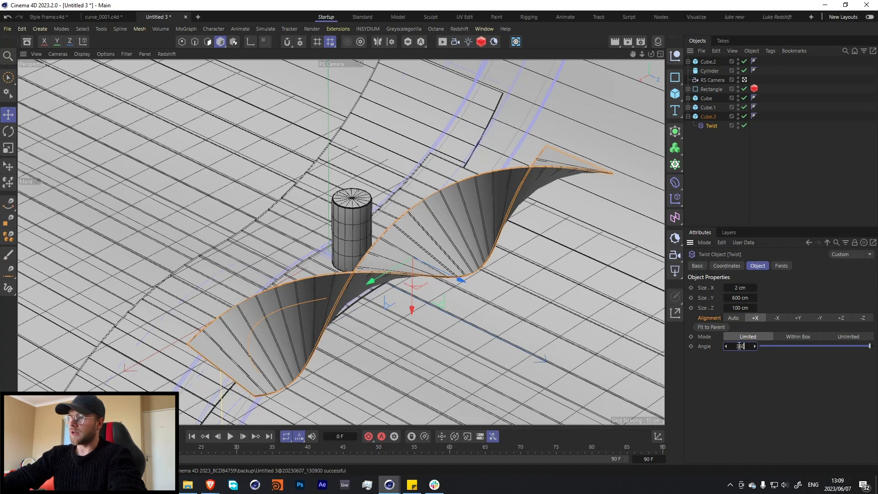
key("Return")
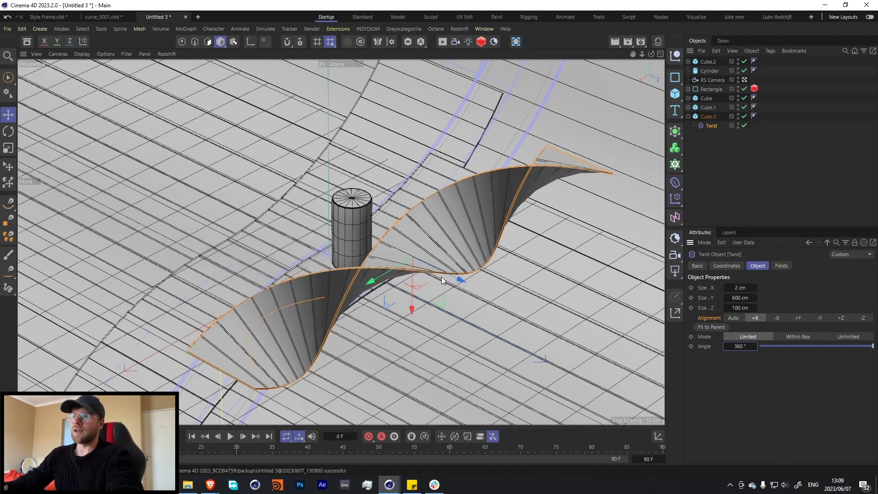
Undo the trial move of the Twist deformer and move the whole twisted slab forward along Z, away from the cylinder.
left_click_drag(447, 280, 471, 291)
key("ctrl+z")
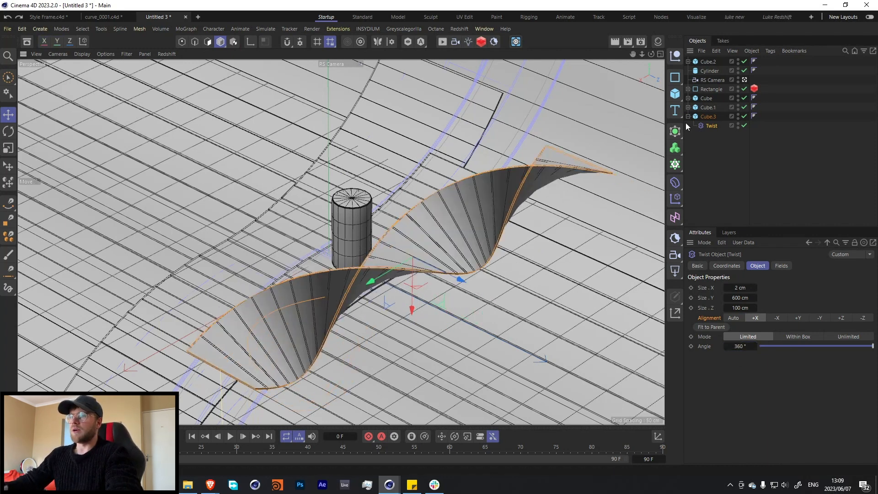
left_click(708, 117)
left_click_drag(428, 293, 529, 353)
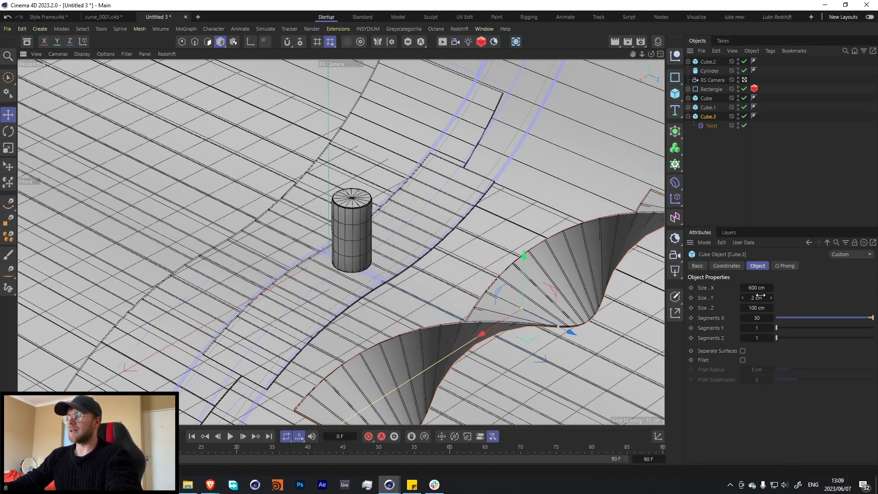
Lengthen the twisted slab to about 743 cm in X and refit its Twist deformer to the parent.
left_click_drag(755, 287, 755, 287)
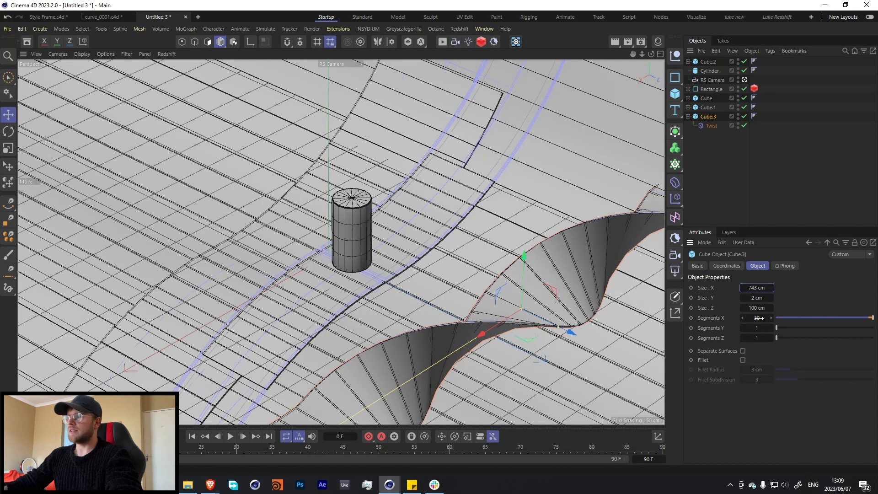
left_click(706, 124)
left_click(707, 327)
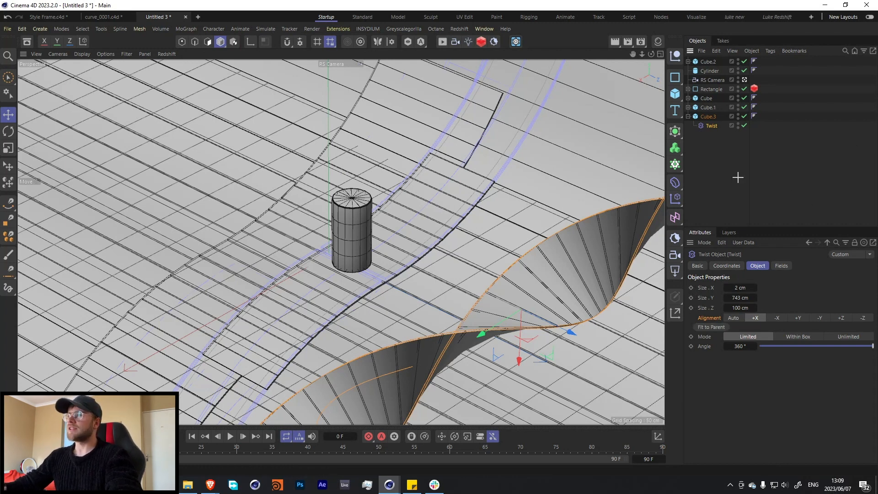
Set the twisted slab's X segments to 40 and collapse its hierarchy in the object list.
left_click(707, 116)
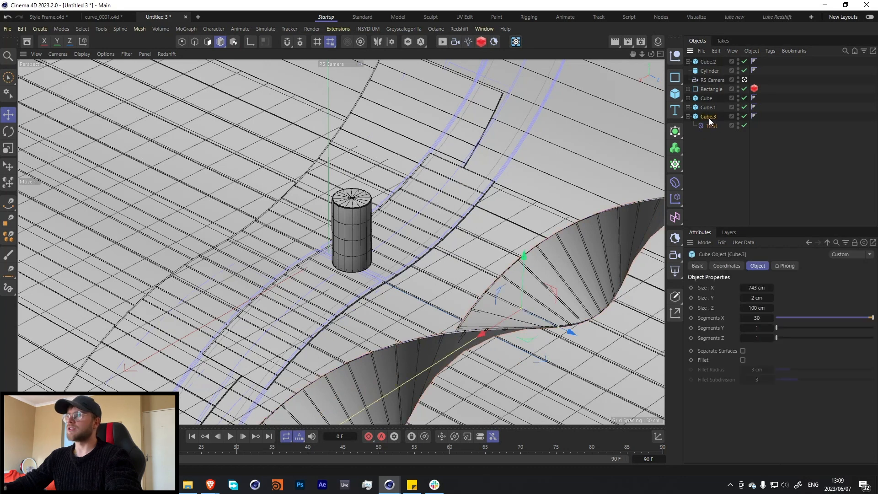
double_click(757, 318)
type("4")
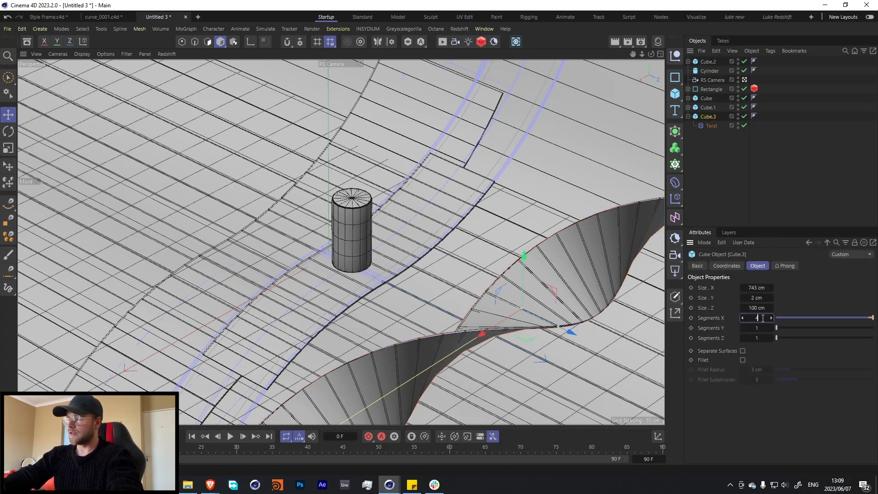
type("0")
key("Return")
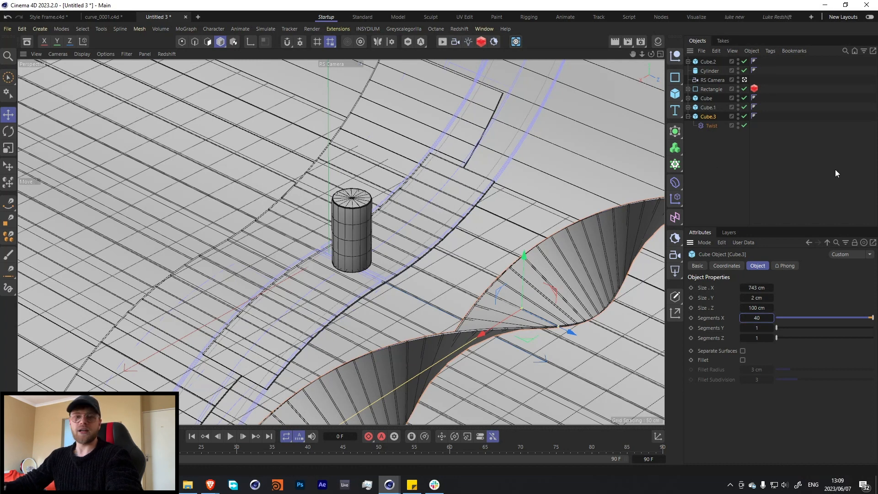
left_click(715, 166)
left_click(688, 116)
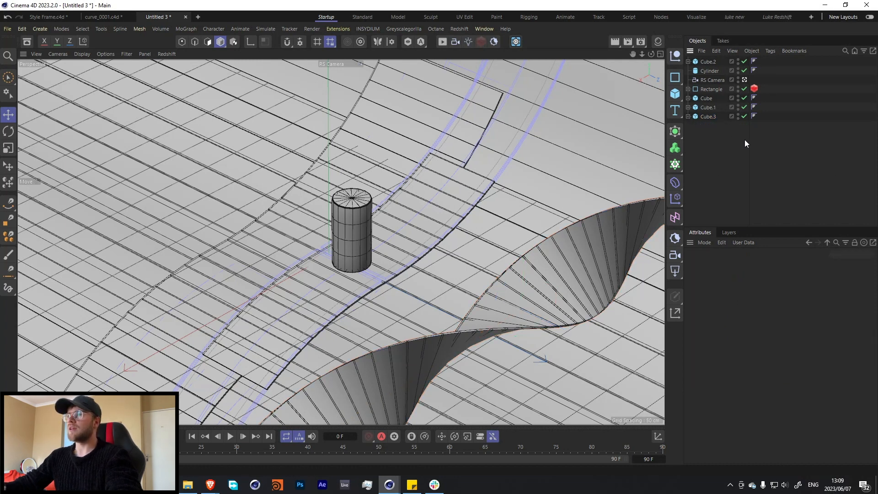
Copy the original 400 cm slab forward along Z to beneath the twisted slab, and raise the twisted slab above it.
left_click(705, 99)
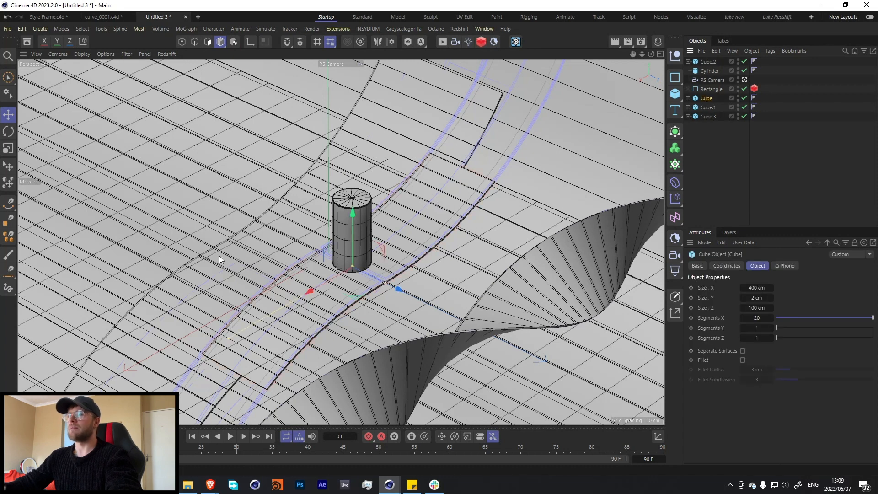
left_click_drag(391, 284, 580, 404)
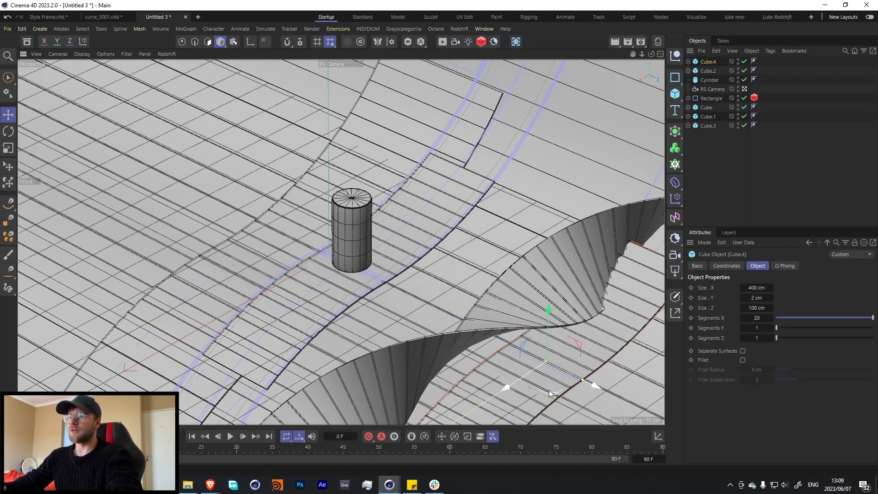
mouse_move(543, 348)
left_mouse_down()
mouse_move(544, 338)
mouse_move(541, 348)
left_mouse_up()
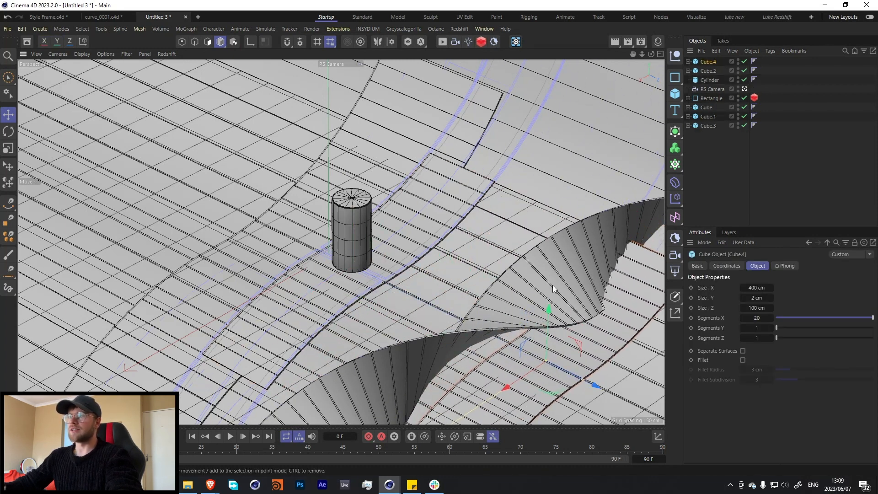
left_click(528, 267)
left_click_drag(525, 269, 523, 216)
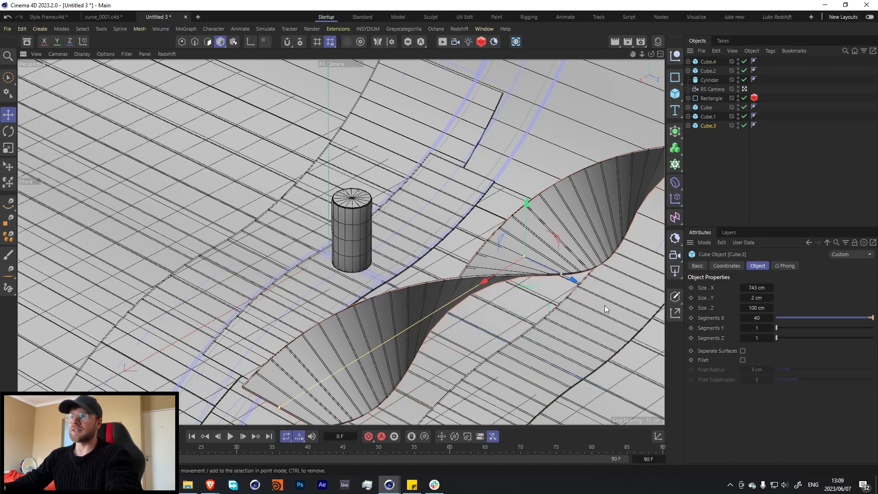
Narrow the new 400 cm slab copy to about 30.7 cm in Z.
left_click(564, 367)
left_click_drag(581, 378, 552, 372)
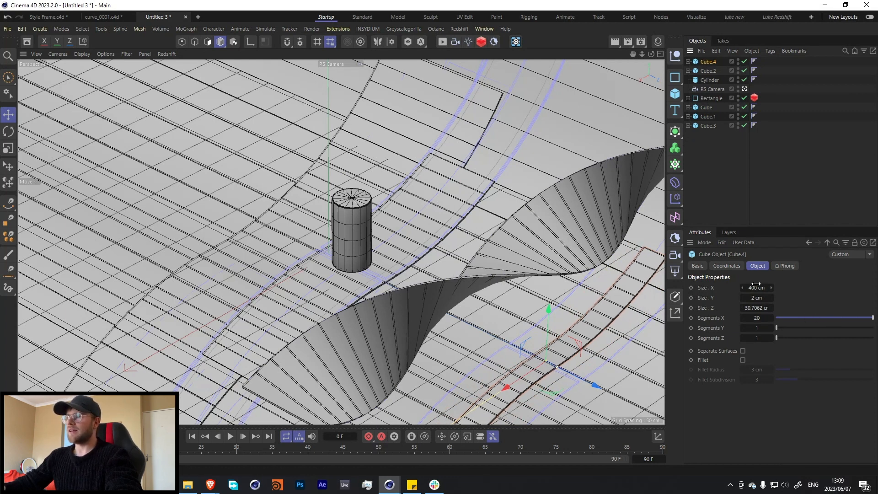
Shorten the narrow slab copy to 308 cm in X and select both of its Bend deformers.
left_click_drag(756, 284, 760, 283)
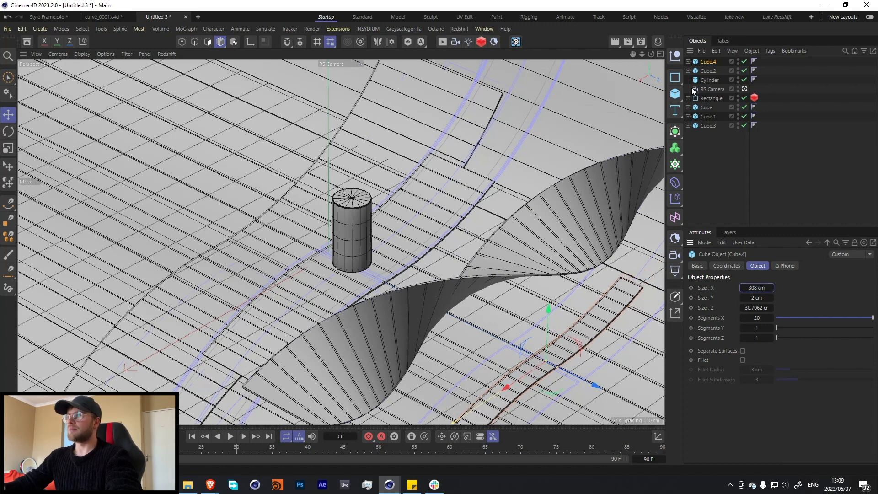
left_click(688, 62)
left_click(710, 71)
left_click(708, 79, "shift")
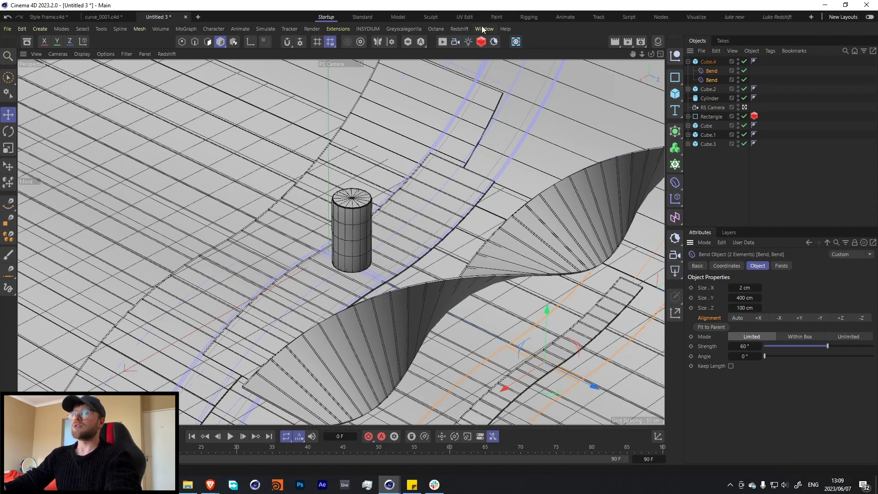
Open the Redshift RenderView, dock it beside the viewport, and start a live render with the whole frame enlarged in view.
left_click(459, 29)
left_click(475, 102)
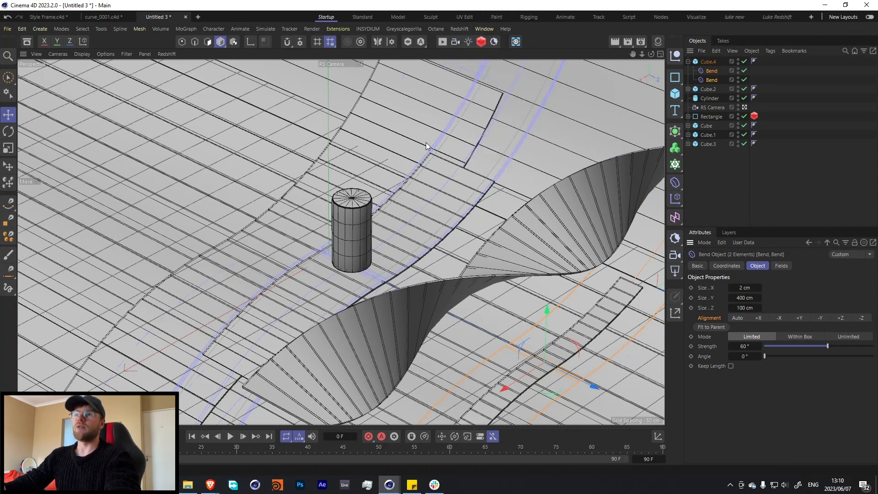
left_click_drag(474, 104, 79, 160)
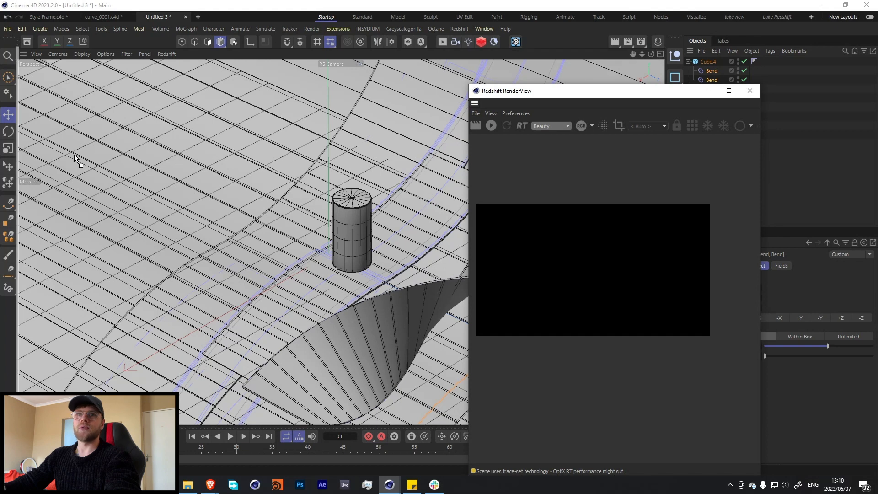
left_click(39, 85)
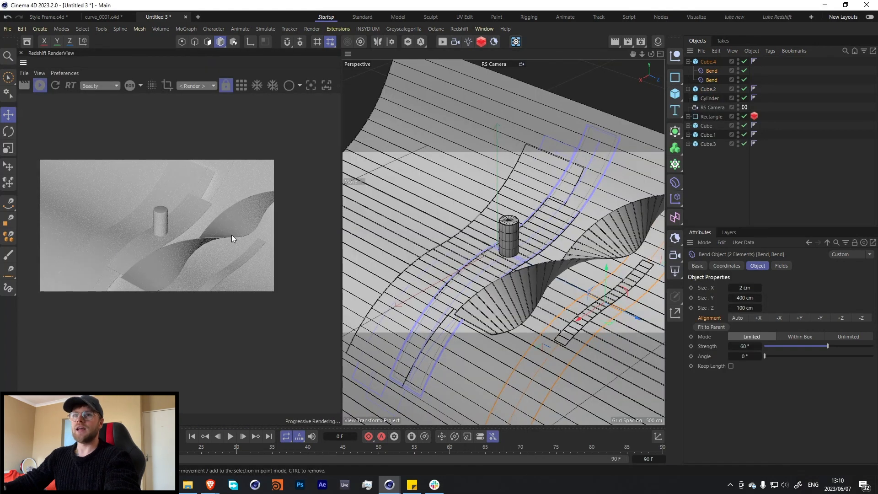
scroll(224, 233, "up", 3)
middle_click_drag(156, 219, 192, 233)
scroll(108, 231, "up", 1)
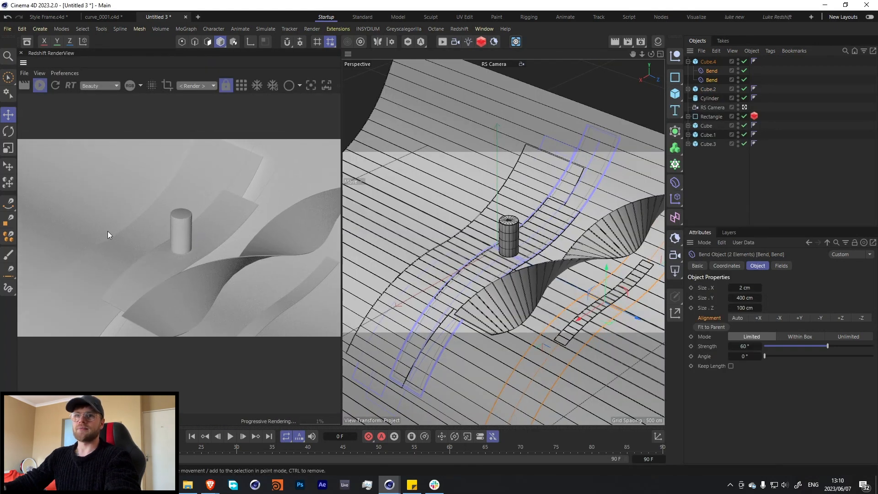
scroll(143, 232, "down", 1)
scroll(161, 238, "down", 1)
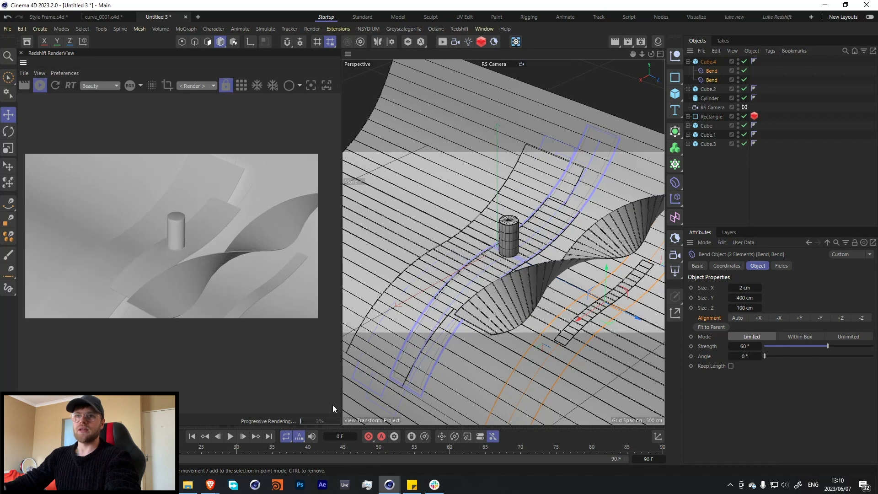
Lengthen the twisted slab to about 1025 cm in X and refit its Twist deformer to the parent.
left_click(507, 297)
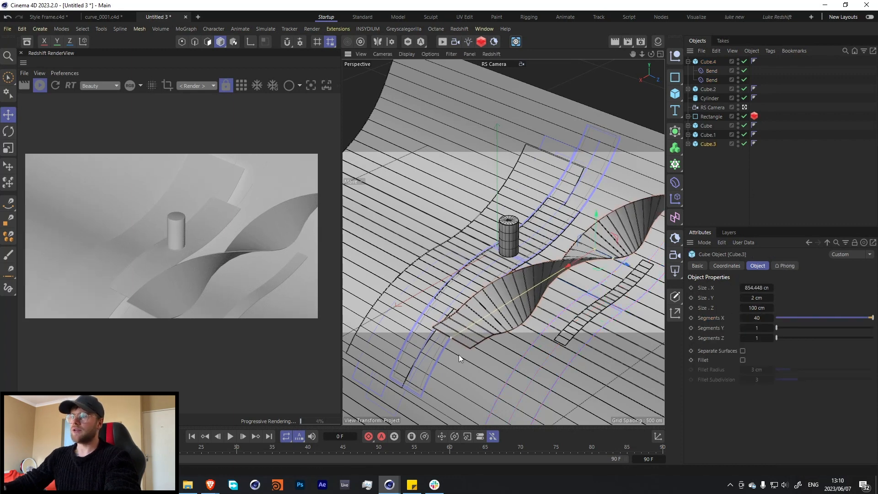
left_click_drag(459, 355, 426, 372)
left_click(689, 144)
left_click(709, 155)
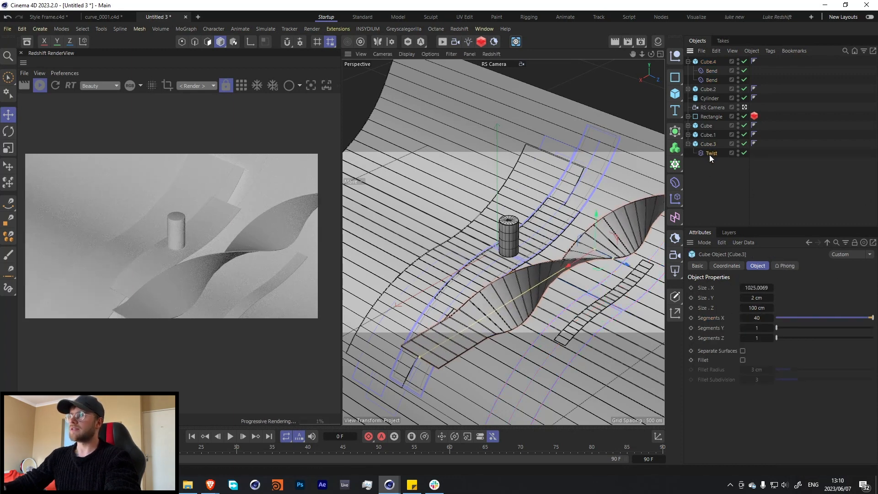
left_click(711, 328)
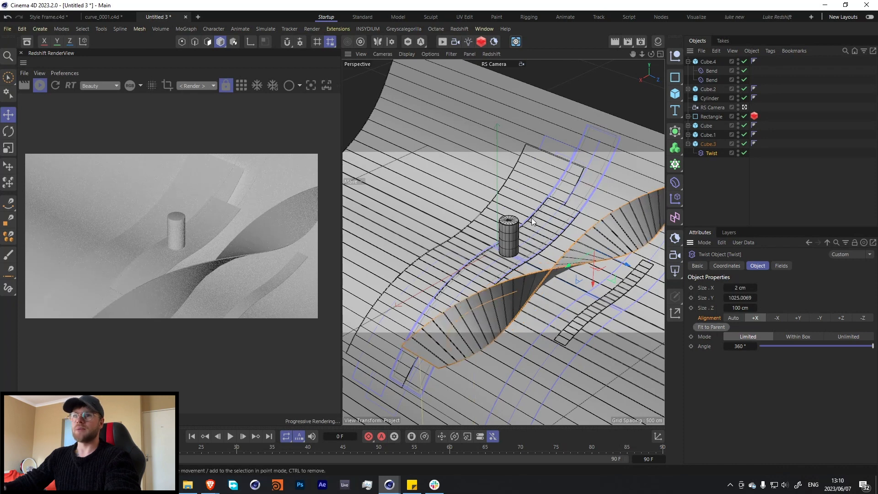
Move the twisted slab and the narrow slab forward along Z, farther from the cylinder.
left_click(602, 245)
left_click_drag(617, 263, 647, 285)
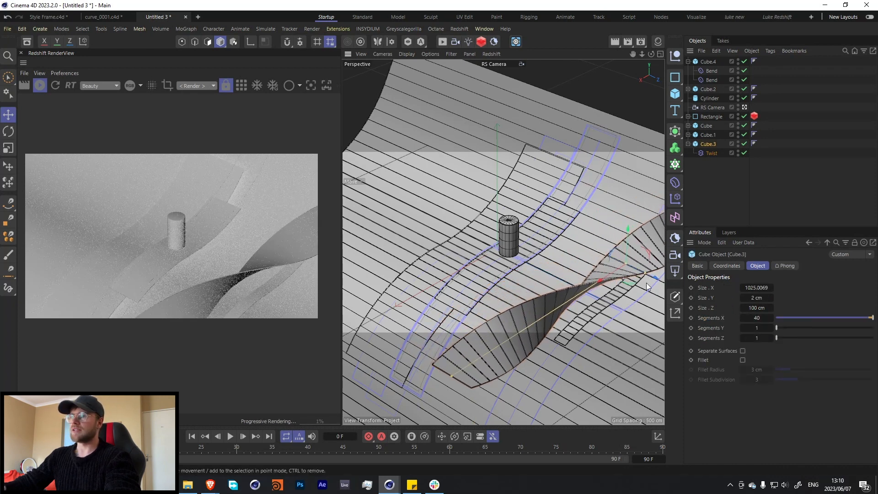
left_click(602, 319)
left_click_drag(617, 314, 639, 295)
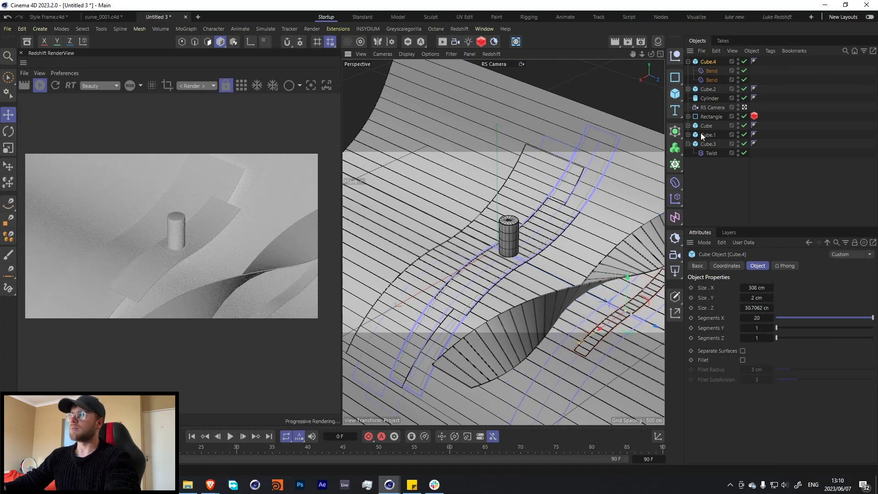
Turn on the RS Camera's composition overlays with the Triangles guide.
left_click(712, 107)
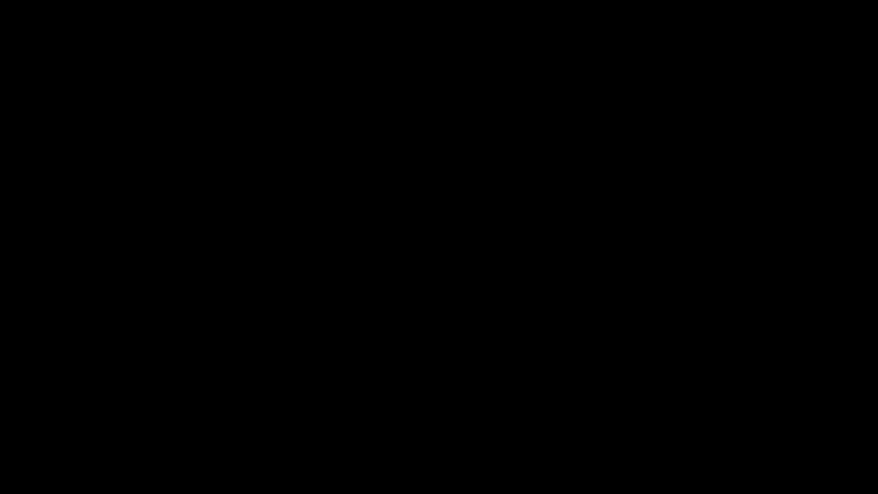
left_click(773, 276)
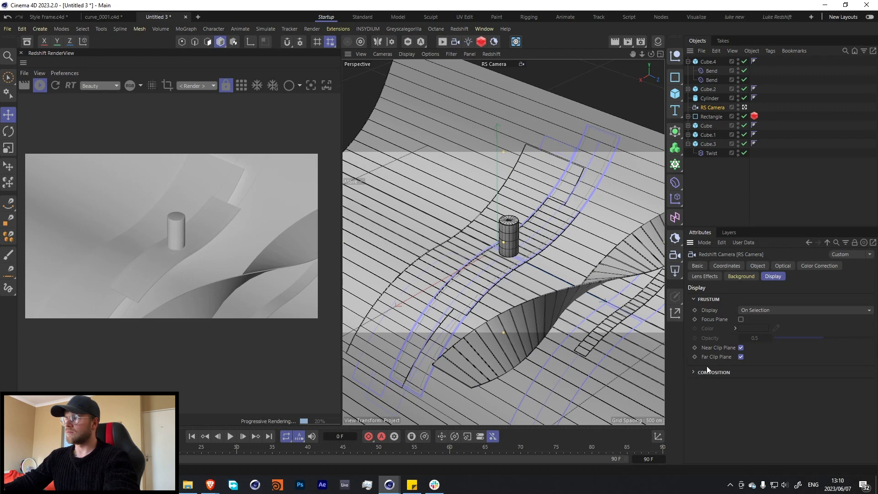
left_click(708, 299)
left_click(712, 312)
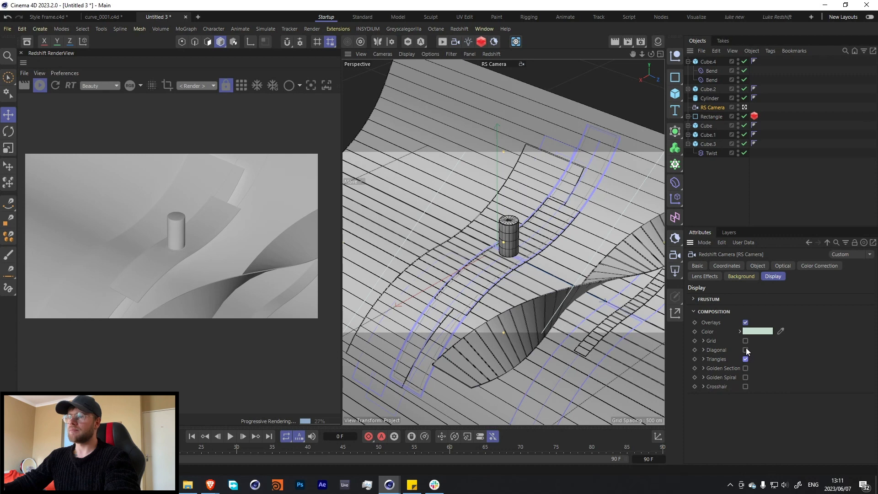
Orbit the RS Camera around the cylinder so the slabs run more steeply through the frame.
left_click(638, 269)
key("r")
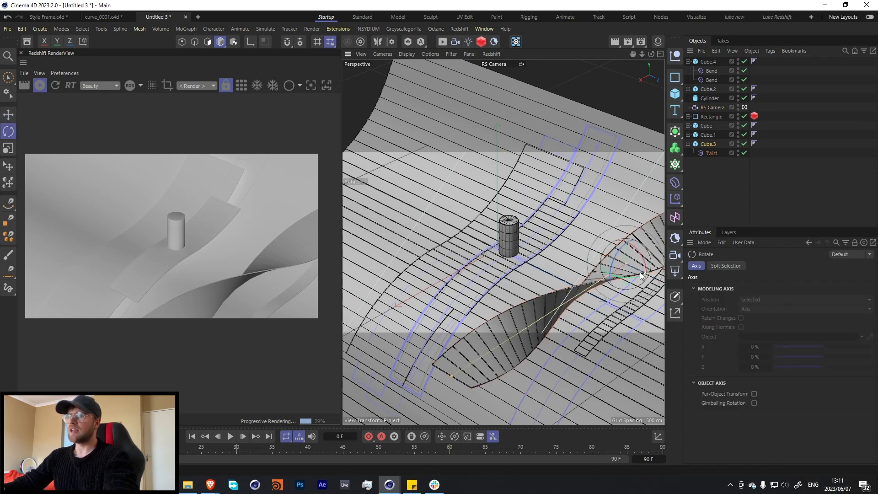
left_click(712, 108)
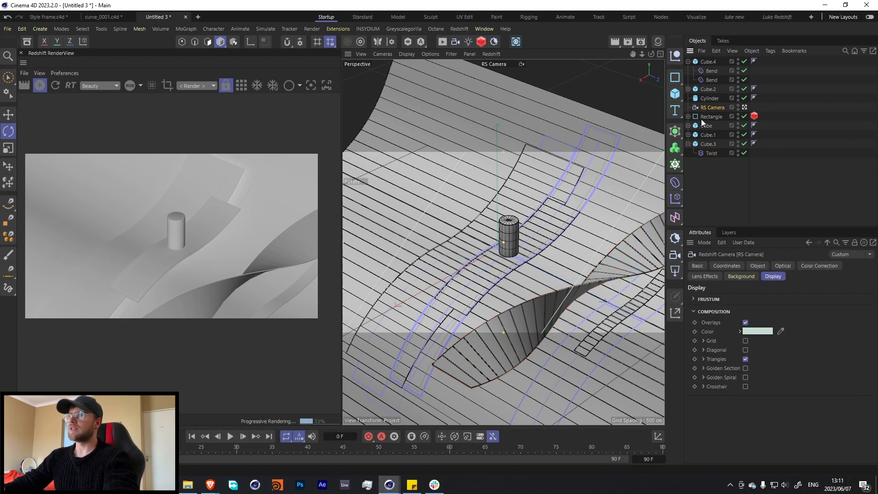
mouse_move(531, 238)
left_mouse_down("alt")
mouse_move(555, 235)
mouse_move(534, 251)
left_mouse_up("alt")
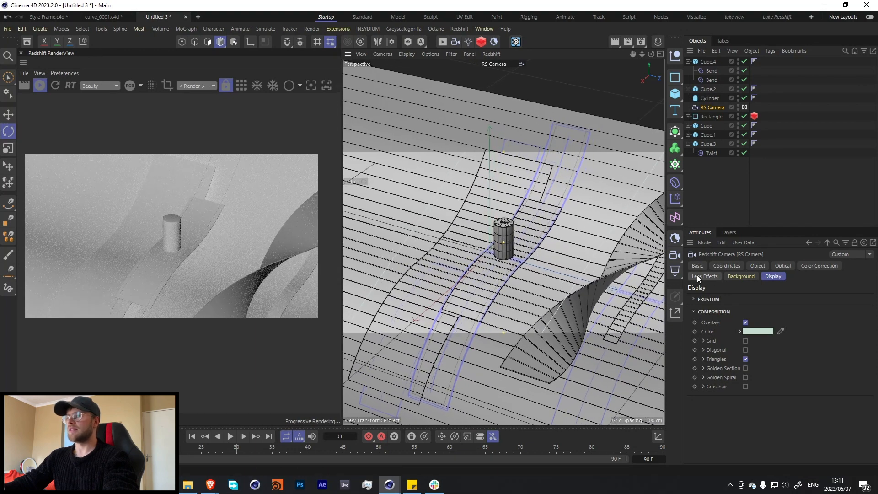
Move the twisted slab back toward the cylinder and tilt it slightly to suit the new camera angle.
left_click(649, 265)
key("e")
left_click_drag(654, 253, 626, 247)
key("r")
key("e")
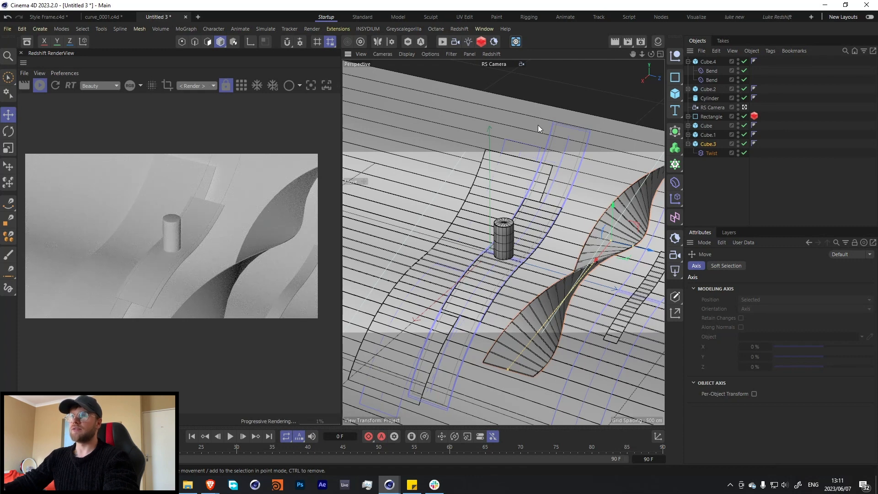
Lengthen the wide S-curved slab under the cylinder to about 823 cm in X and copy it upward.
left_click(507, 181)
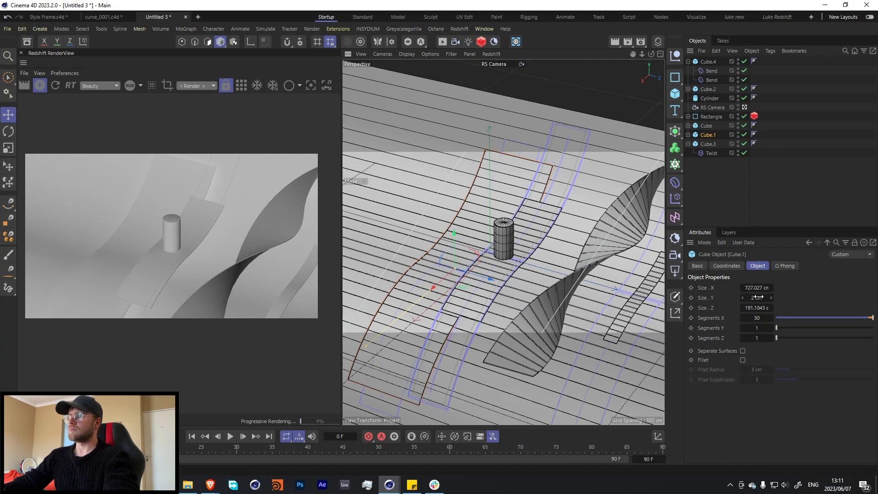
left_click_drag(757, 288, 801, 288)
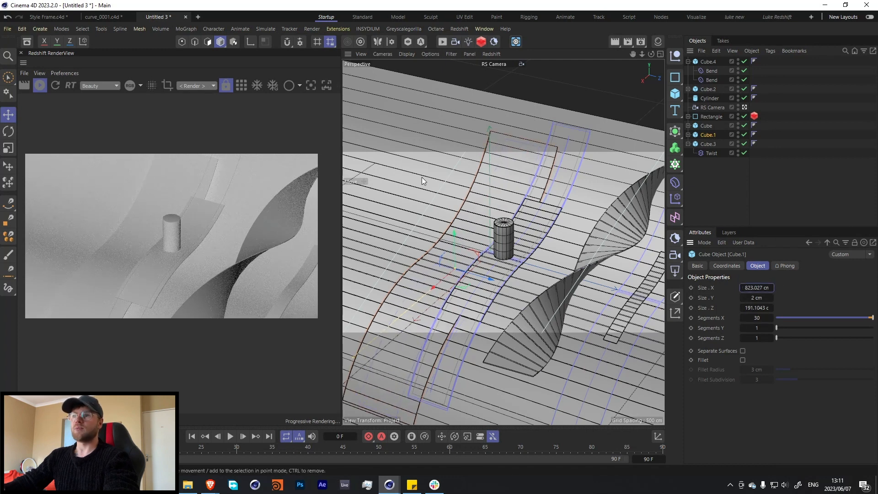
left_click_drag(458, 241, 446, 186, "ctrl")
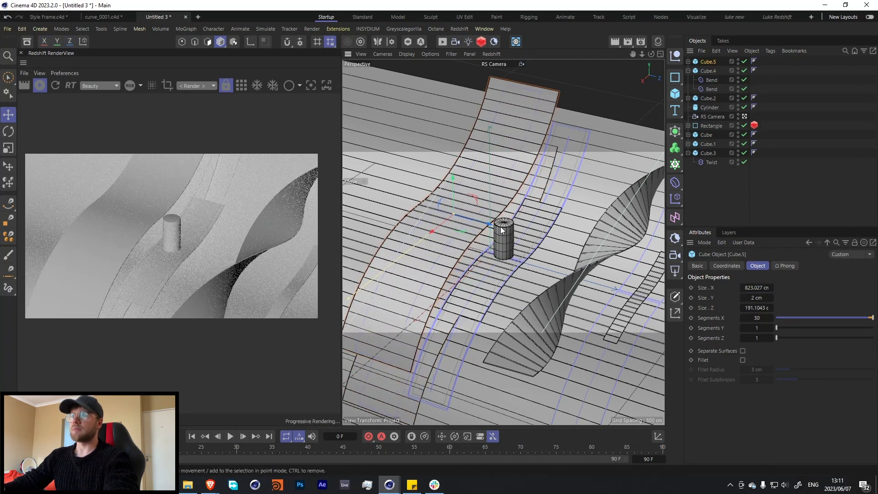
Widen the raised slab copy to about 486.7 cm in Z, lift it, and move it back along Z behind the cylinder.
left_click_drag(501, 230, 376, 198)
left_click_drag(359, 153, 358, 126)
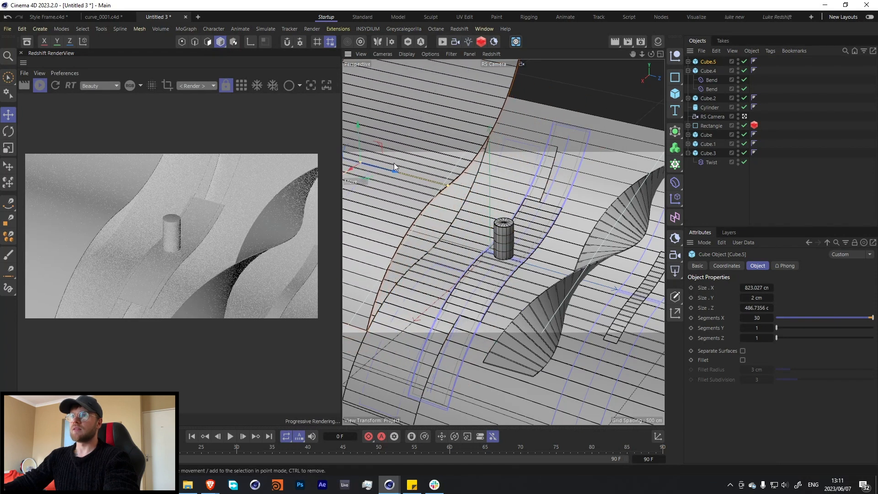
left_click_drag(394, 163, 356, 174)
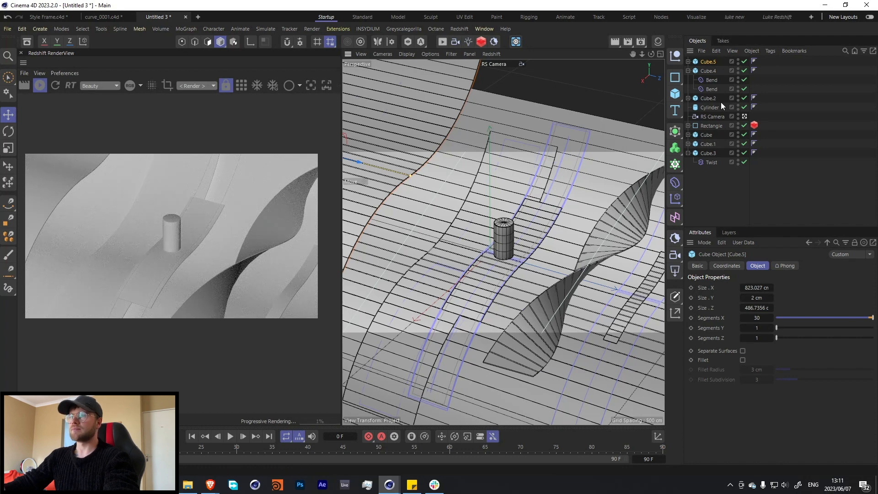
Duplicate the rectangle spline in place and set the Redshift curve thickness of both rectangles to 3.
left_click(702, 126)
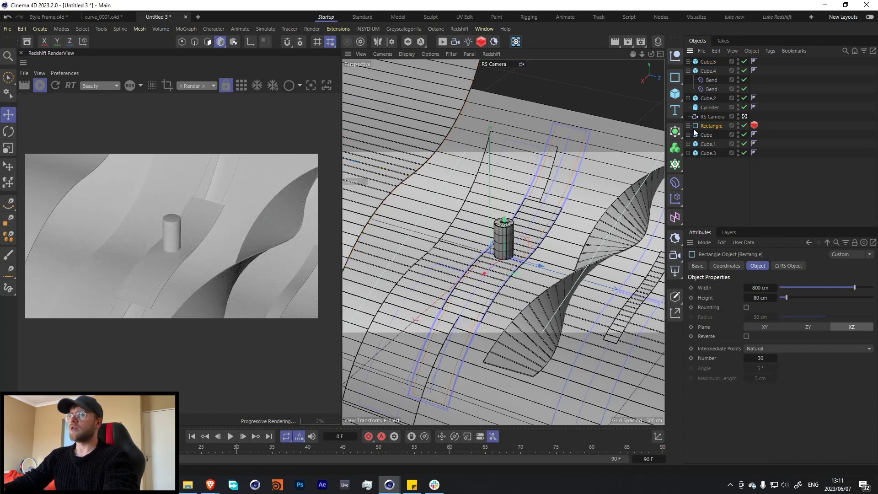
left_click_drag(699, 128, 704, 131, "ctrl")
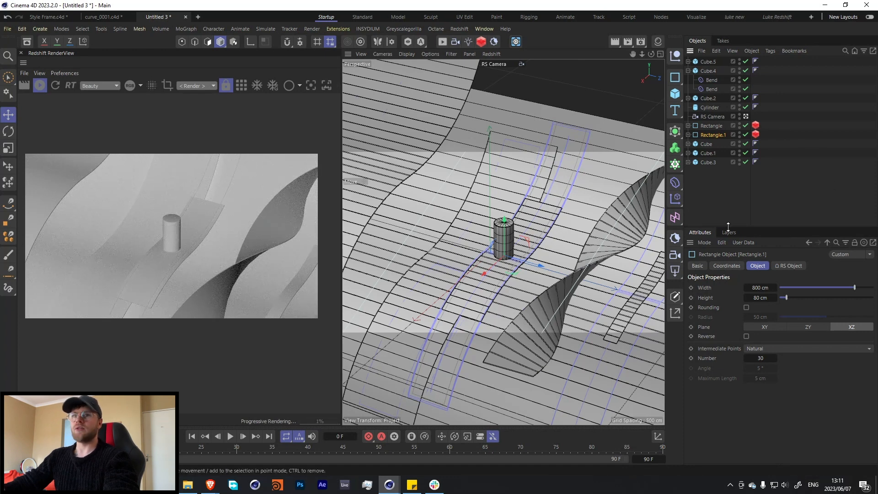
left_click_drag(750, 136, 753, 135, "ctrl")
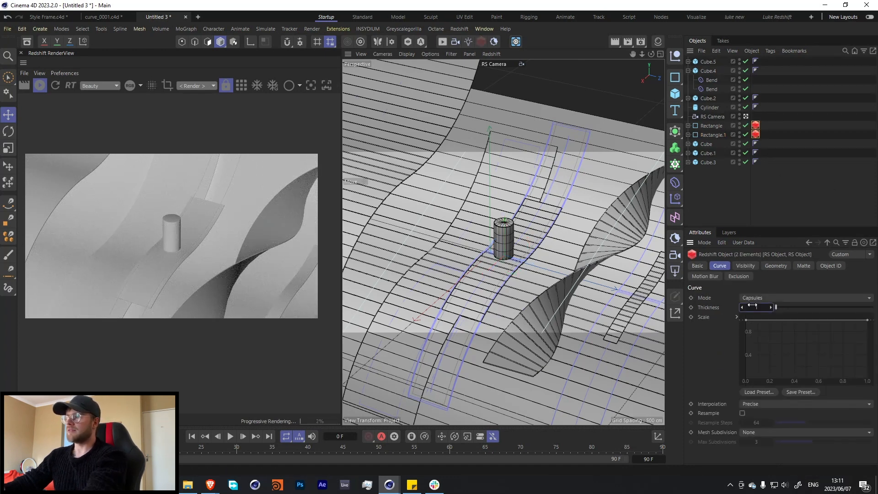
type("2")
key("Return")
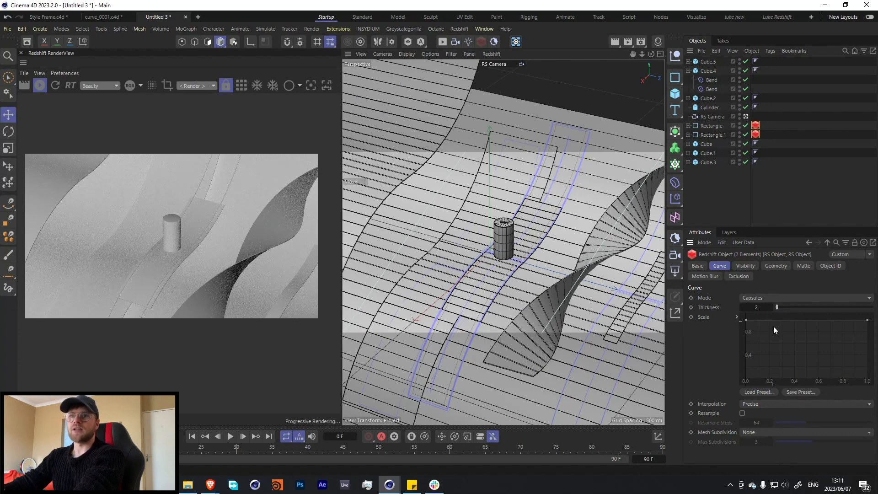
key("Return")
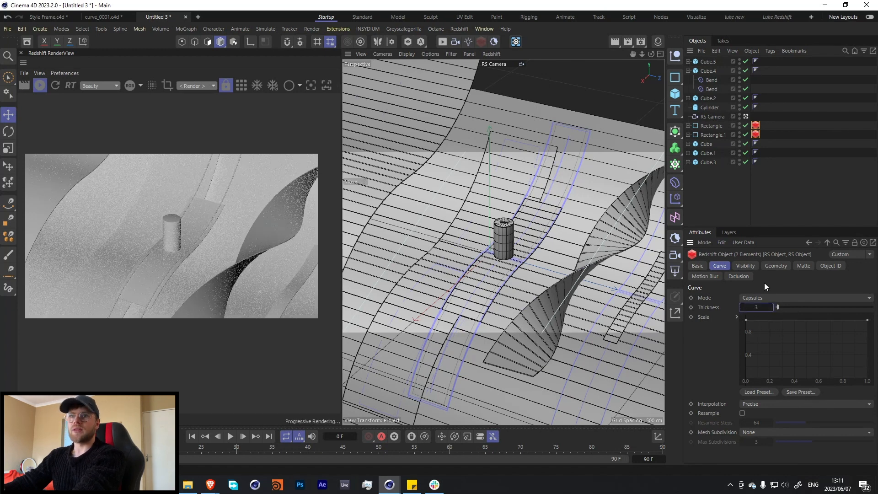
Move the original rectangle spline forward along Z to beneath the twisted slab and set its width to 915 cm.
left_click(769, 126)
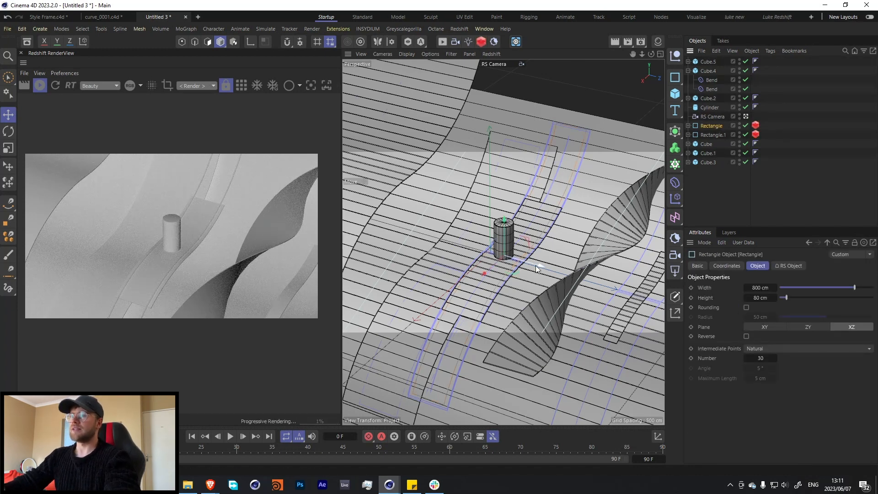
left_click_drag(508, 255, 599, 268)
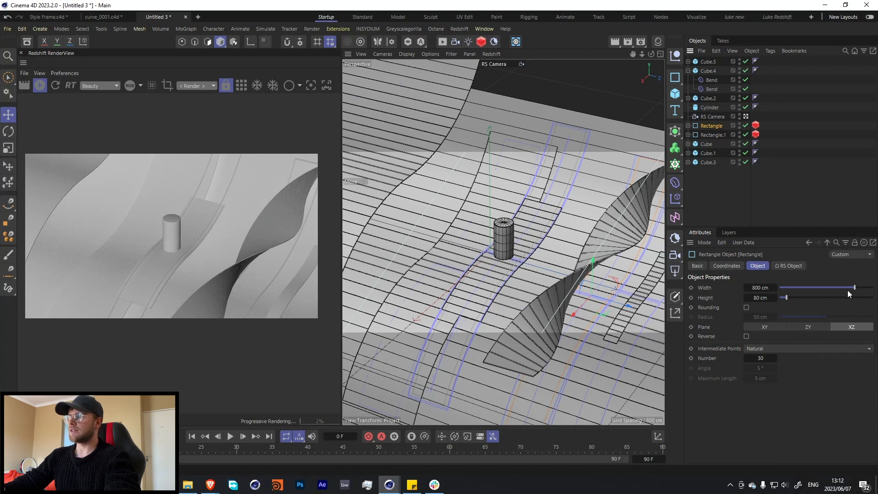
left_click_drag(760, 288, 787, 287)
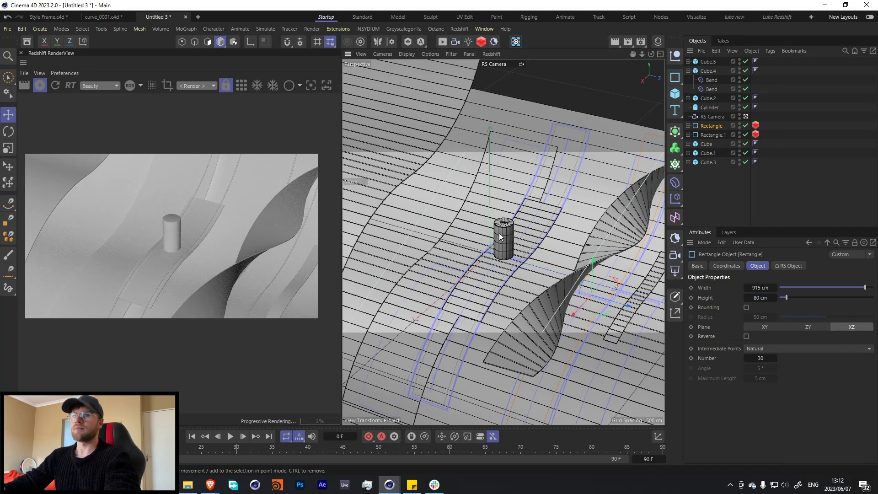
Copy the 823 cm slab under the cylinder upward, shift the copy back along Z, and narrow it to about 97 cm in Z.
left_click(455, 257)
left_click_drag(450, 240, 450, 209, "ctrl")
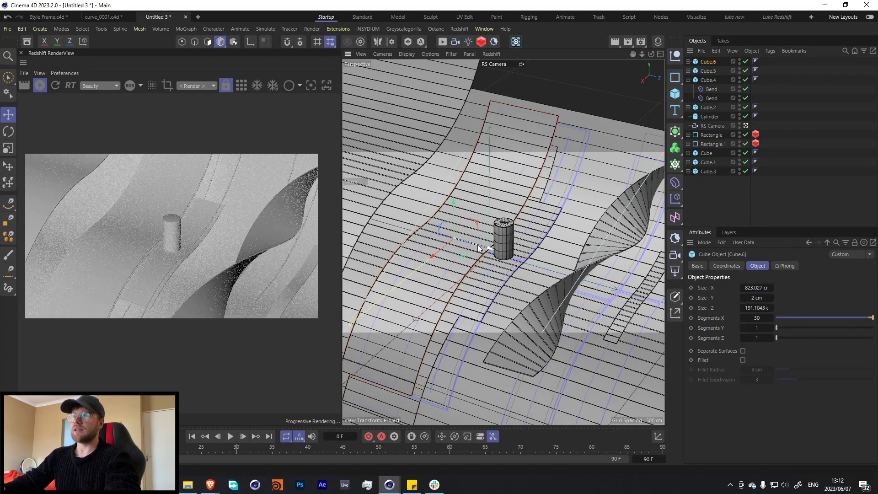
left_click_drag(478, 244, 407, 243)
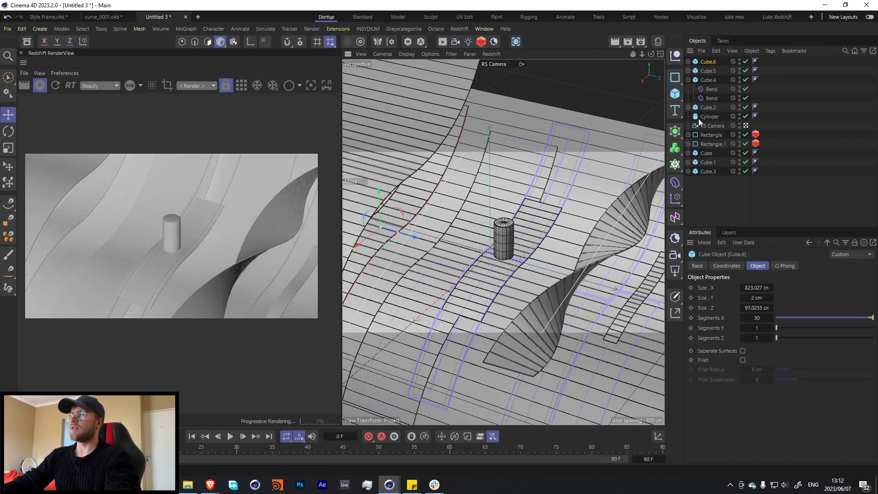
Copy the 915 cm rectangle spline back along Z to behind the cylinder and set the copy's width to 502 cm.
left_click(710, 135)
left_click_drag(633, 310, 444, 236)
left_click_drag(842, 287, 832, 290)
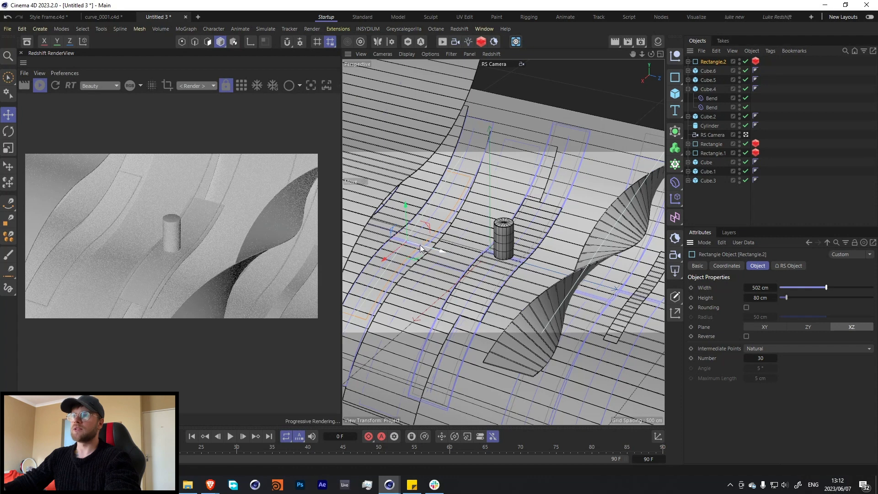
Shift the 502 cm rectangle spline slightly forward along Z, and copy the 400 cm slab back along Z, setting the copy's X size to 257 cm.
left_click_drag(430, 246, 437, 252)
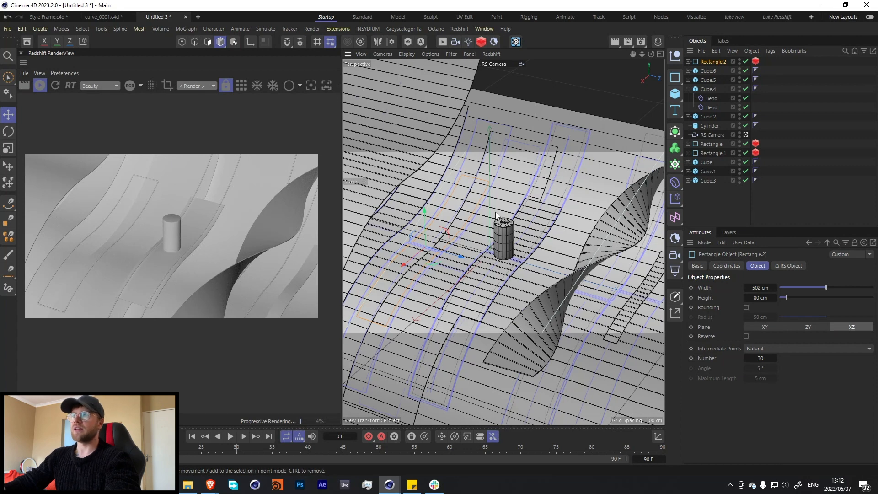
left_click(531, 226)
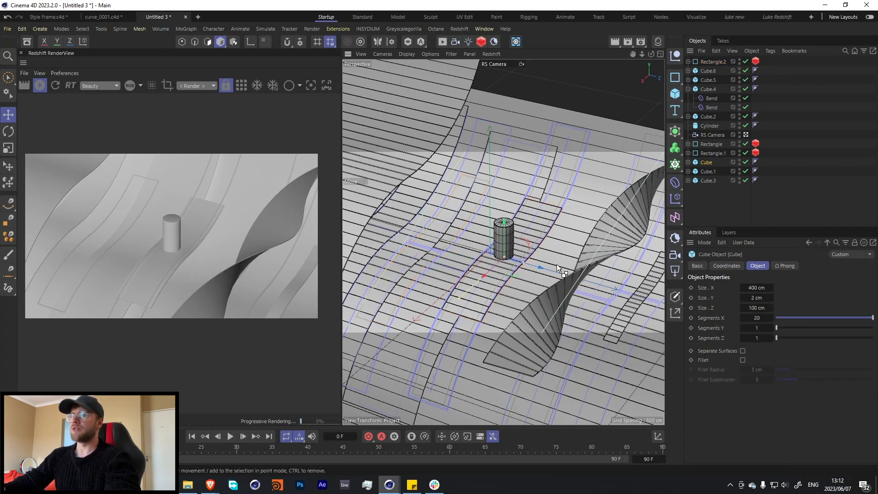
left_click_drag(556, 265, 467, 255)
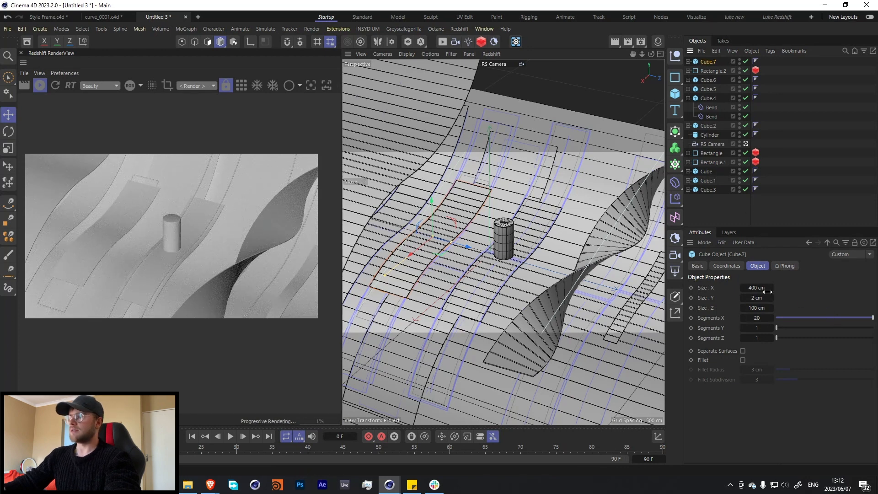
left_click_drag(755, 288, 722, 288)
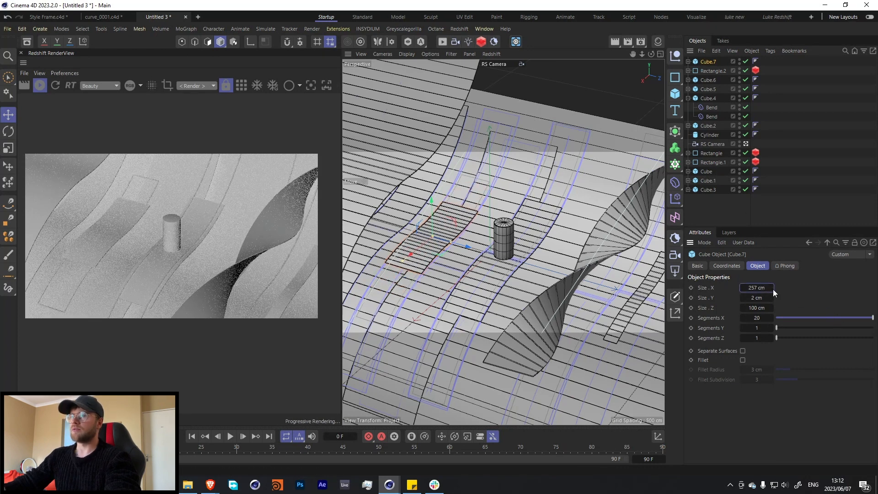
Try to reshape the 257 cm slab by moving its two Bend deformers along its length and raising the bend strength to 100°.
left_click(688, 61)
left_click(707, 70)
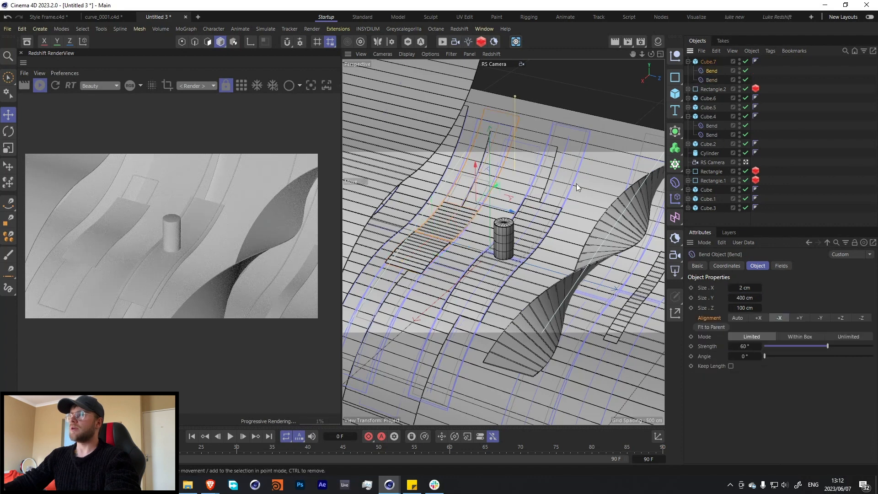
left_click_drag(490, 188, 481, 204)
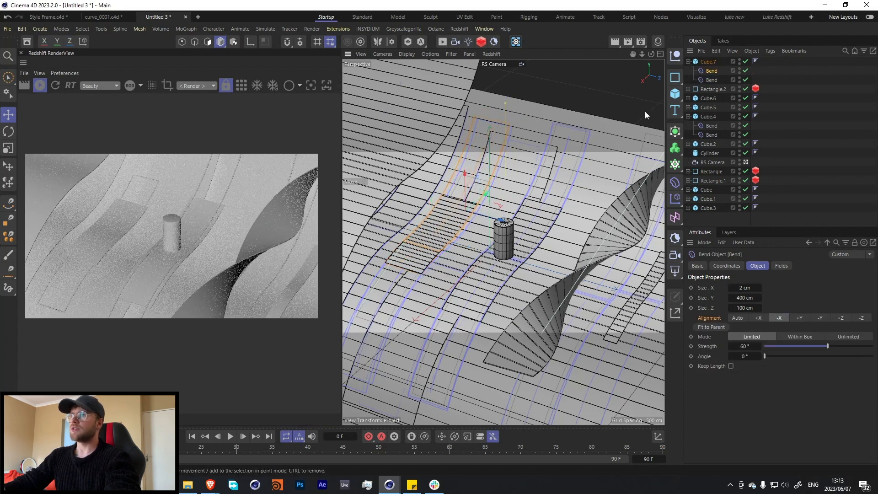
left_click(707, 84)
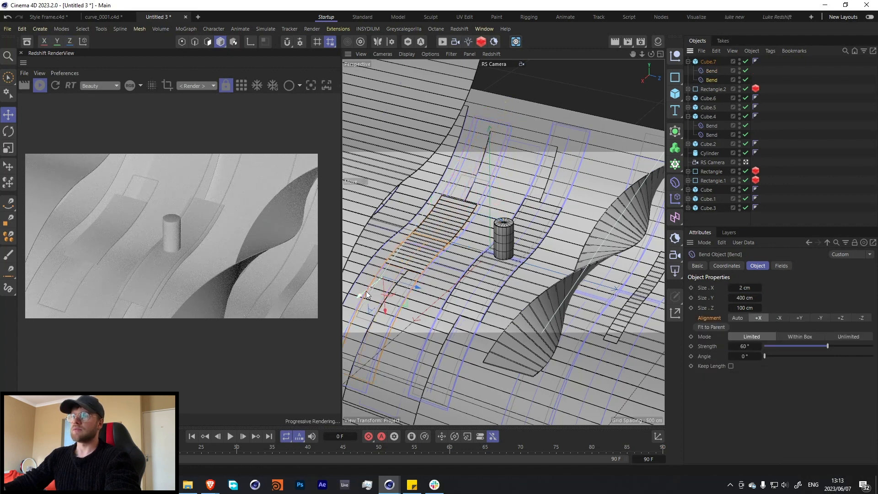
left_click_drag(366, 292, 383, 279)
mouse_move(829, 347)
left_mouse_down()
mouse_move(841, 346)
mouse_move(834, 345)
left_mouse_up()
left_click(711, 70)
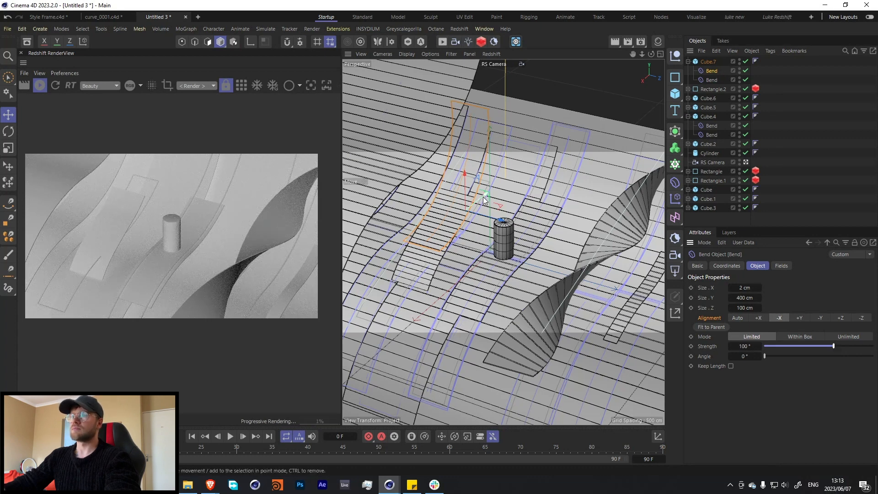
left_click_drag(487, 193, 474, 209)
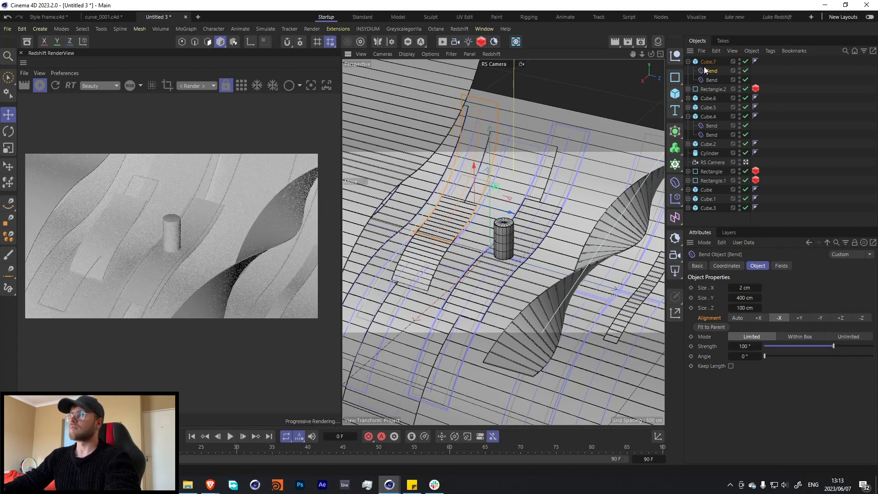
Raise the 257 cm slab above the surface behind the cylinder, shift it along X and Z, and delete both its Bend deformers.
left_click(471, 214)
left_click_drag(417, 255, 439, 233)
left_click_drag(458, 188, 456, 171)
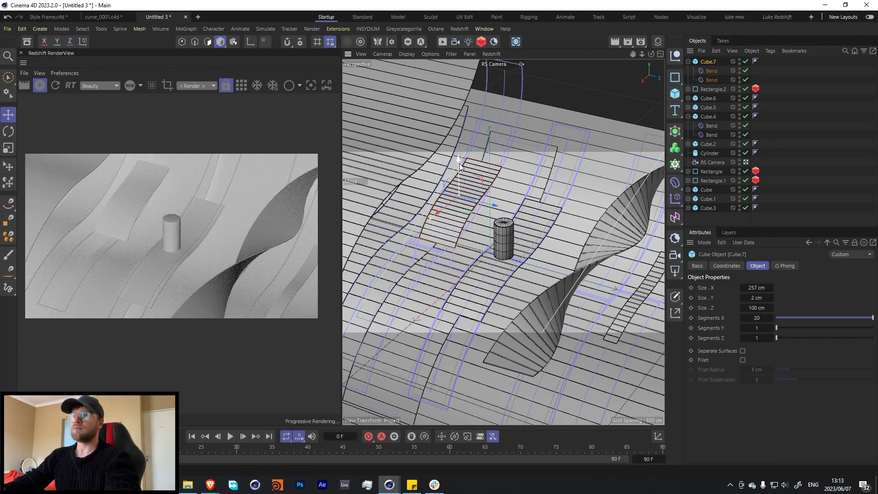
left_click_drag(495, 201, 500, 207)
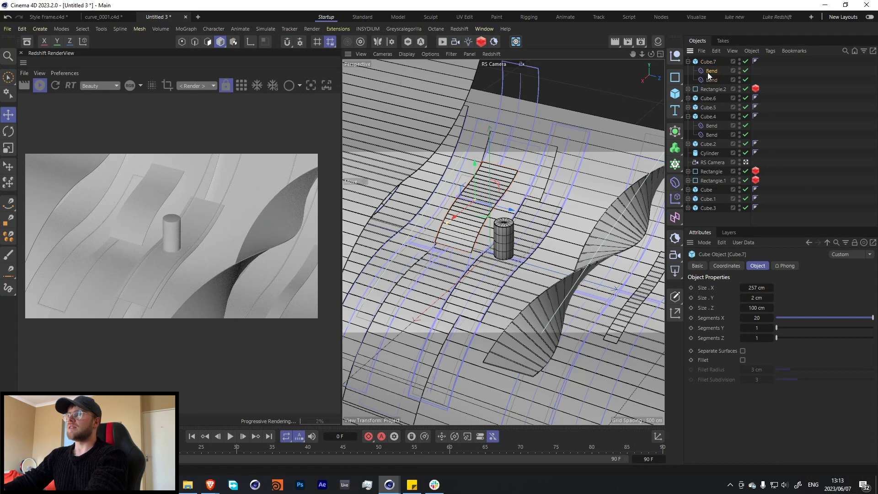
key("Delete")
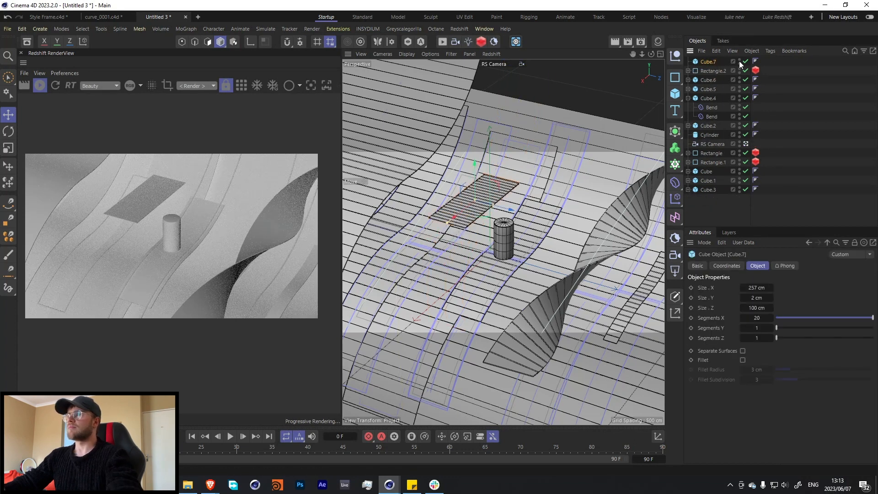
Copy the first Bend of the 823 cm slab onto the flat 257 cm slab and move that slab forward along Z toward the cylinder.
left_click(745, 61)
left_click(709, 180)
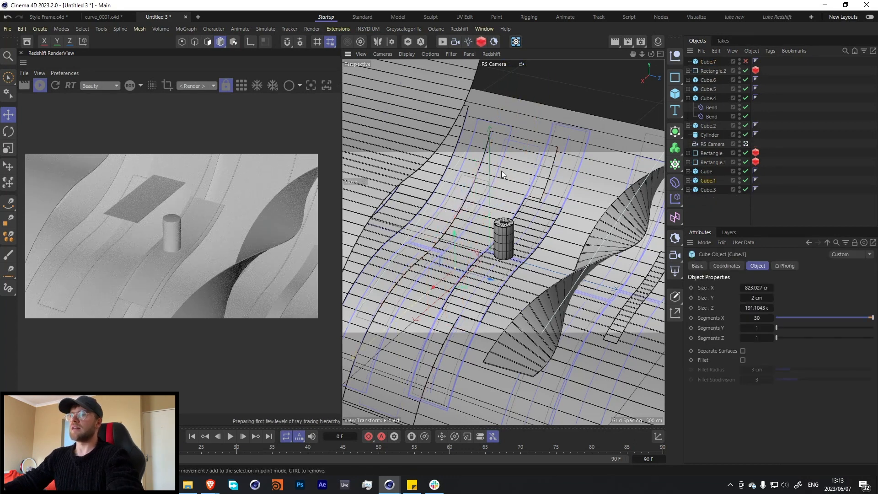
left_click(689, 180)
left_click(708, 191)
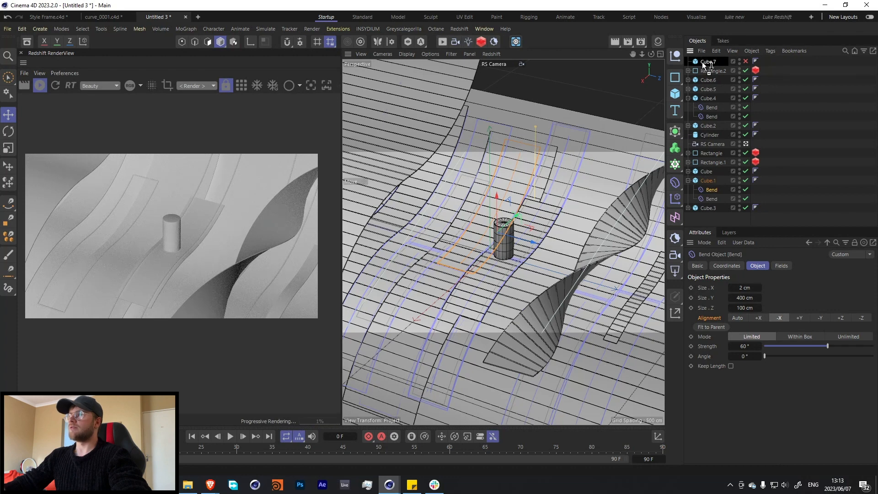
left_click_drag(702, 62, 703, 62, "ctrl")
left_click(745, 61)
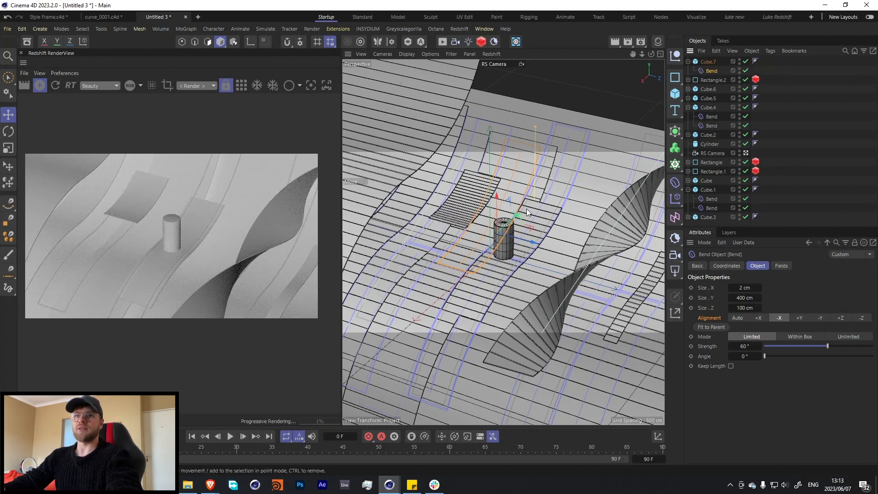
left_click(706, 63)
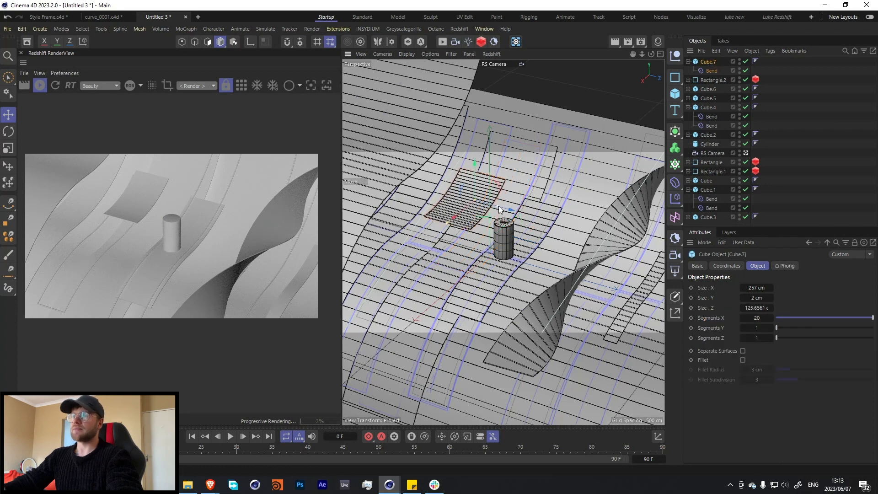
left_click_drag(500, 209, 522, 216)
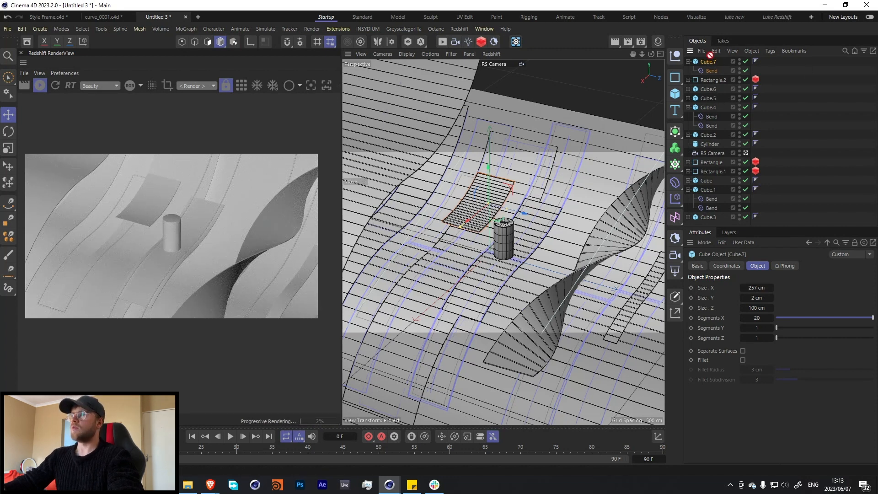
Duplicate the bent 257 cm slab in place and delete the Bend deformer from the copy.
left_click_drag(710, 55, 710, 58, "ctrl")
left_click(712, 72)
key("Delete")
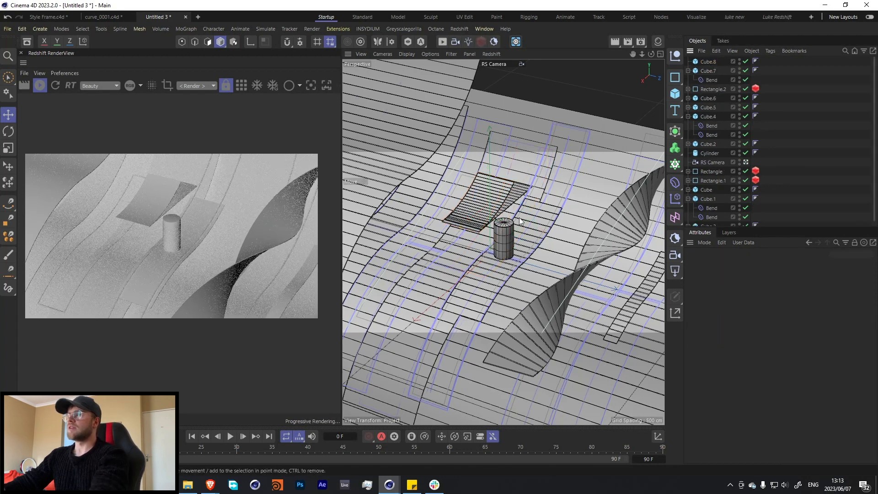
Move the flat slab copy along X toward the camera and give it the 823 cm slab's second Bend, keeping a copy on the original.
left_click(534, 146)
left_click(708, 217)
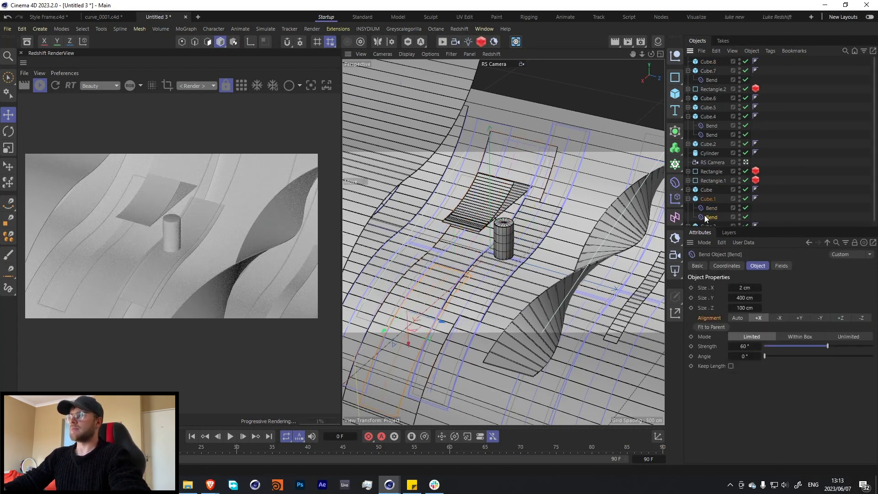
left_click_drag(706, 70, 711, 66)
left_click(708, 62)
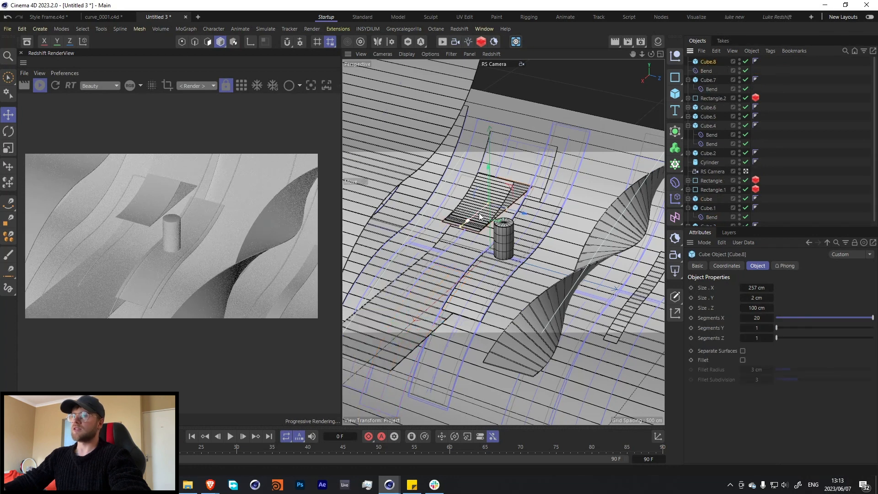
left_click_drag(479, 217, 400, 288)
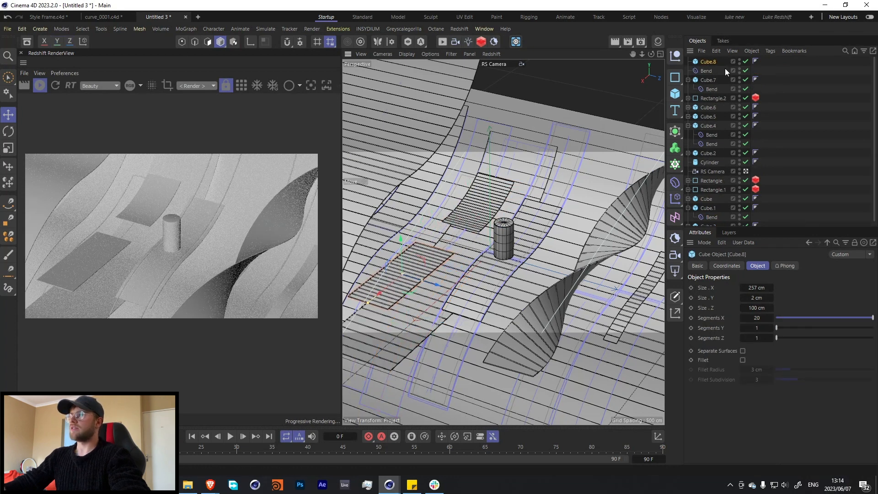
left_click_drag(725, 71, 726, 188)
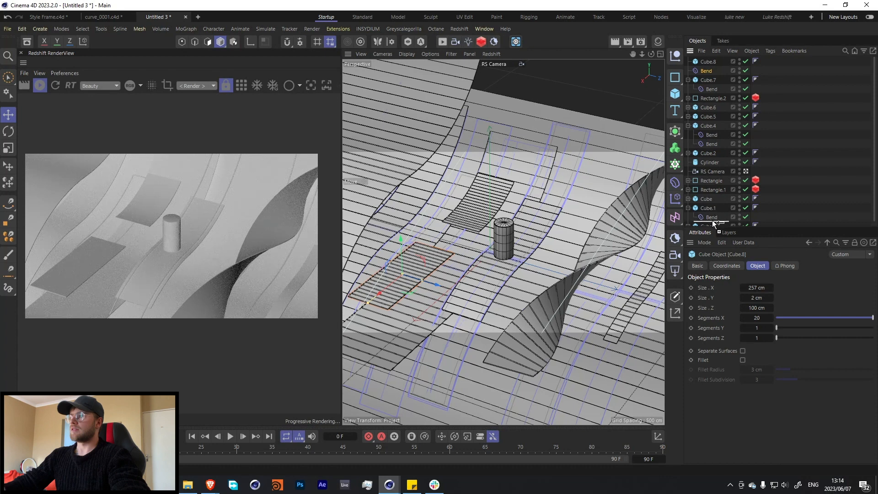
left_click_drag(713, 223, 713, 223, "ctrl")
left_click_drag(704, 72, 707, 63)
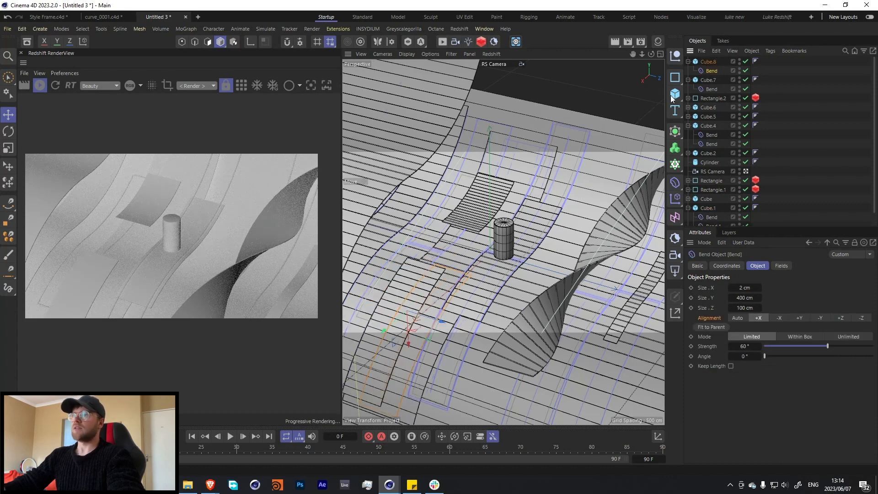
Set the front slab's X size to 147 cm and reposition the slab and its Bend along their length to follow the surface.
left_click(708, 61)
left_click_drag(757, 288, 732, 288)
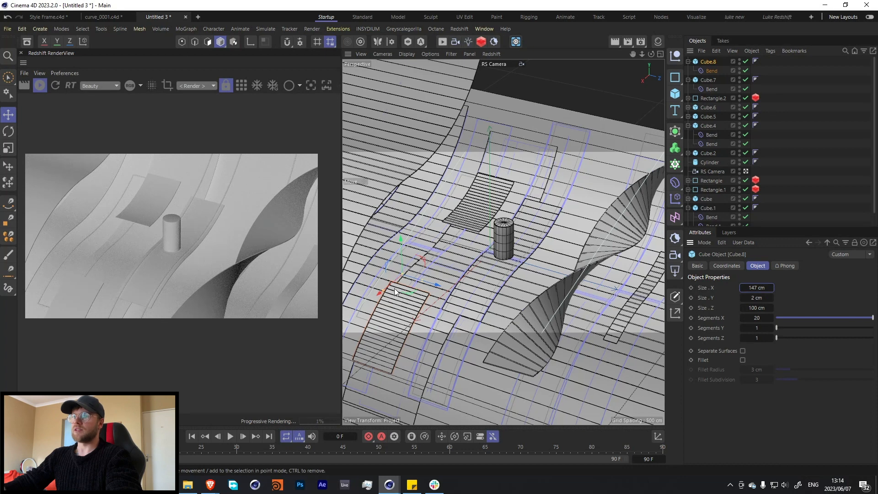
left_click_drag(395, 292, 409, 279)
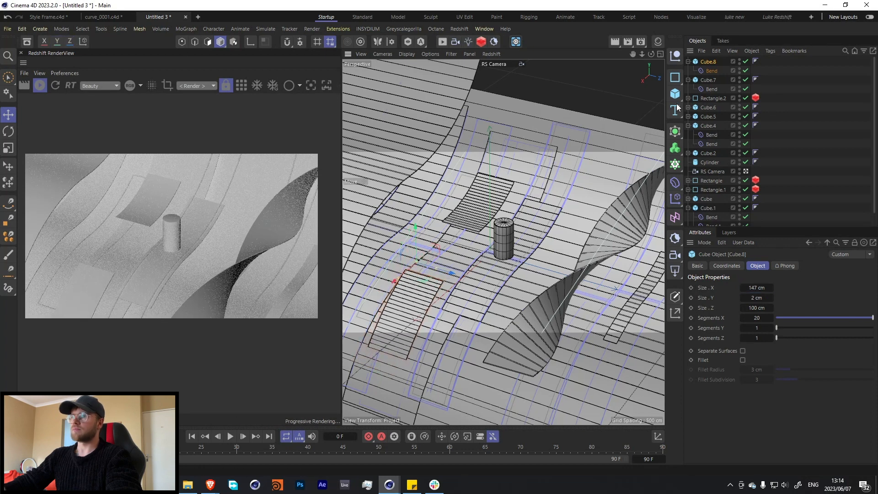
left_click(712, 71)
left_click_drag(411, 312, 394, 328)
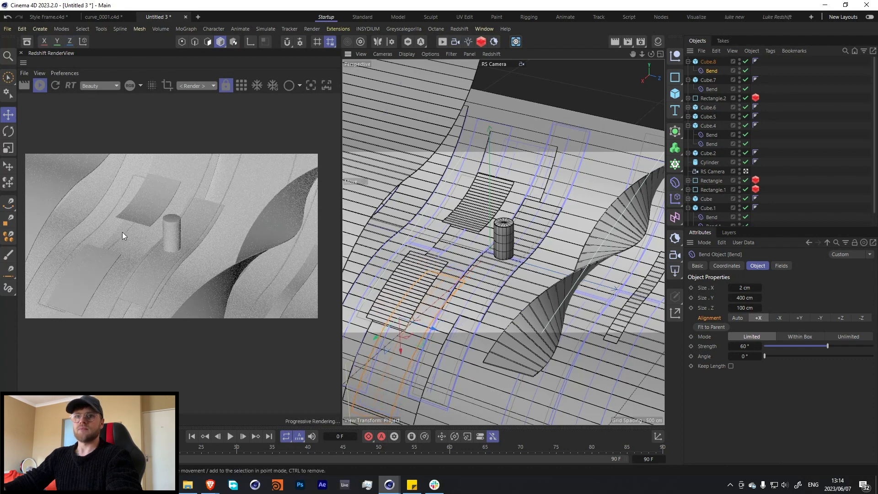
Copy the 147 cm and 257 cm slabs together forward along Z to beneath the twisted slab.
left_click(689, 80)
left_click(688, 61)
left_click(704, 71, "ctrl")
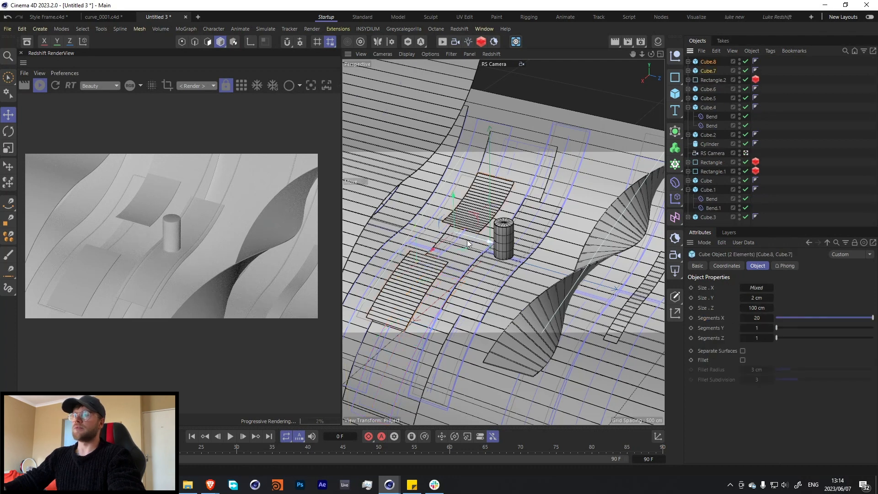
left_click_drag(468, 240, 581, 315)
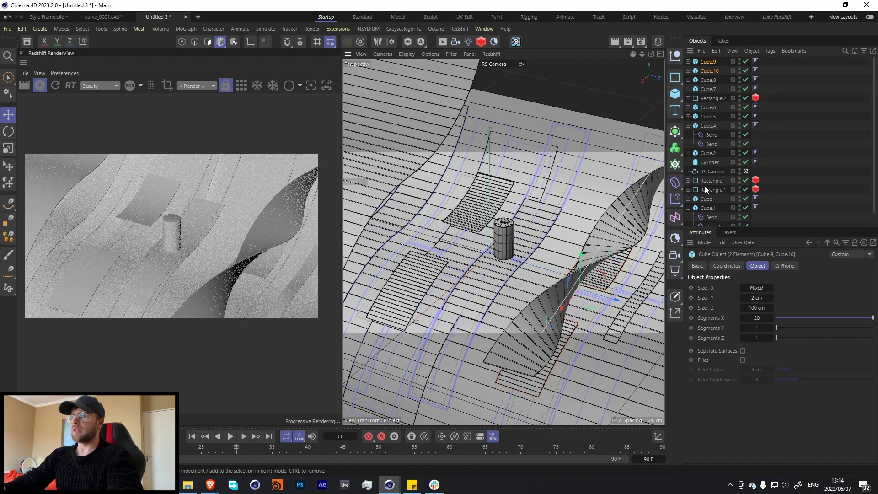
Offset the Bend deformer of the copied 257 cm slab under the twisted slab, away from the camera along the slab's length.
left_click(693, 62)
left_click(688, 62)
left_click(711, 69)
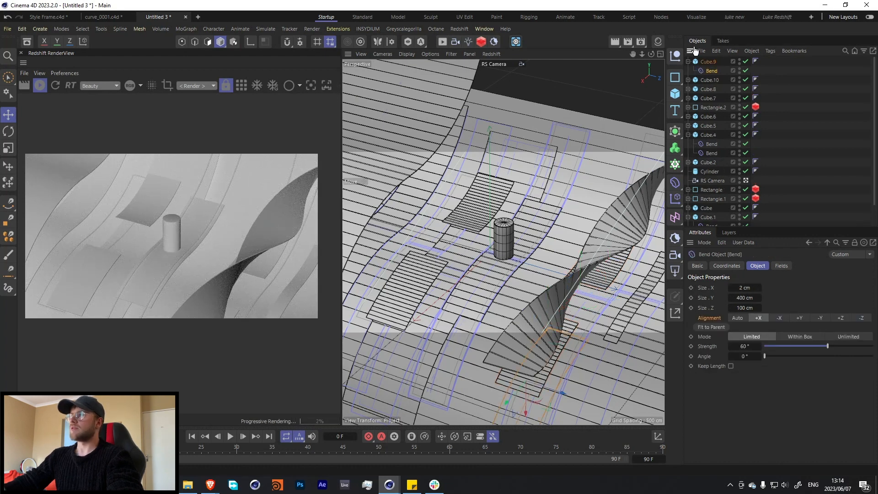
left_click(688, 61)
left_click(687, 71)
left_click(712, 80)
left_click(779, 318)
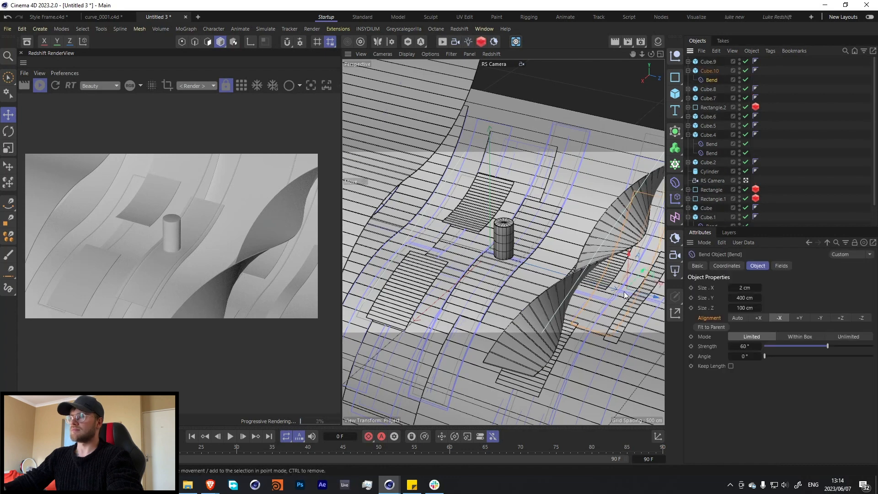
left_click_drag(624, 292, 639, 275)
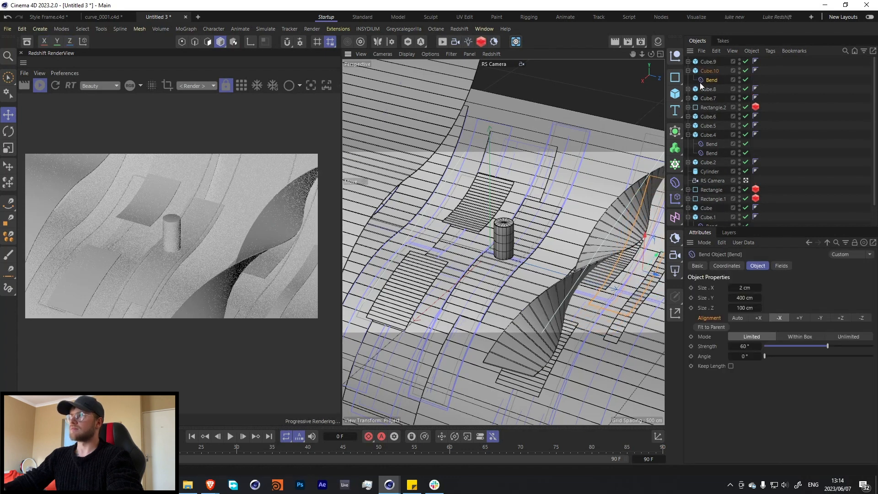
Shift the Bend of the 257 cm slab under the twisted slab, then move the slab along Z to the twisted slab's other side and raise it.
left_click(709, 71)
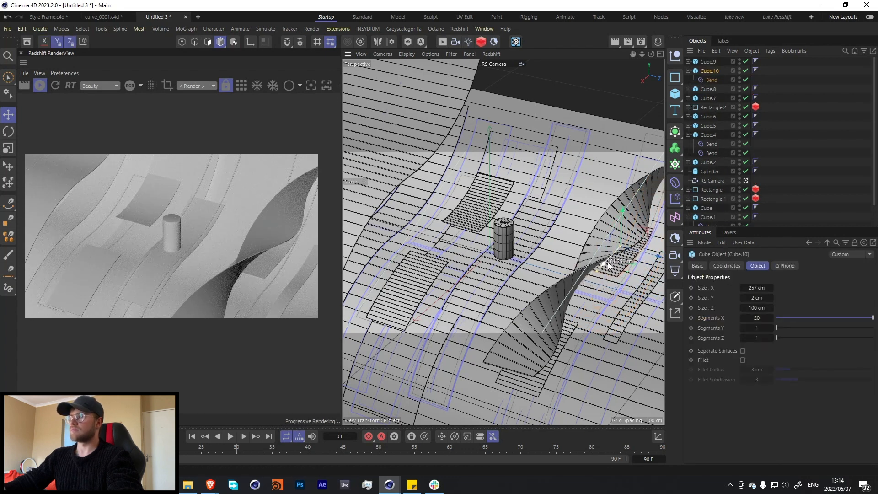
left_click(707, 80)
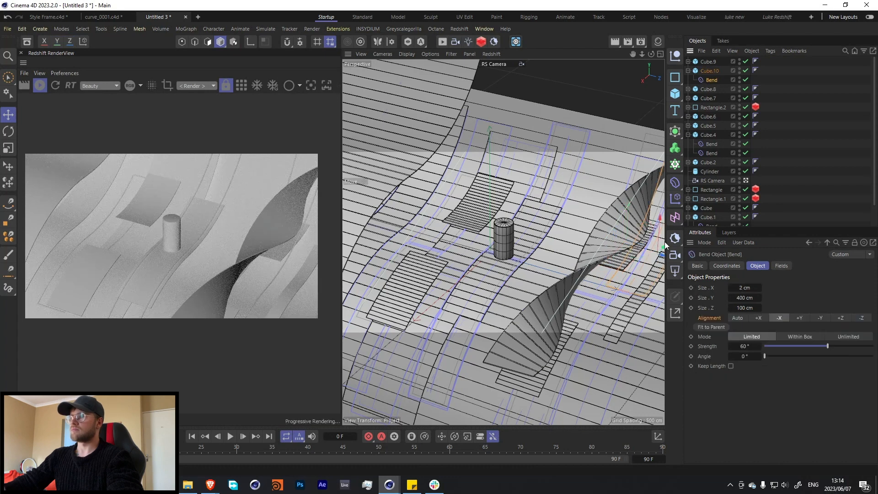
left_click_drag(665, 245, 642, 275)
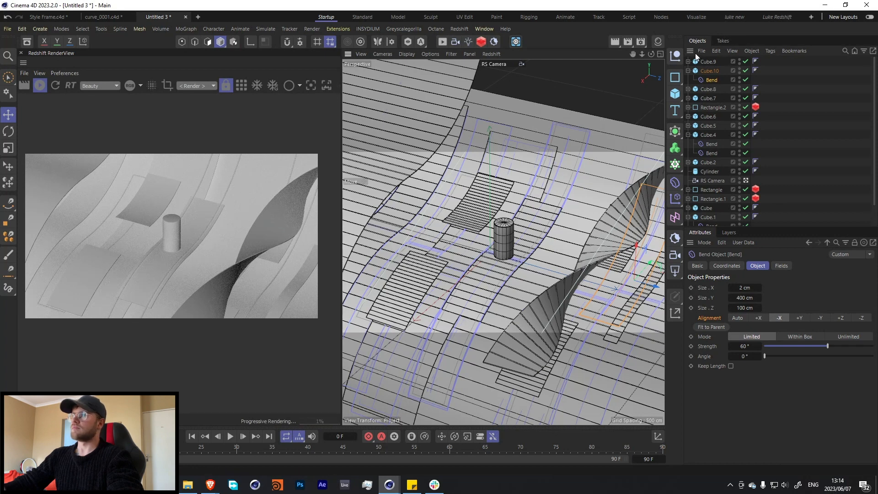
left_click(708, 61)
left_click(709, 71)
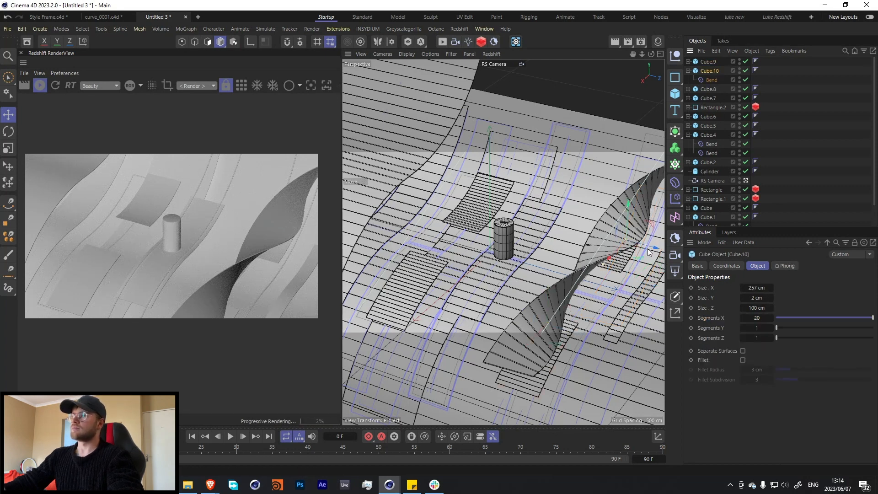
left_click_drag(655, 254, 639, 245)
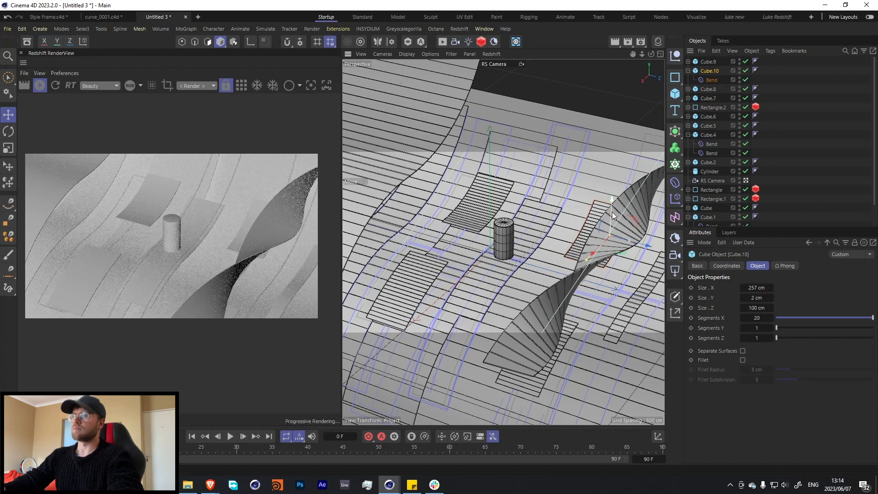
left_click_drag(612, 202, 614, 157)
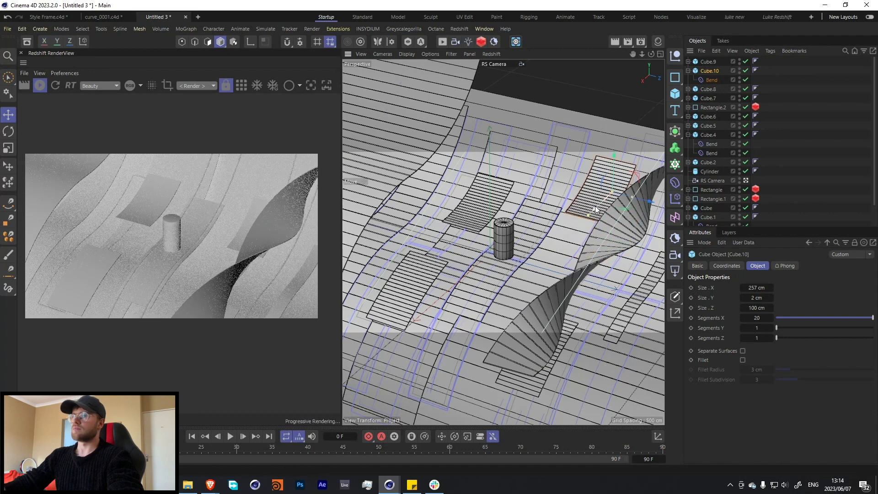
Replace the 257 cm slab's Bend with a copy of a larger slab's second Bend and nudge the slab into place beside the twisted slab.
left_click(644, 154)
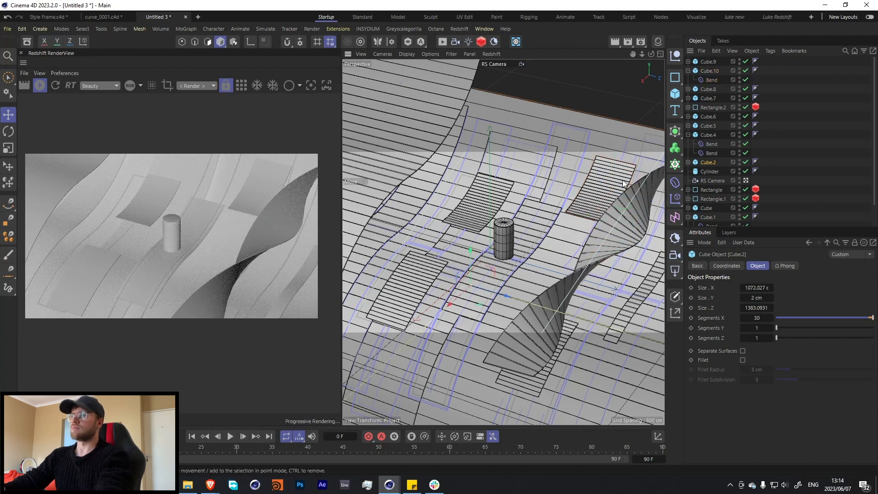
left_click(689, 162)
mouse_move(714, 153)
left_mouse_down()
mouse_move(713, 64)
mouse_move(706, 80)
left_mouse_up()
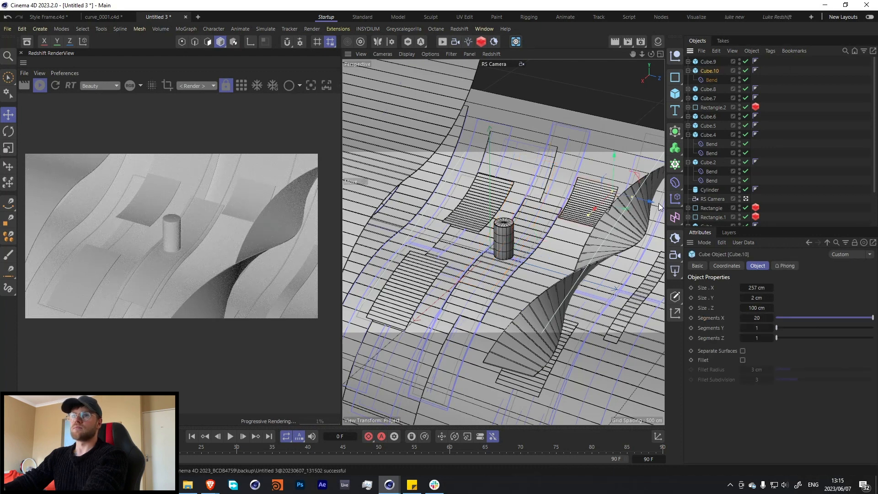
left_click_drag(648, 201, 653, 205)
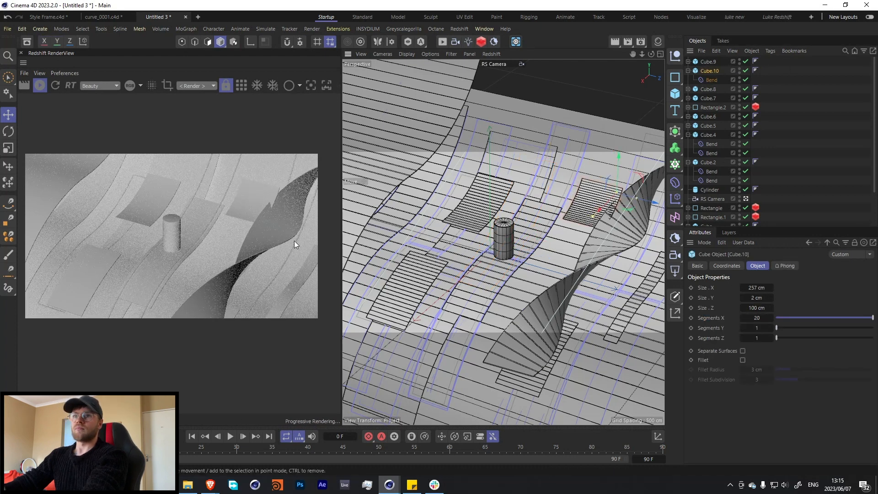
left_click_drag(617, 171, 617, 185)
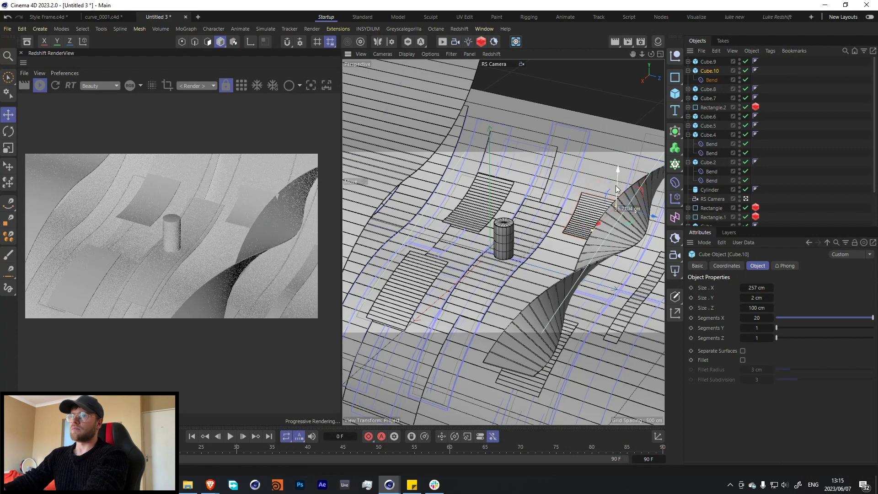
left_click_drag(598, 223, 644, 211)
scroll(163, 218, "down", 2)
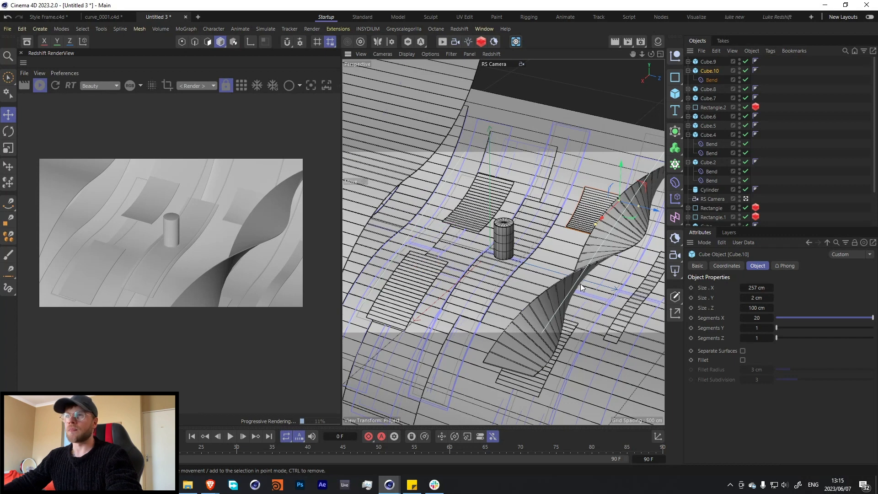
Show the scene's material list, then switch to the browser and review the HDRI Sky 352 page on HDRI-Skies.
left_click(659, 41)
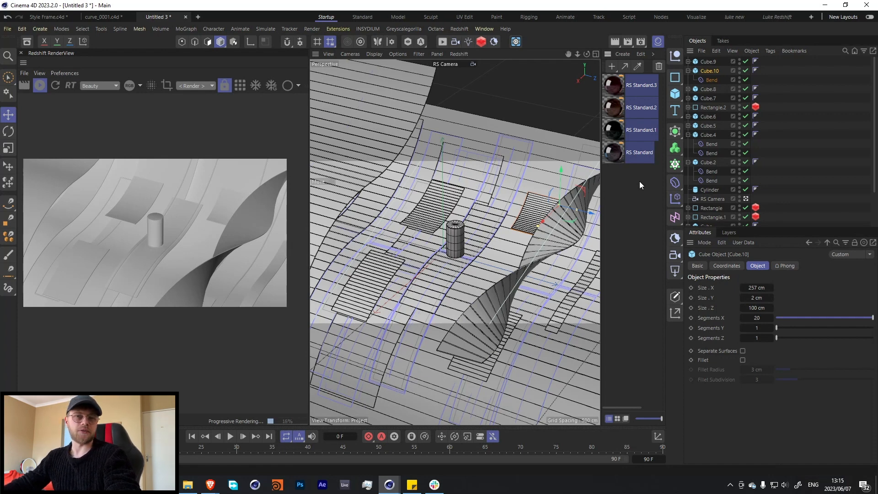
key("alt+Tab")
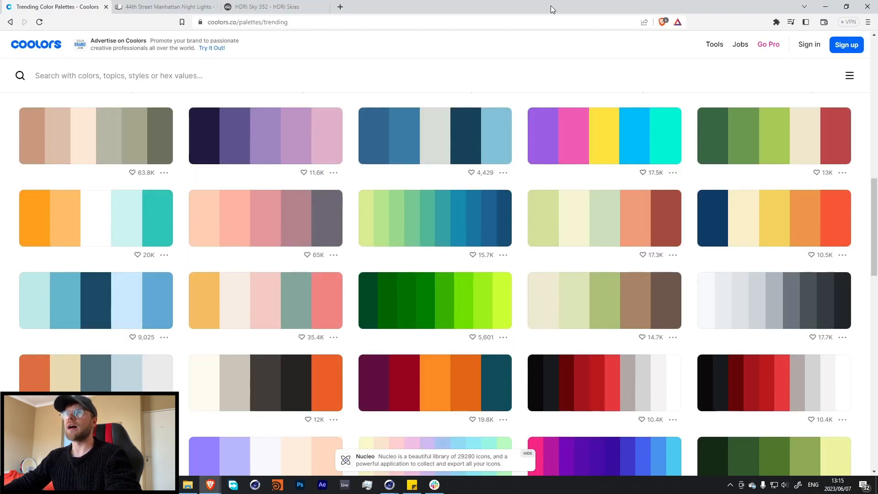
left_click(243, 4)
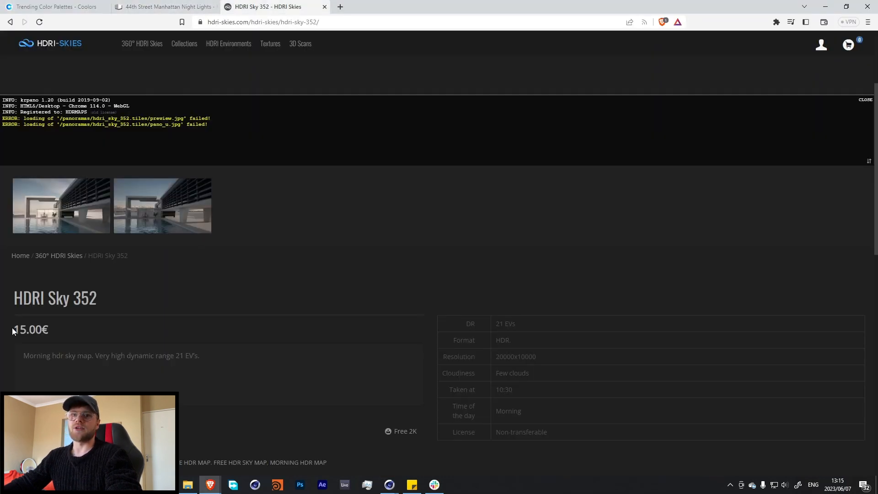
scroll(101, 289, "down", 3)
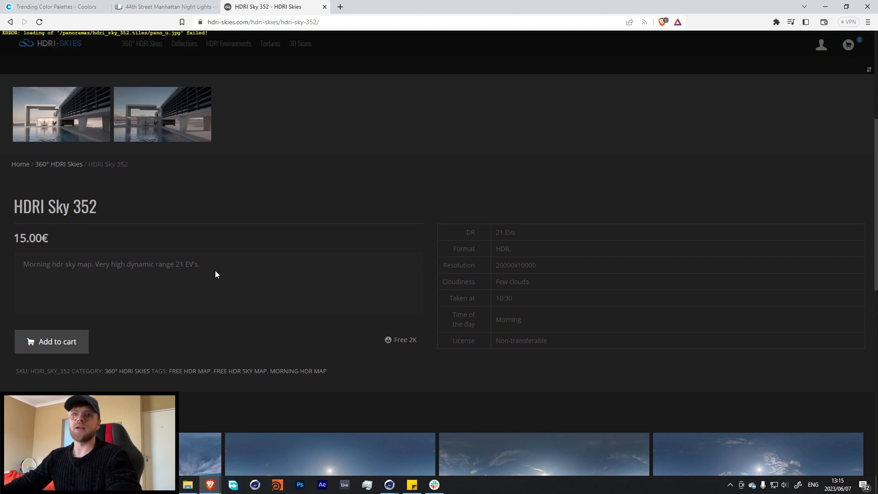
scroll(213, 279, "down", 3)
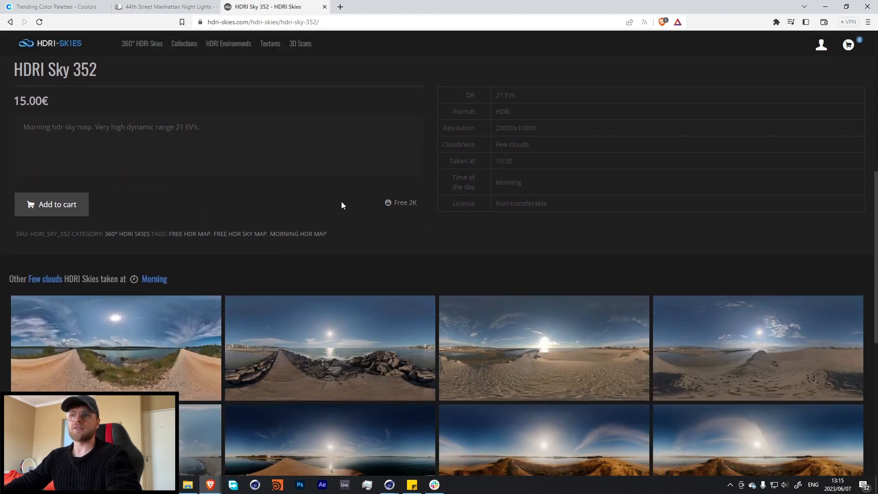
scroll(14, 145, "up", 3)
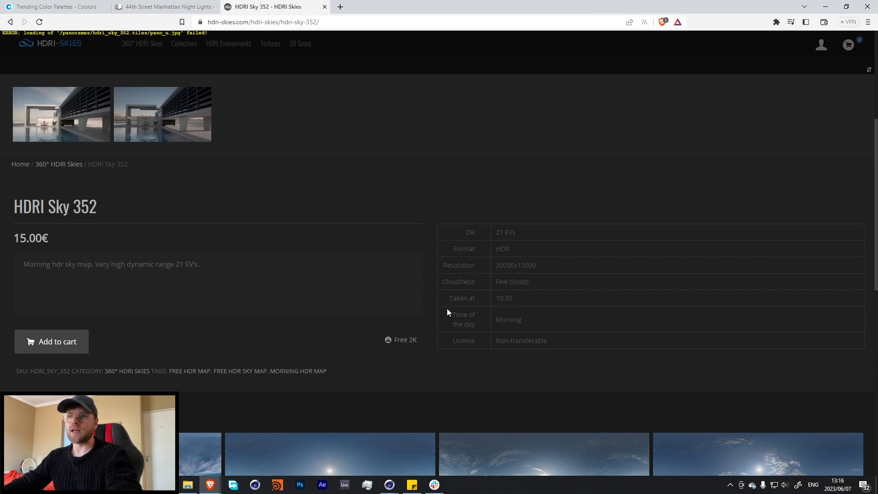
Review the 44th Street Manhattan Night Lights HDR image page on RenderHub and the vendor's related images.
left_click(186, 10)
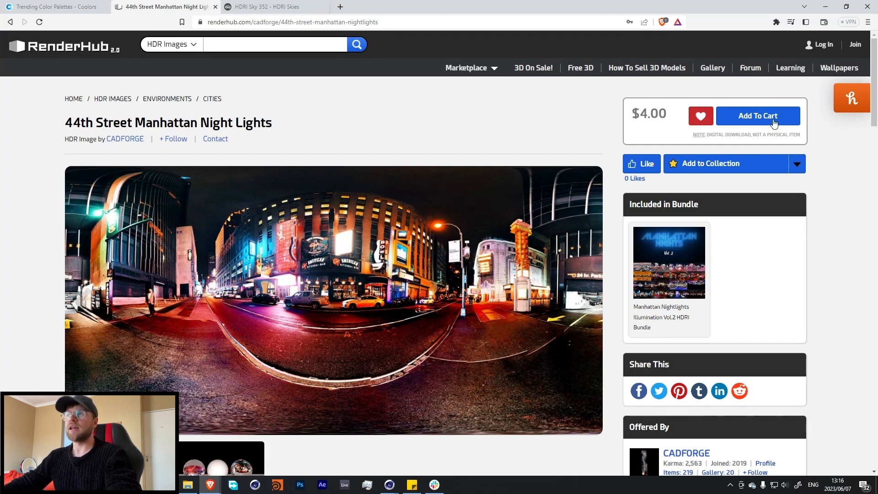
scroll(580, 142, "down", 5)
scroll(297, 319, "down", 5)
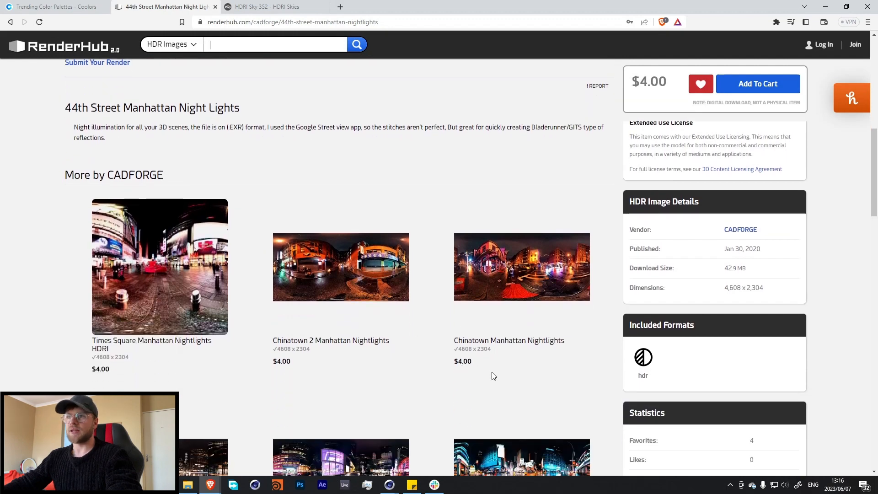
scroll(491, 375, "up", 10)
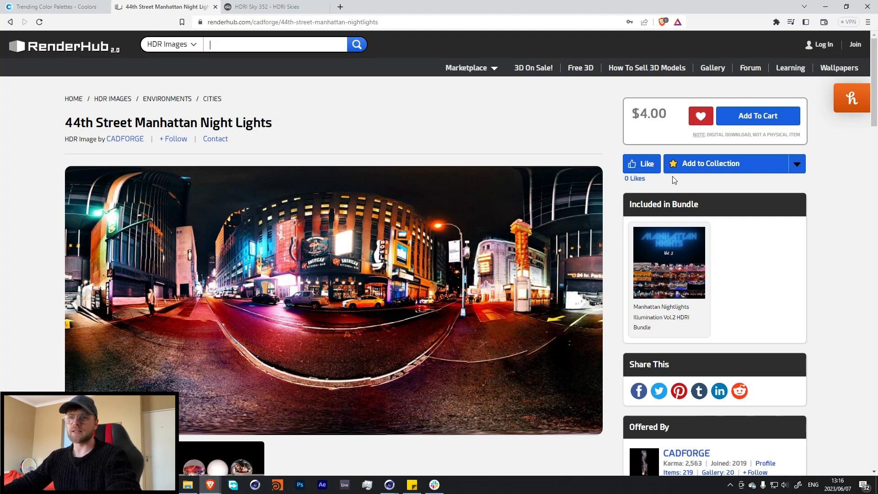
Switch back to Cinema 4D and add a Redshift dome light to the scene.
key("alt+Tab")
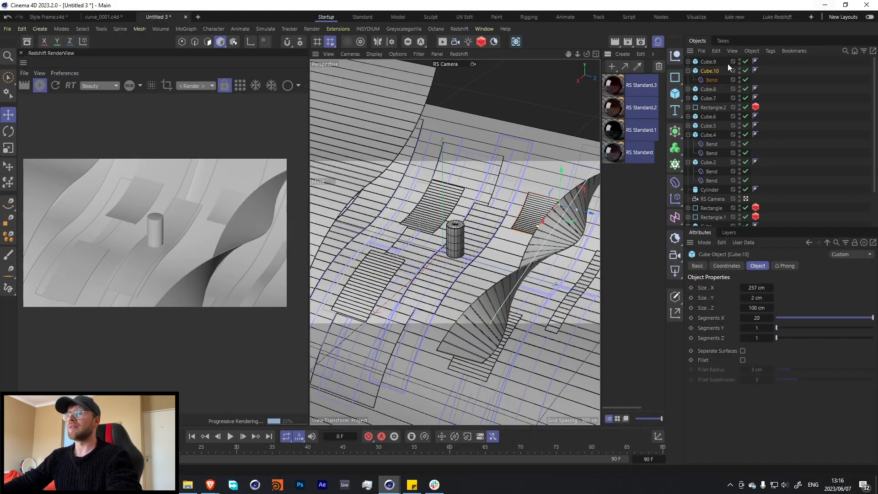
left_click(459, 29)
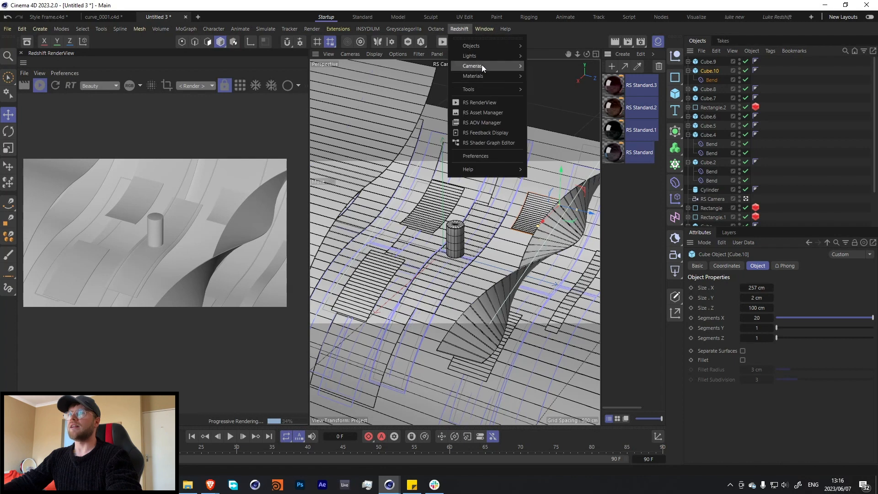
mouse_move(499, 56)
left_click(548, 102)
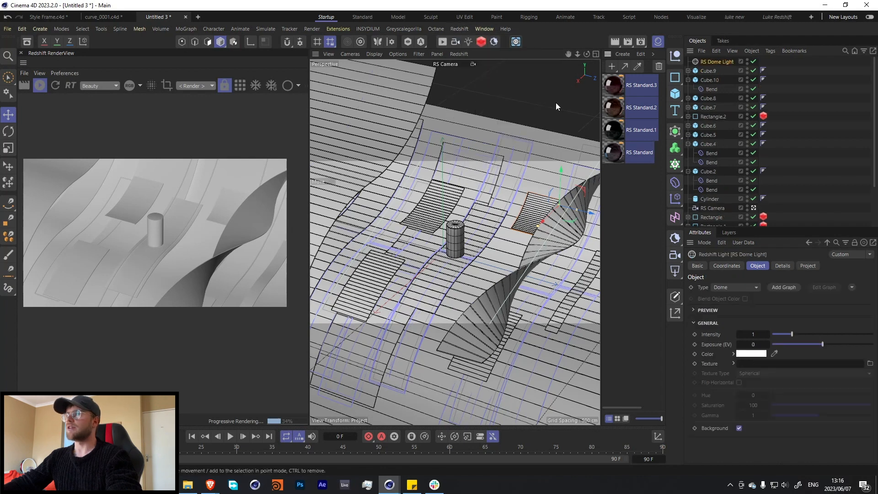
Collapse the expanded slab hierarchies and gather the three rectangle splines directly below the dome light in the object list.
left_click(689, 80)
left_click(689, 135)
left_click(689, 144)
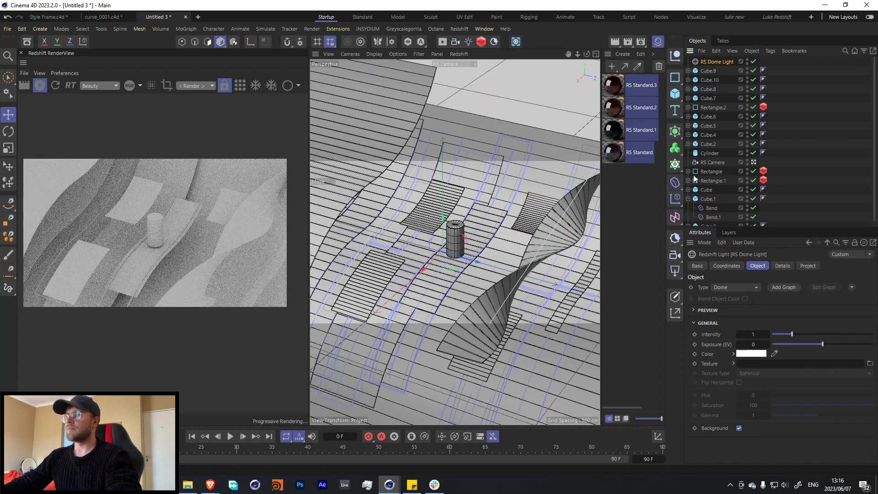
left_click(688, 198)
left_click(707, 171)
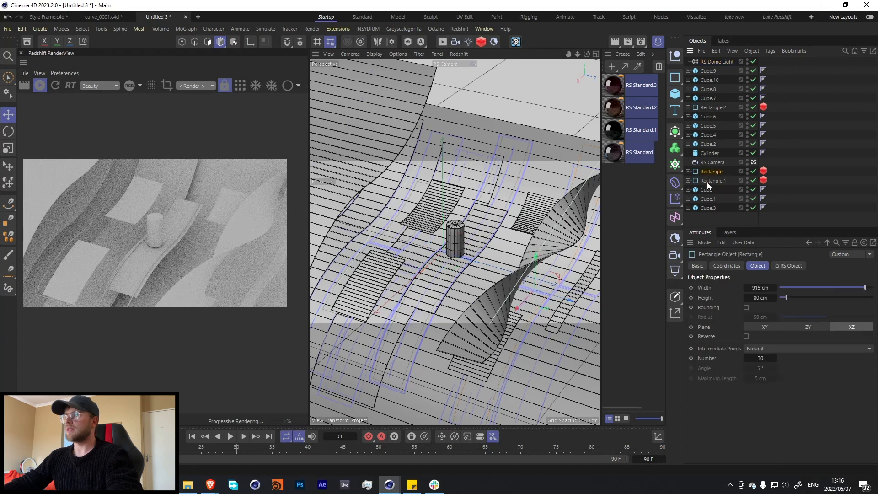
left_click(707, 181, "shift")
left_click_drag(707, 180, 700, 133)
left_click_drag(702, 102, 707, 67)
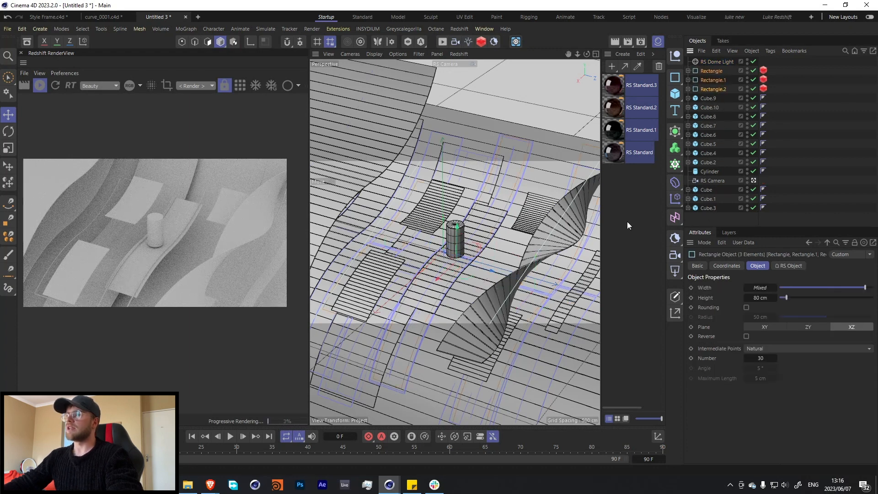
Move the large base slab to the end of the object list and the RS Camera to its beginning.
left_click(541, 154)
left_click_drag(715, 220, 714, 218)
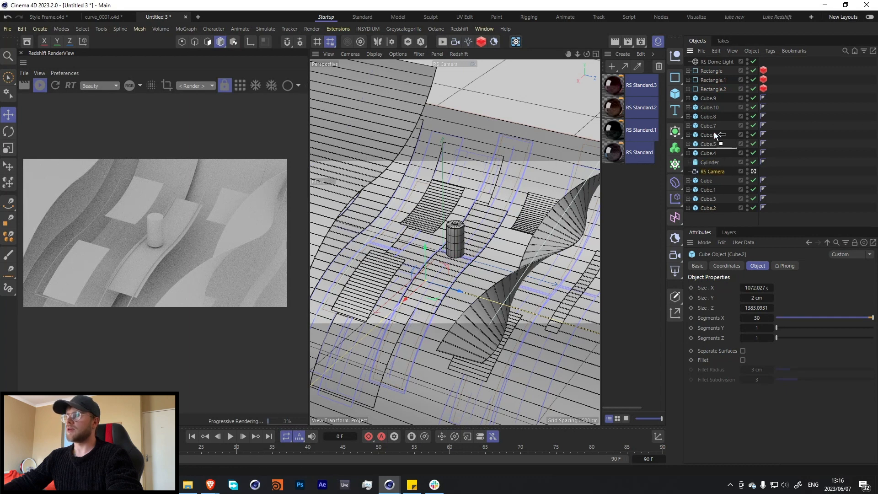
left_click_drag(717, 135, 715, 59)
Load 352-free-hdri-skies-com.hdr as the dome light's texture and set the light's heading rotation to -56°.
left_click(709, 72)
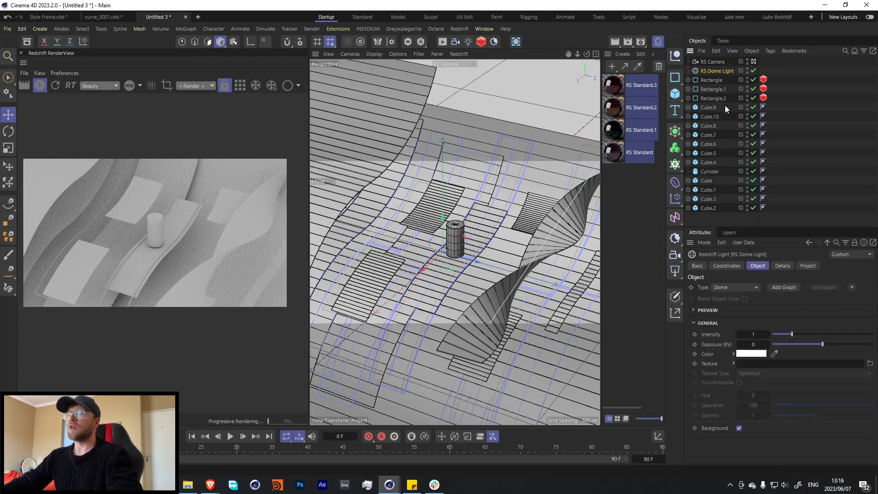
left_click(870, 363)
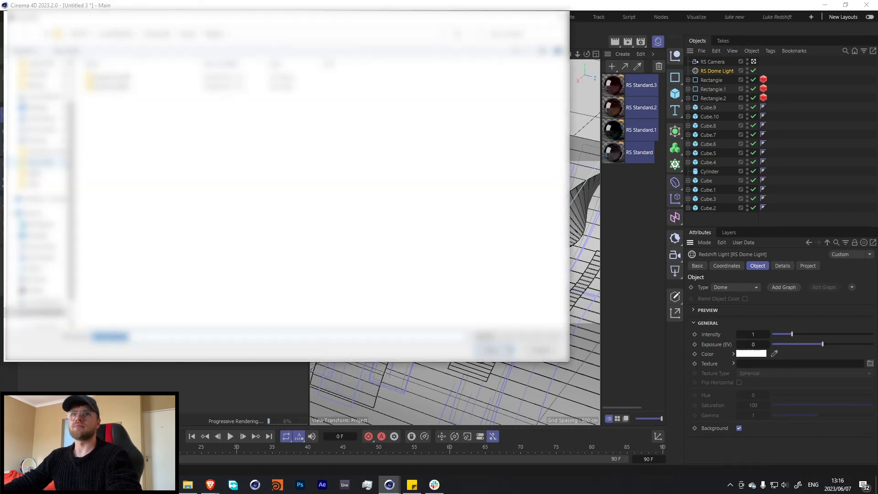
left_click(42, 184)
scroll(478, 220, "down", 3)
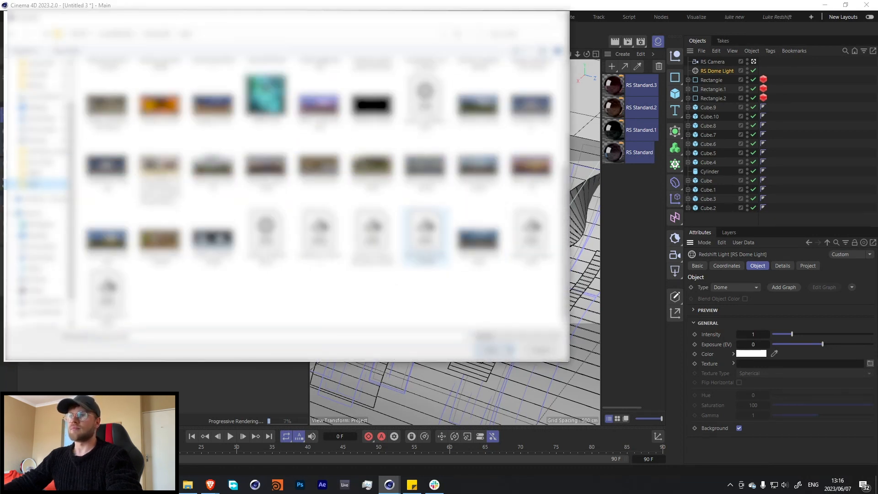
scroll(478, 220, "up", 3)
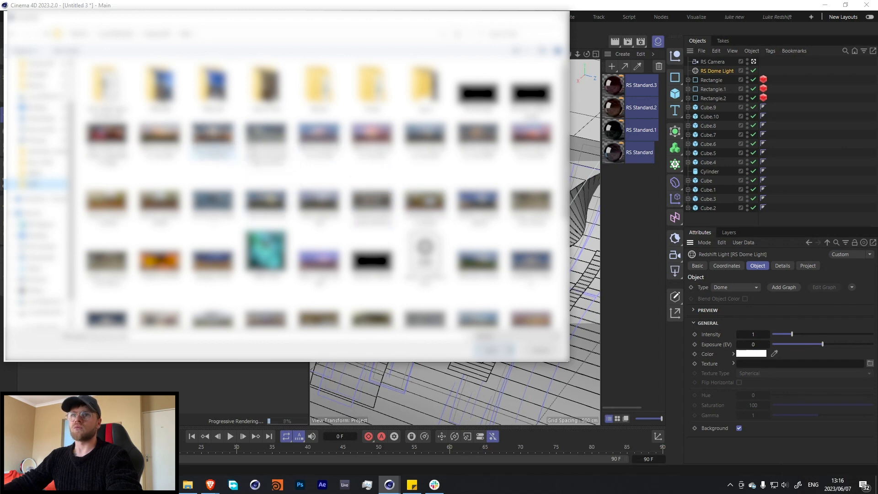
left_click(213, 137)
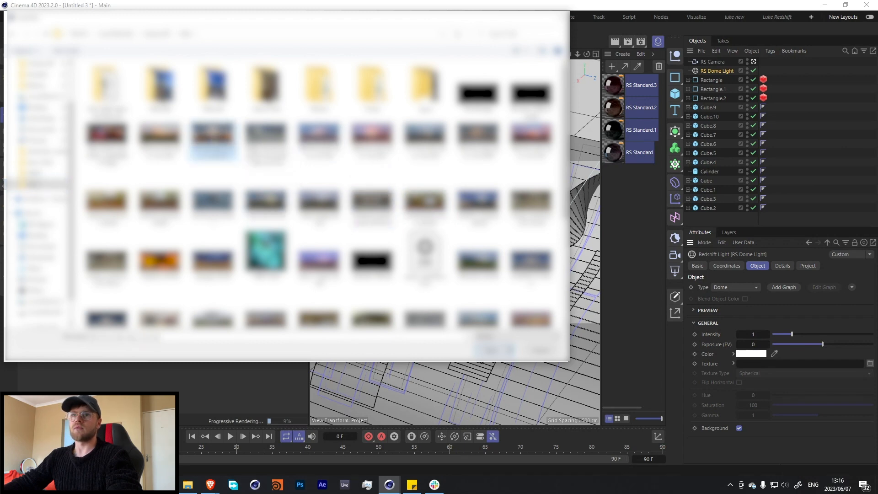
double_click(213, 137)
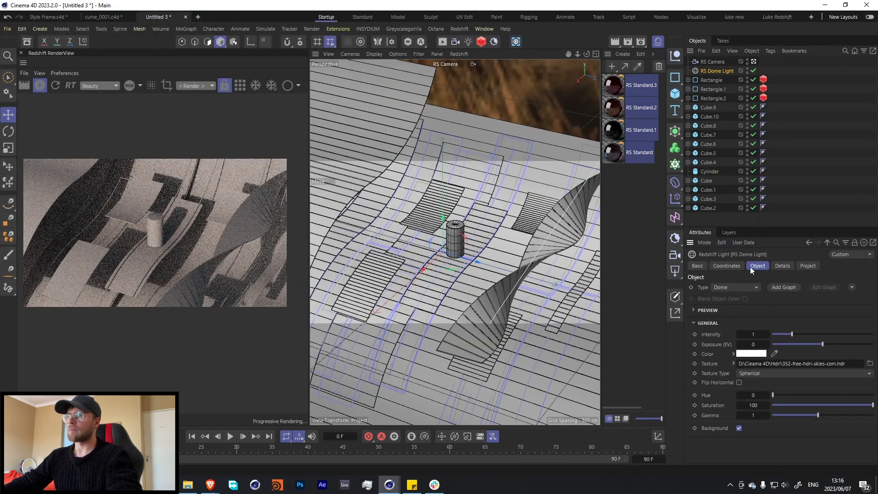
left_click(729, 266)
left_click_drag(787, 300, 792, 305)
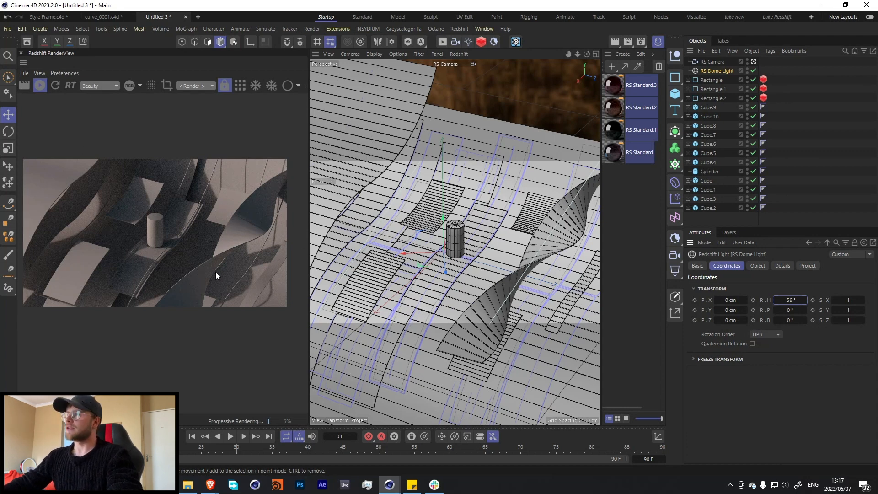
Set the twisted slab's X segments to 60 and clear the material selection.
left_click(561, 218)
left_click(757, 266)
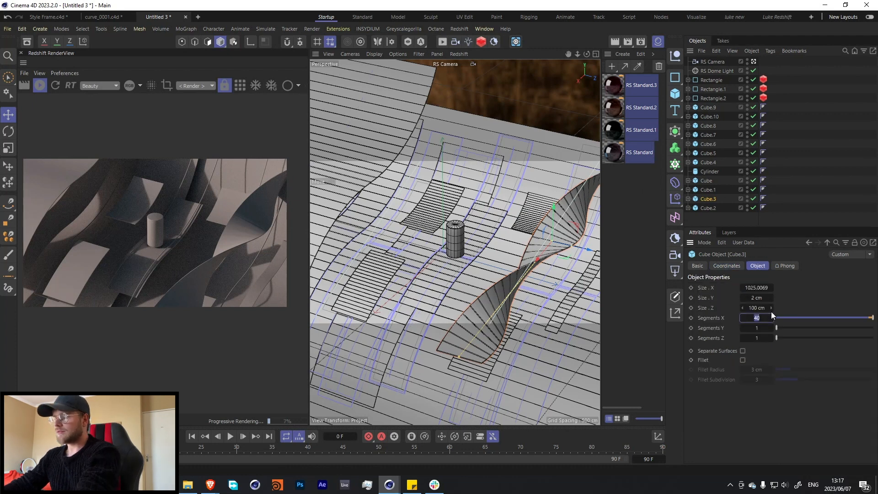
type("60")
key("Return")
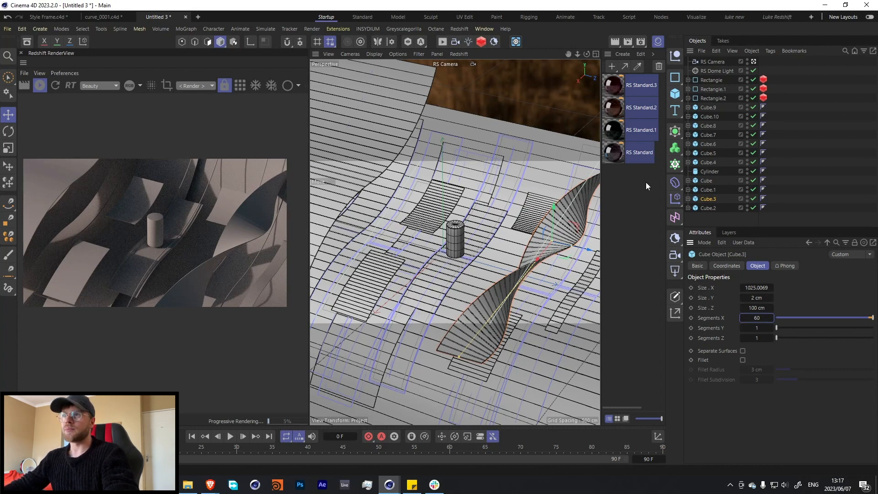
left_click(625, 182)
Switch to the Brave browser and look through the trending color palettes on Coolors.
left_click(210, 485)
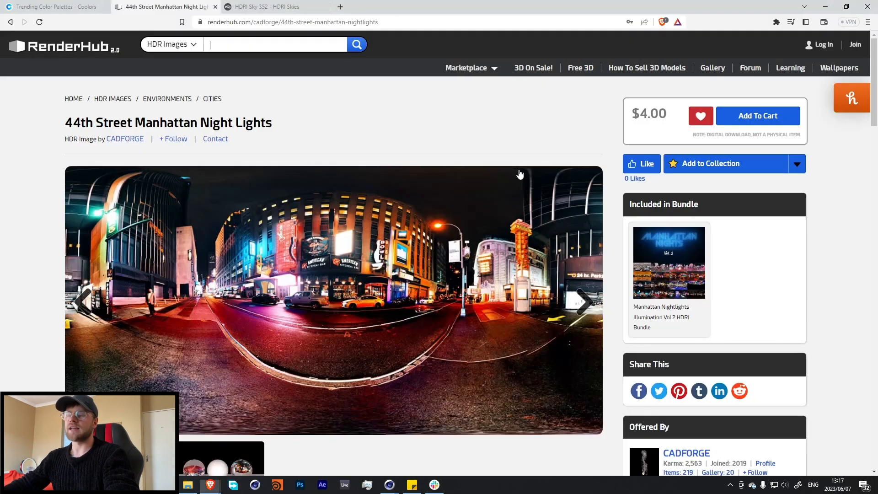
left_click(59, 7)
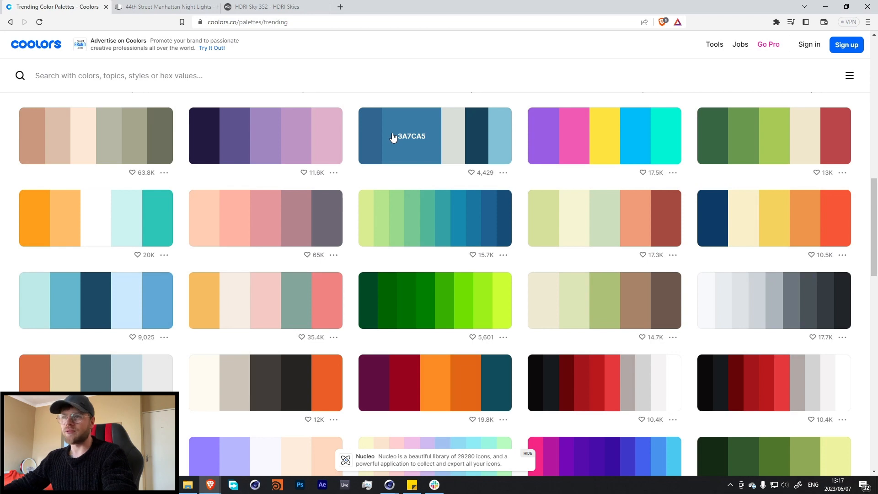
scroll(526, 244, "up", 10)
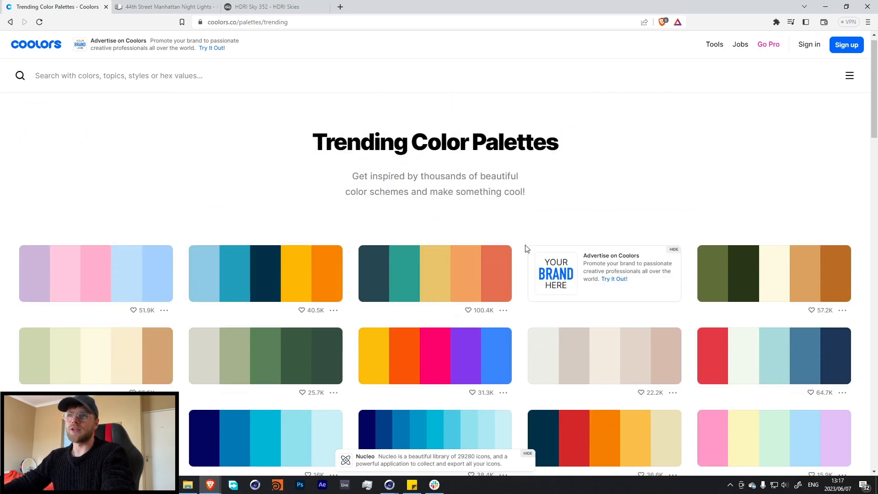
scroll(524, 249, "down", 15)
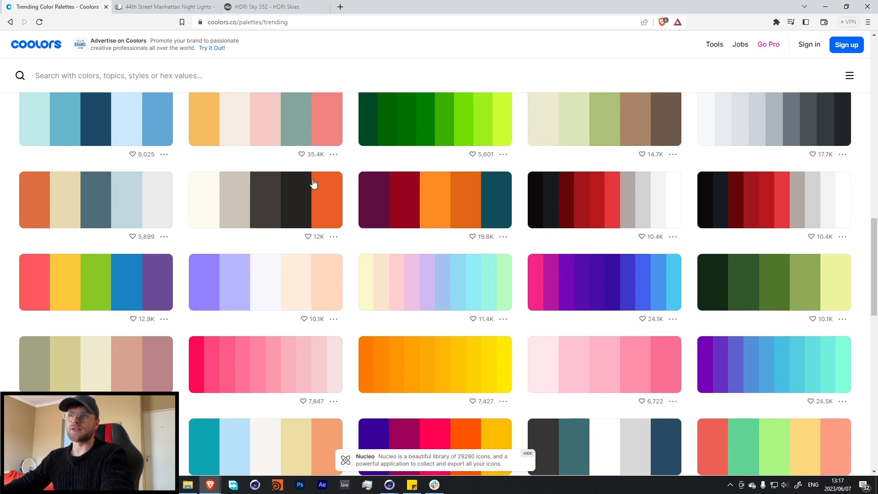
scroll(505, 224, "up", 2)
Copy the green 38b000 from the all-green Coolors palette and paste its hex code into the address bar without searching.
left_click(450, 214)
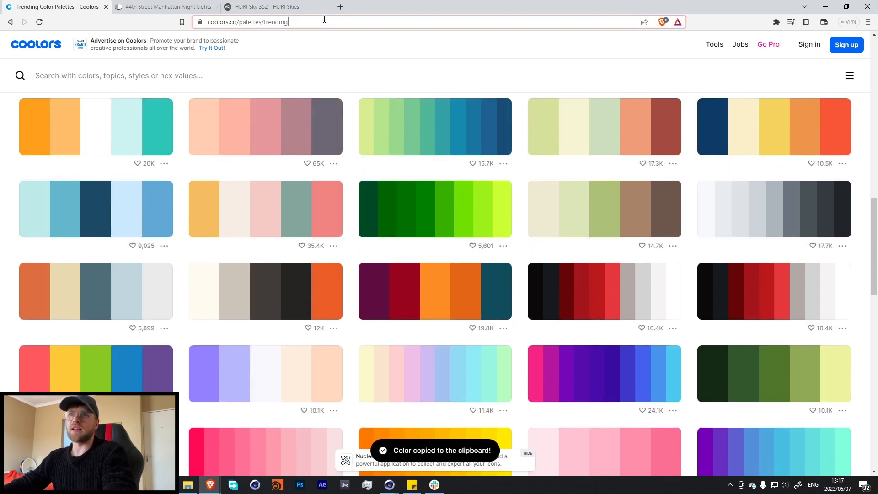
left_click(275, 23)
key("ctrl+v")
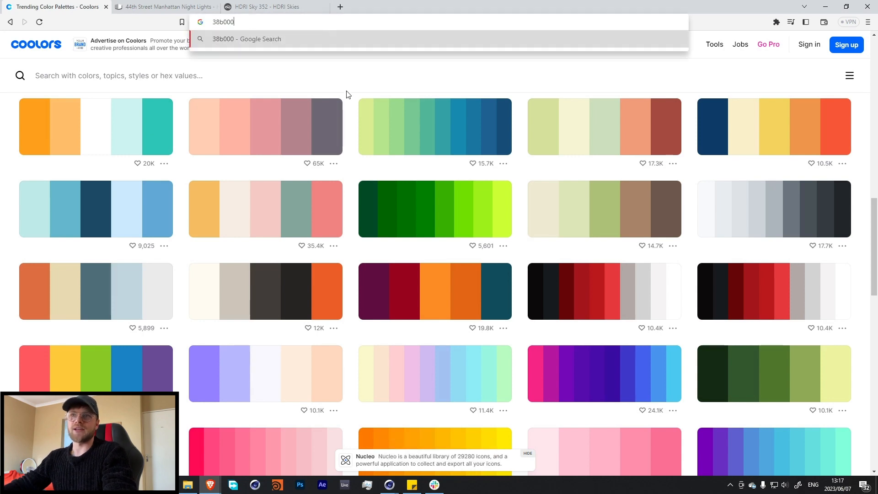
left_click(345, 91)
Switch back to Cinema 4D, open RS Standard.3 in the Node Editor and examine its Ramp node, moving the window clear of the materials.
key("alt+Tab")
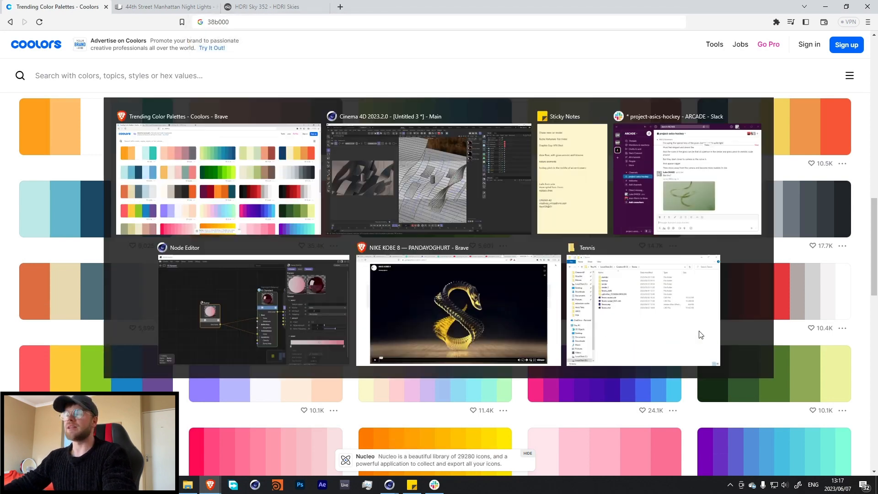
left_click(608, 86)
double_click(608, 85)
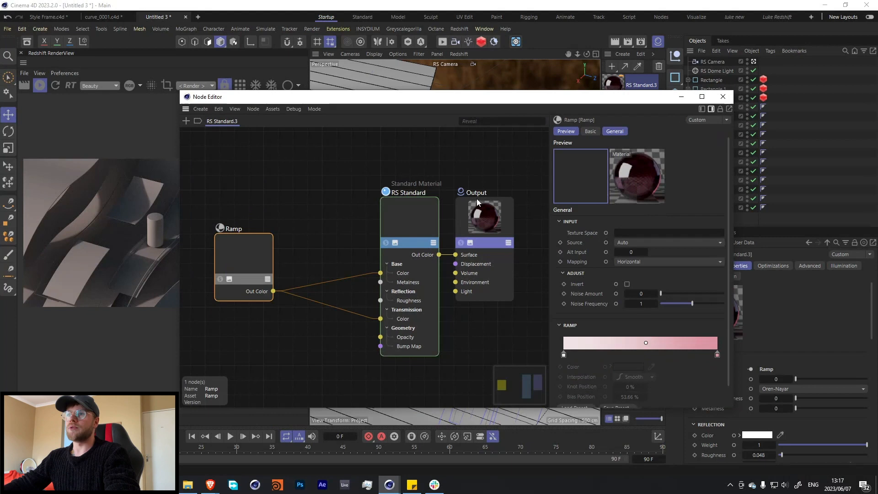
left_click(259, 261)
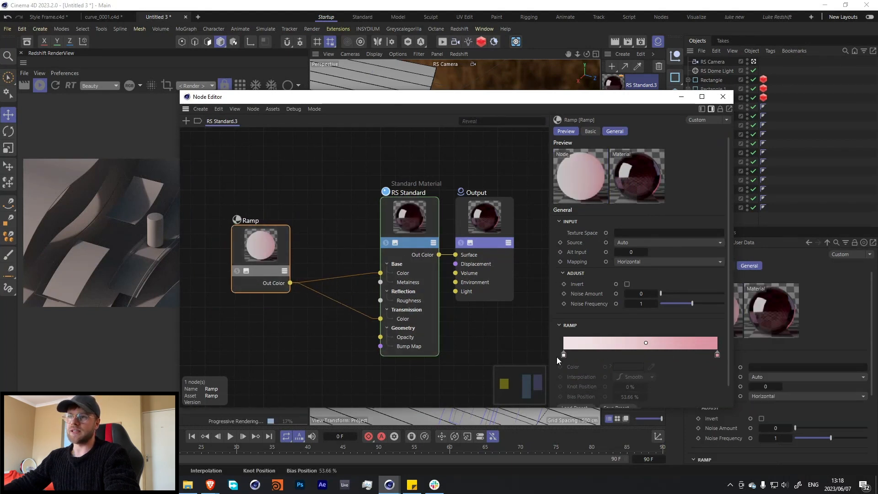
left_click_drag(626, 102, 442, 84)
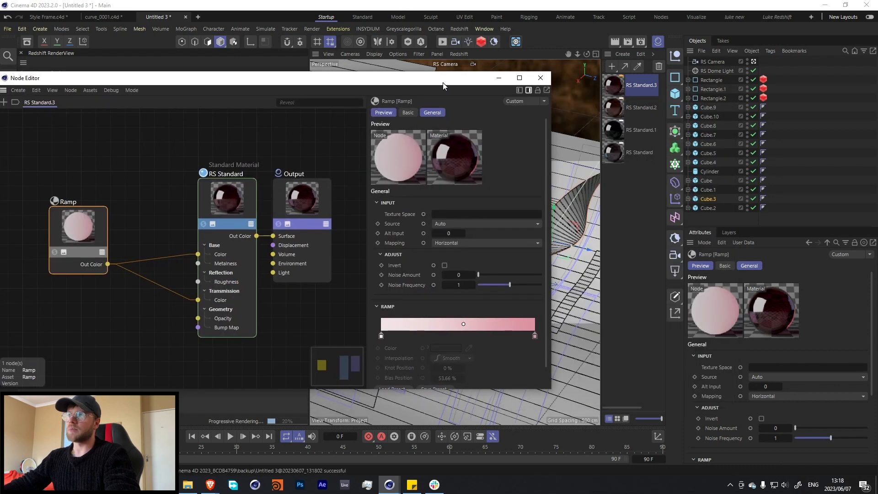
Examine the Ramp node gradients of the RS Standard.2, RS Standard.1 and RS Standard materials in the Node Editor.
left_click(616, 113)
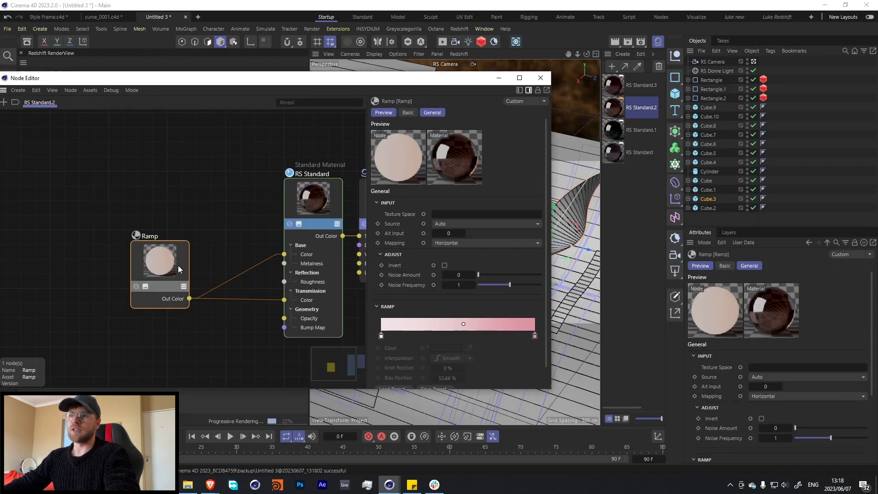
left_click_drag(173, 275, 173, 247)
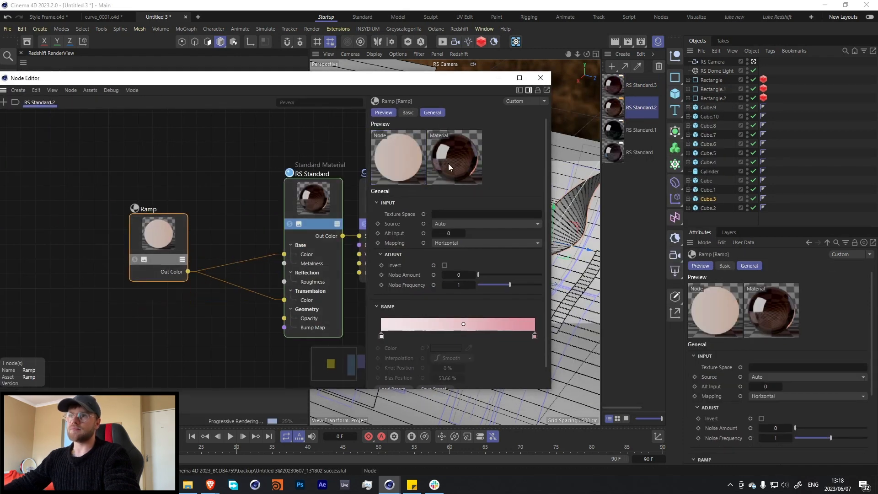
left_click_drag(63, 187, 193, 284)
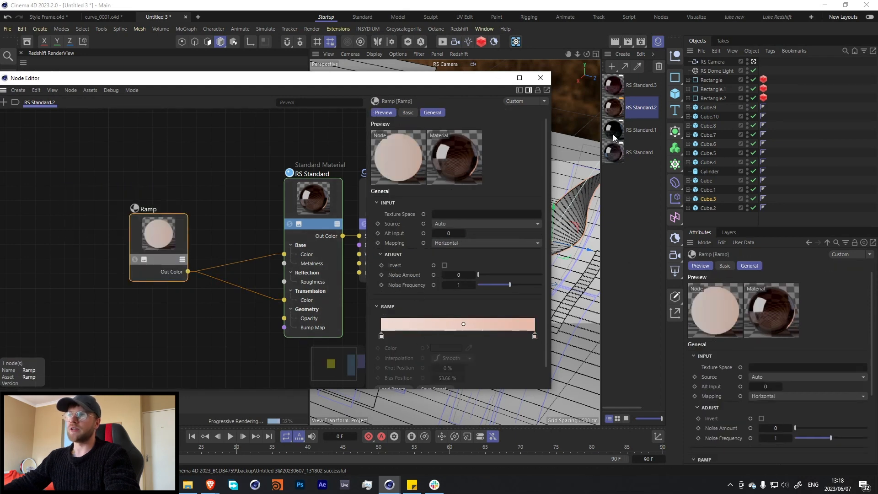
left_click(639, 130)
left_click_drag(87, 220, 230, 336)
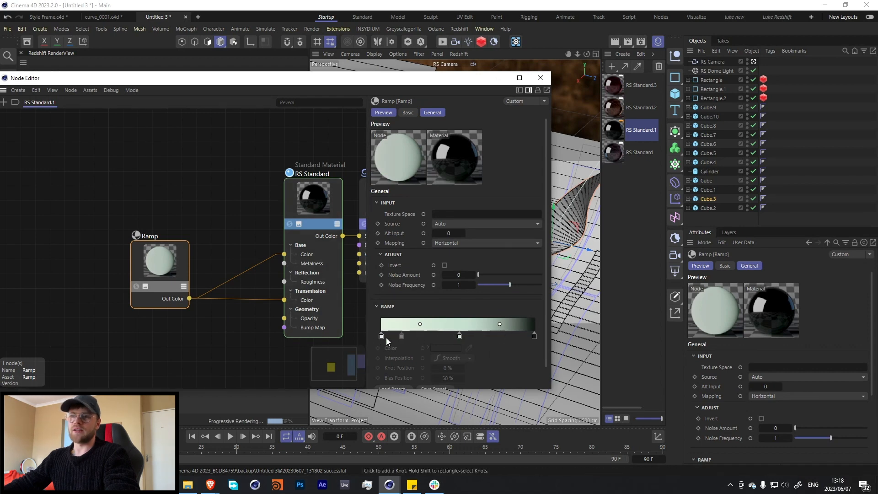
left_click(639, 153)
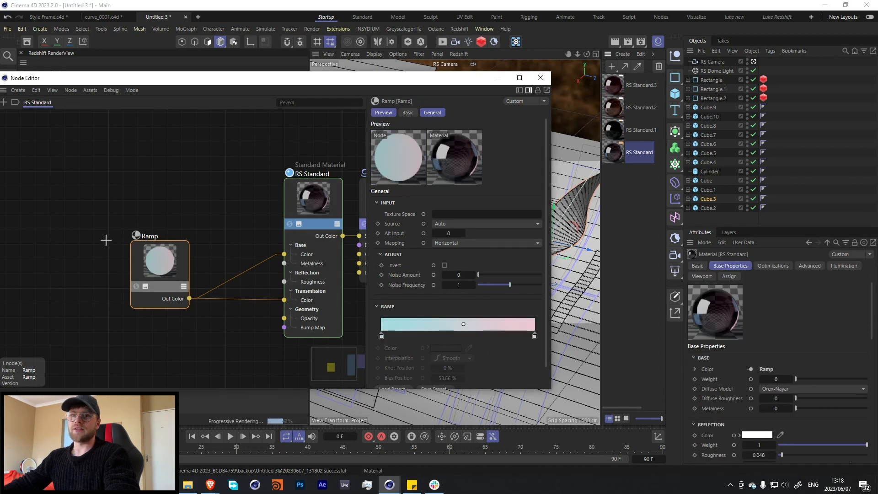
left_click_drag(105, 240, 240, 350)
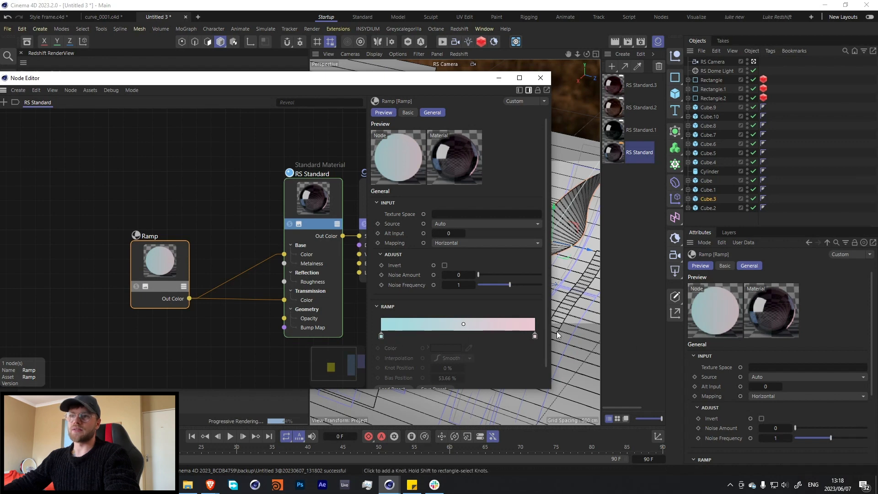
Go back through the materials to RS Standard.3 and display its Ramp node's gradient again.
left_click(612, 130)
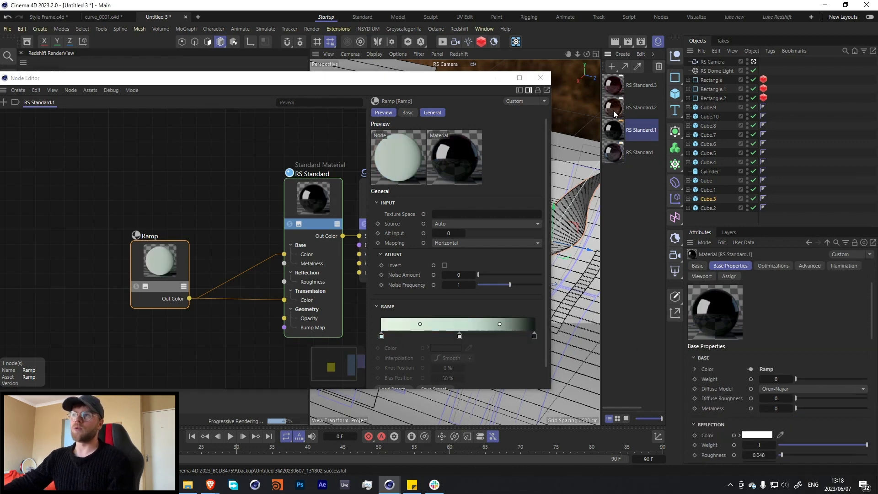
left_click(613, 111)
left_click(615, 86)
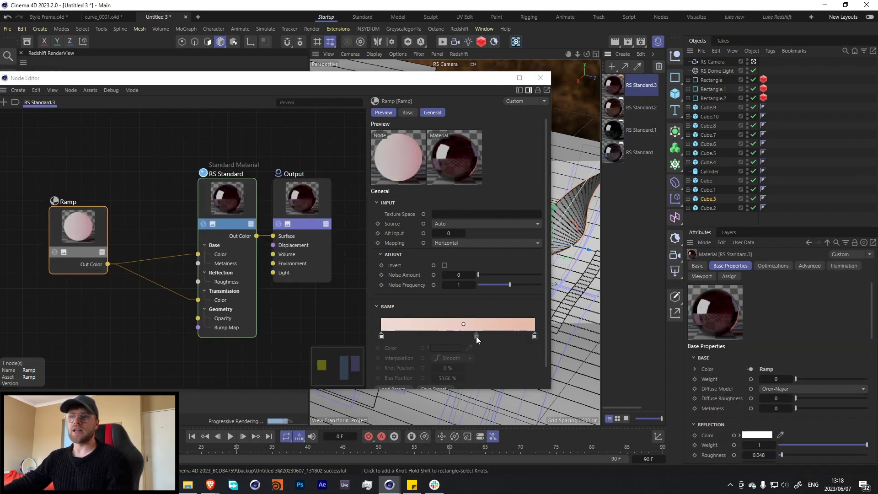
left_click_drag(21, 191, 137, 288)
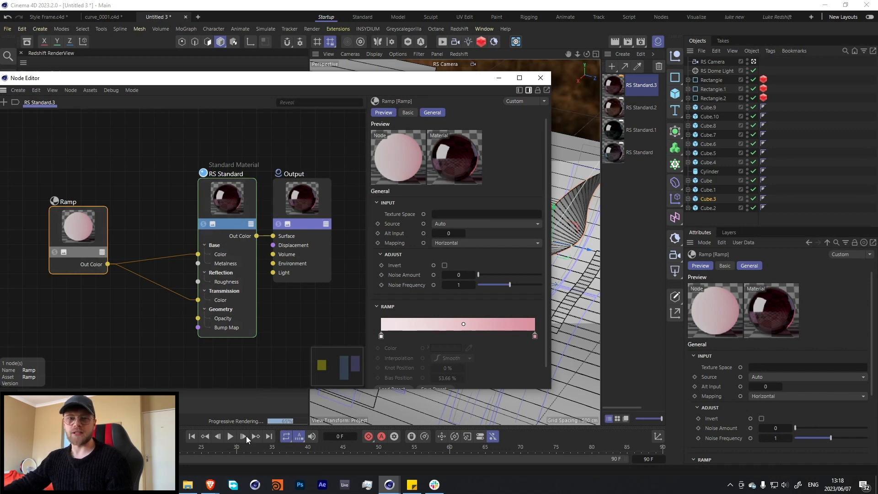
View the color settings of the first knot in RS Standard.3's ramp, dismiss them and close the Node Editor.
mouse_move(210, 485)
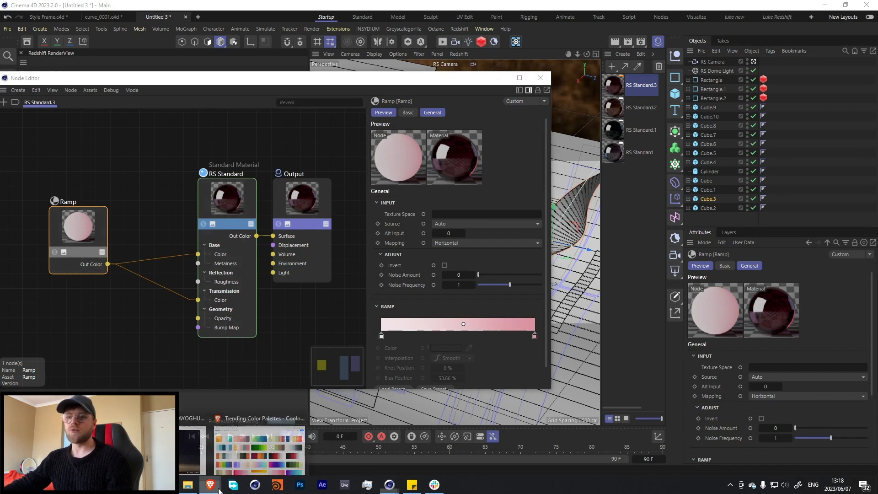
left_click(241, 463)
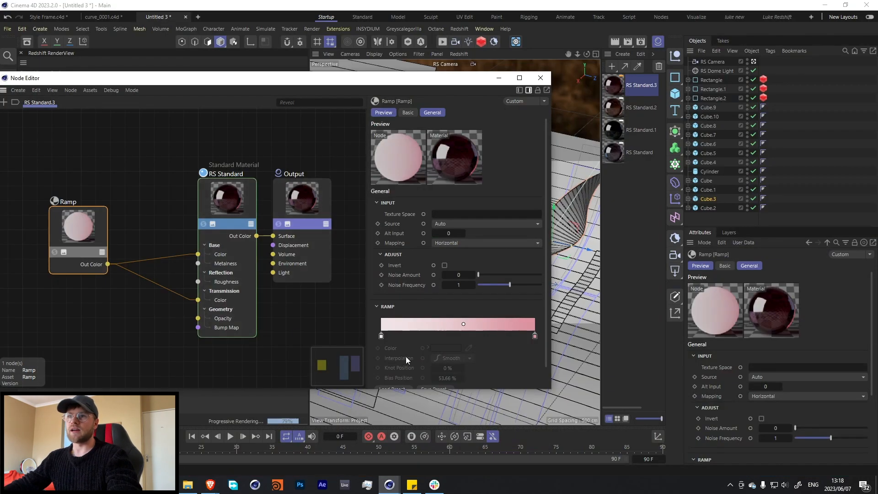
double_click(382, 337)
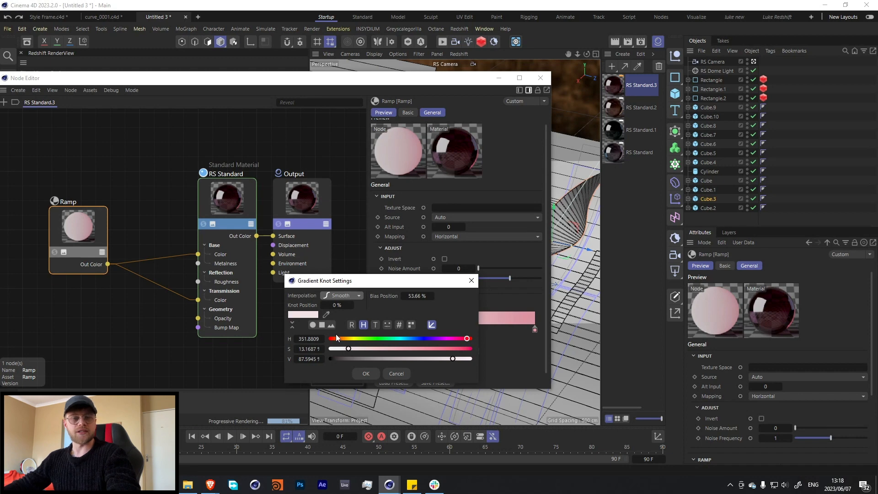
left_click(471, 280)
left_click(541, 78)
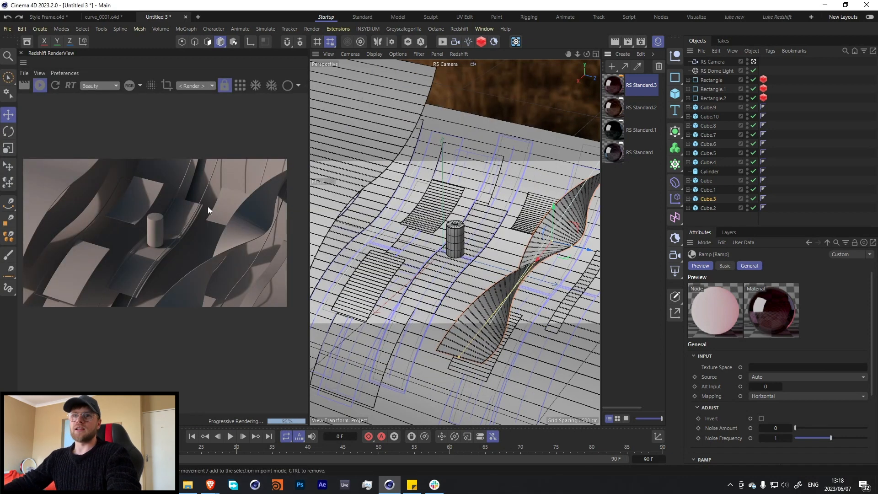
Reopen RS Standard.3 in the Node Editor, examine its standard material node's base and reflection properties, and put the window away.
left_click_drag(615, 84, 630, 98)
double_click(613, 84)
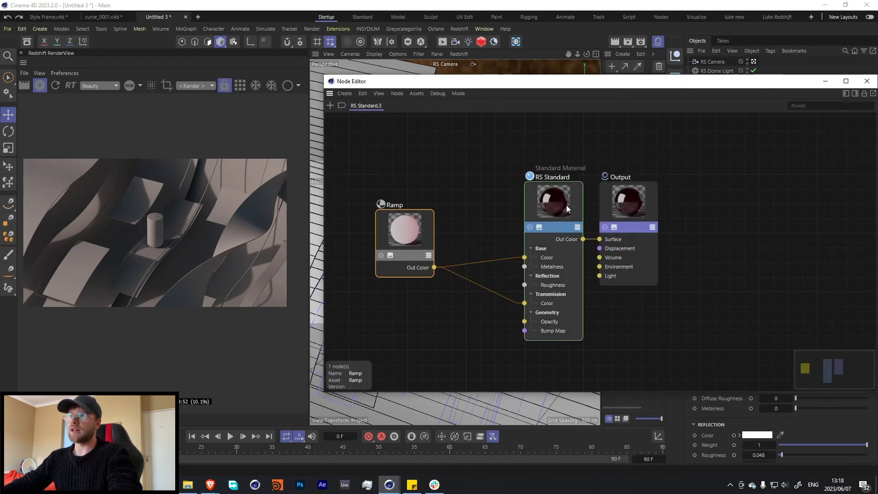
left_click(566, 208)
left_click(854, 94)
left_click_drag(819, 83, 753, 85)
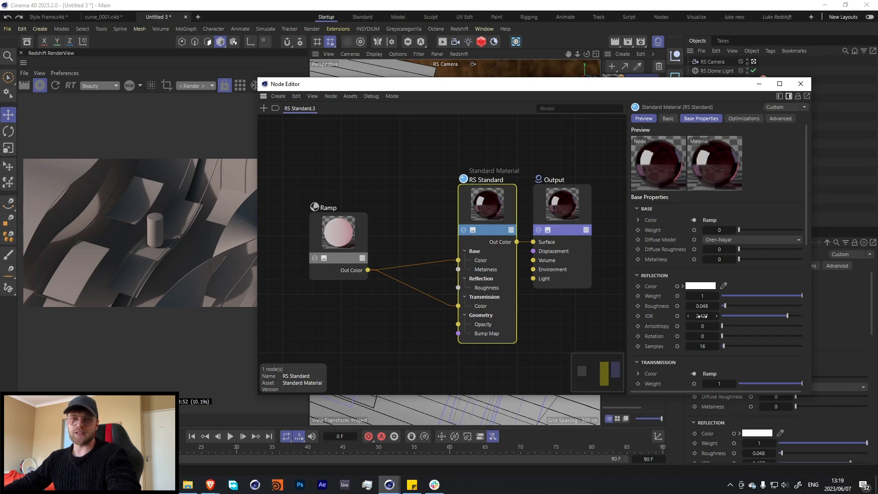
left_click(765, 83)
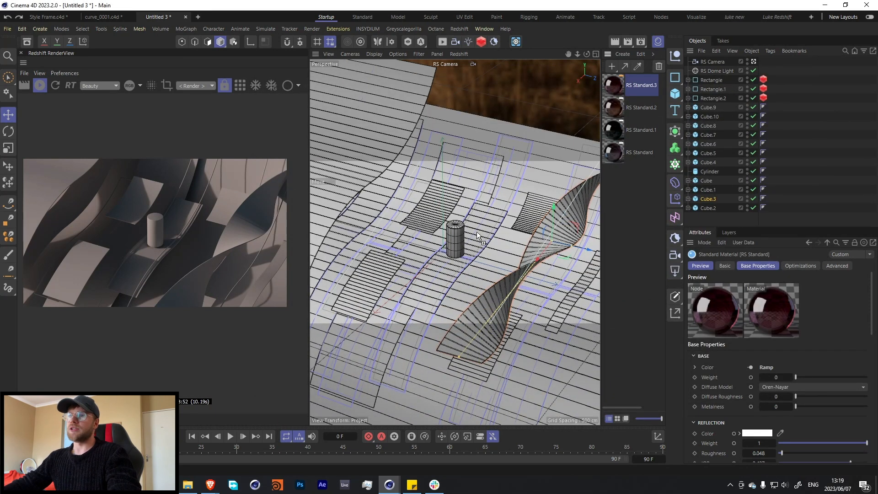
Apply the RS Standard.3 material to the S-curved slab behind the cylinder and to the large S-curved slab in the background.
left_click_drag(476, 231, 477, 228)
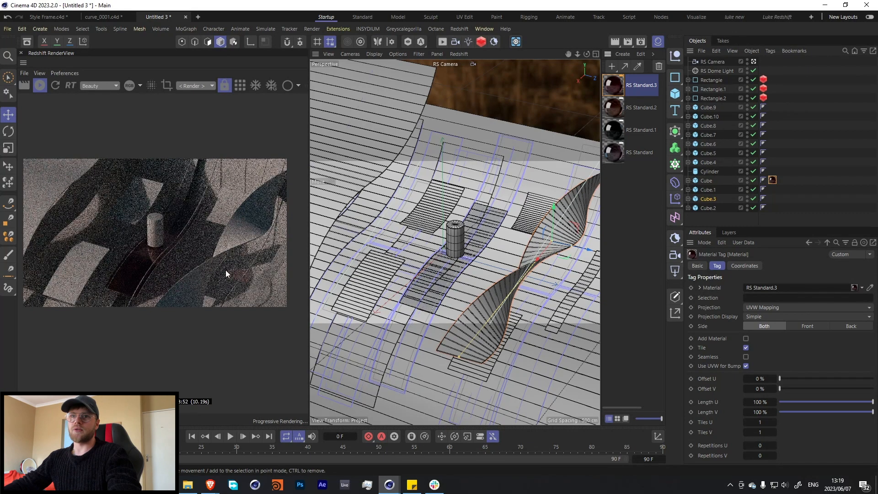
left_click_drag(430, 151, 347, 170)
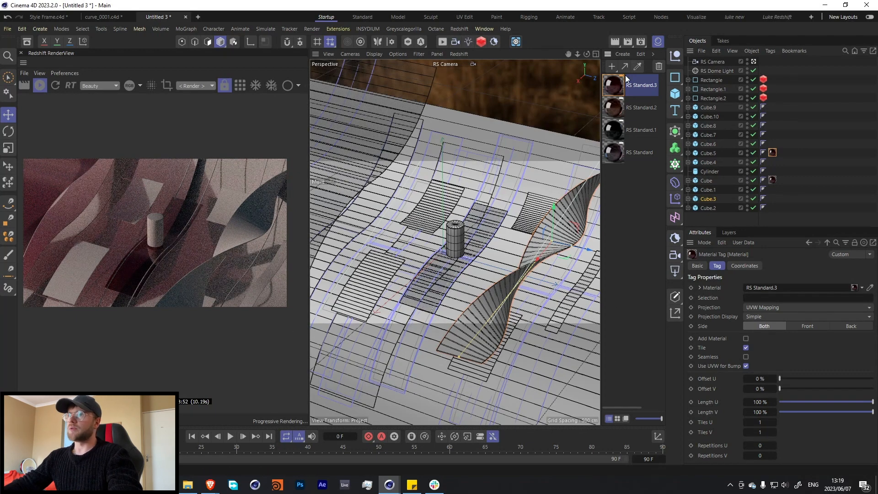
Set the reflection IOR of the RS Standard.3 material to 1.4 and move the Node Editor off the render preview.
double_click(614, 86)
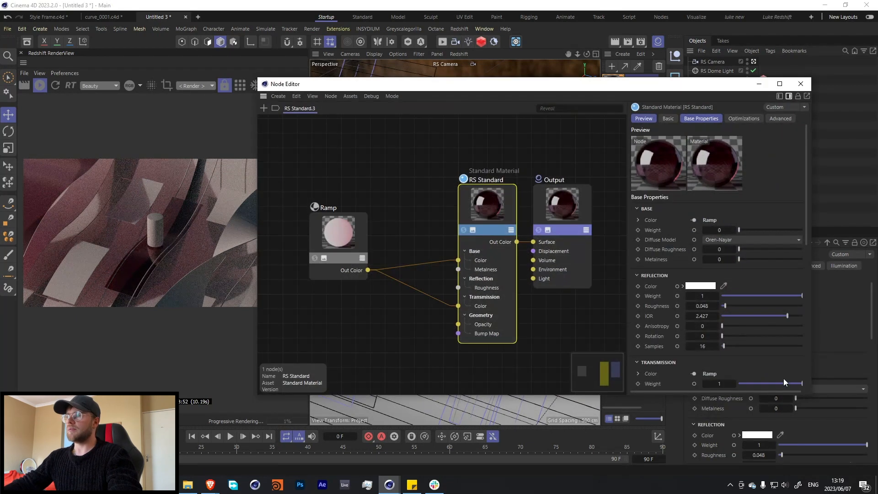
left_click_drag(788, 317, 772, 317)
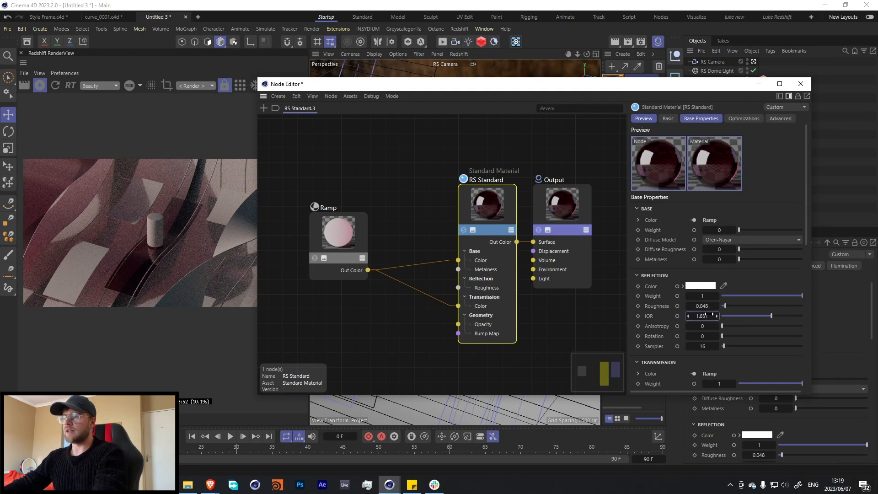
double_click(710, 316)
type("1")
key("Return")
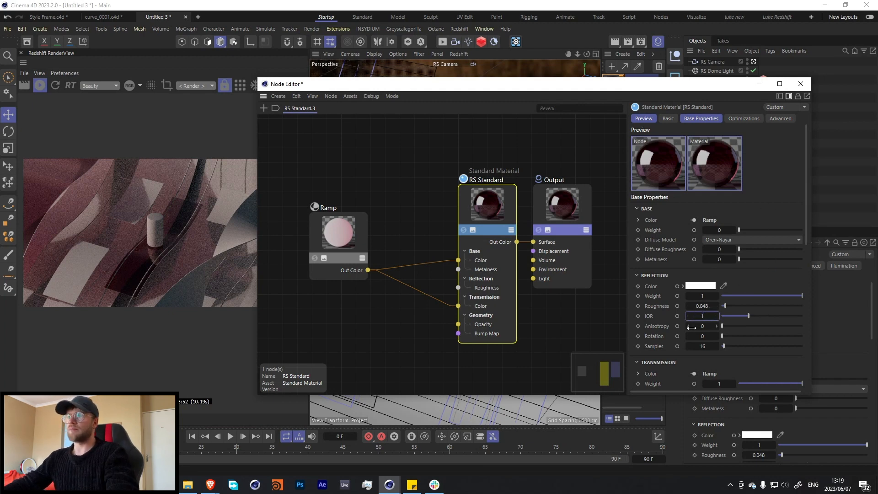
double_click(700, 315)
type("1.4")
key("Return")
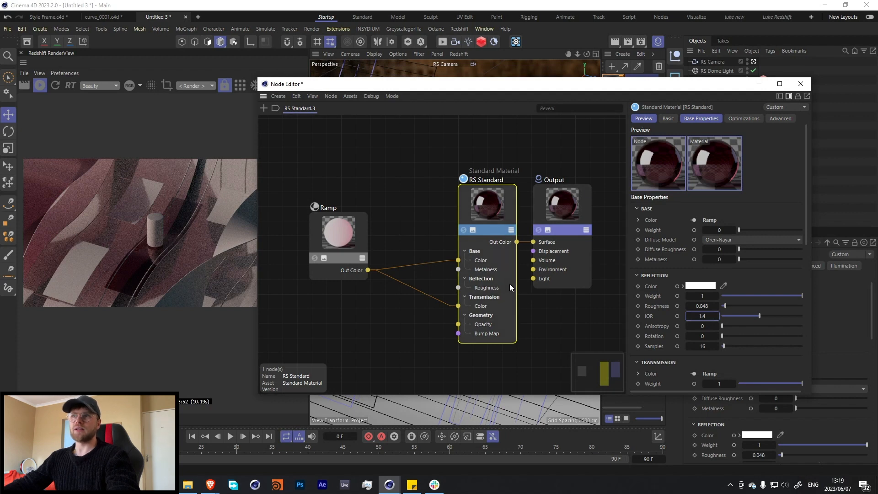
left_click_drag(496, 84, 517, 83)
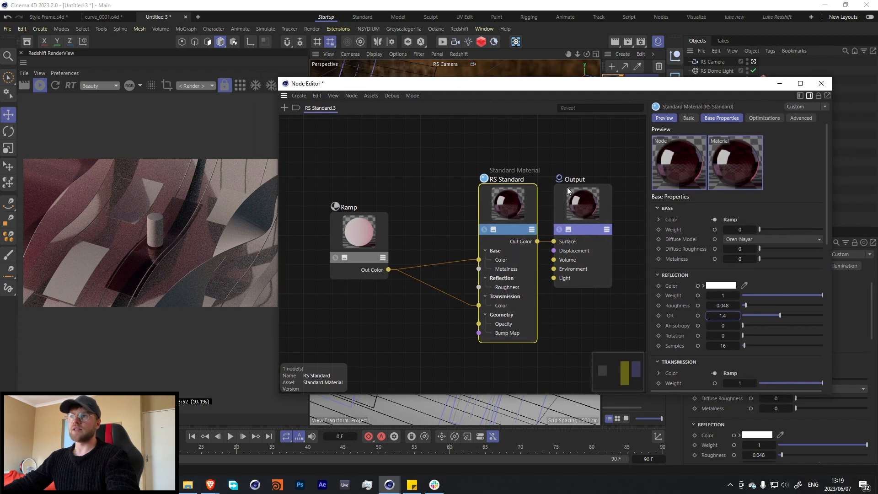
Undo the last node move and reflection IOR change in RS Standard.3, and close the Node Editor.
mouse_move(501, 212)
left_mouse_down()
mouse_move(493, 193)
mouse_move(487, 201)
left_mouse_up()
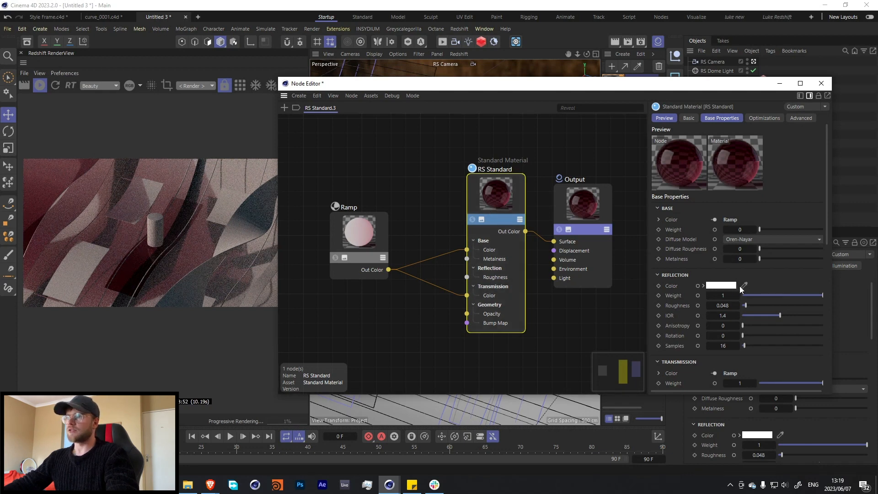
key("ctrl+z")
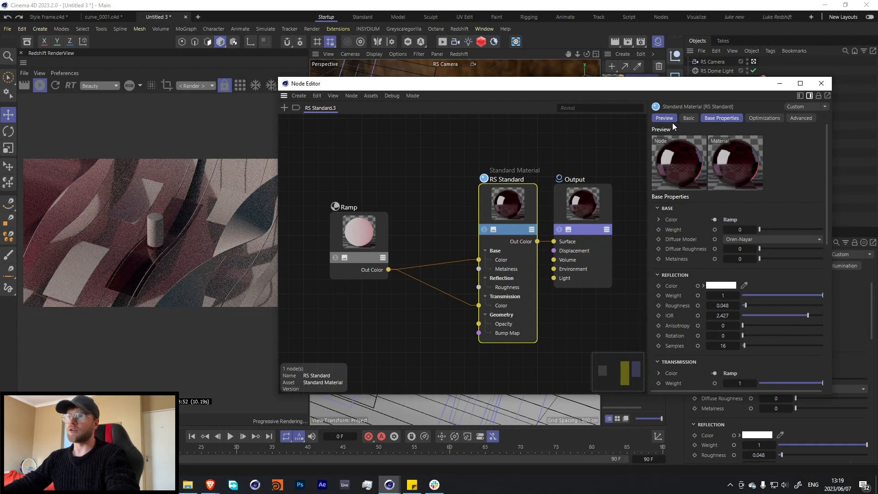
left_click(822, 83)
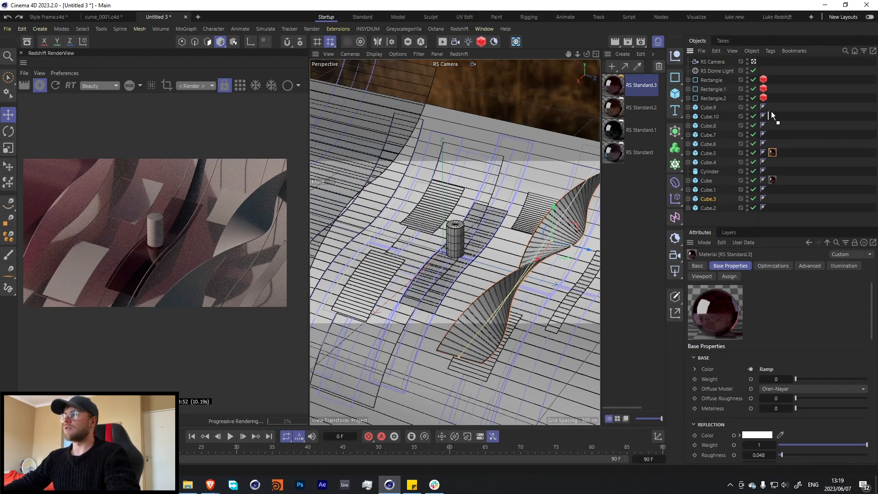
Move Cube.5's material tag to Cube.9, and apply RS Standard.2 to Cube.10, RS Standard.1 to Cube.8 and RS Standard to Cube.7.
left_click_drag(771, 112, 771, 107)
left_click_drag(616, 110, 708, 117)
left_click_drag(620, 126, 709, 128)
left_click_drag(613, 154, 708, 135)
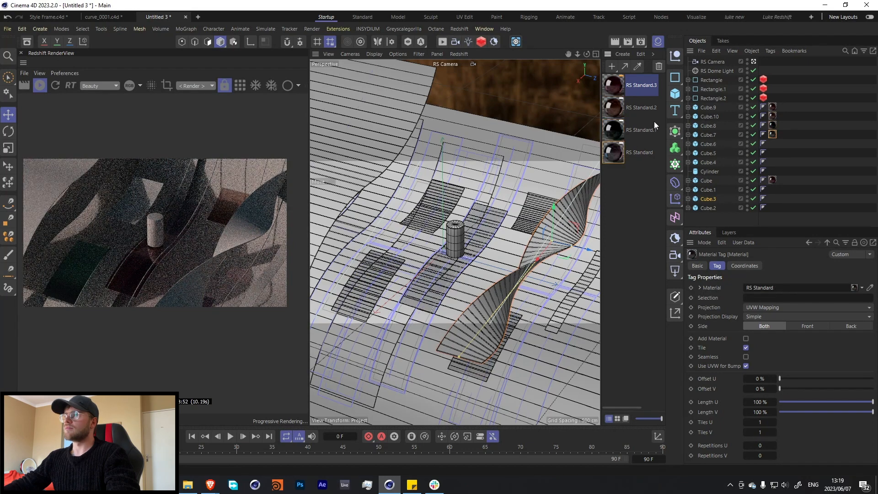
Apply RS Standard.1 to Cube.4, RS Standard to the cylinder and Cube.2, and other RS Standard materials to Cube.6, Cube.5, Cube.1 and Cube.3.
left_click_drag(613, 85, 710, 156)
left_click_drag(614, 130, 712, 163)
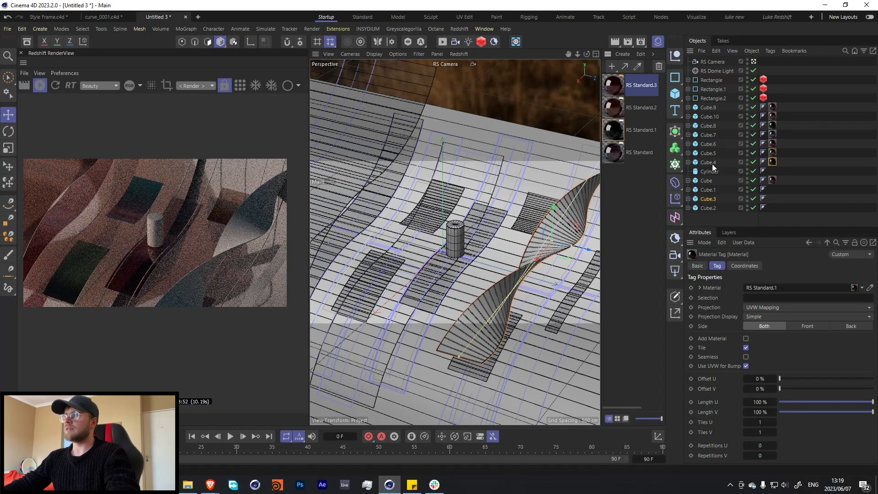
left_click_drag(613, 153, 709, 171)
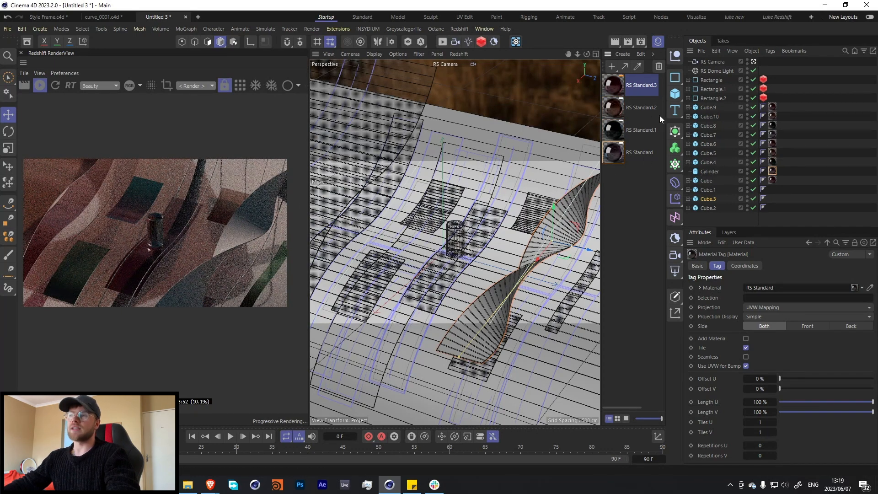
left_click_drag(704, 190, 704, 200)
left_click_drag(610, 146, 710, 208)
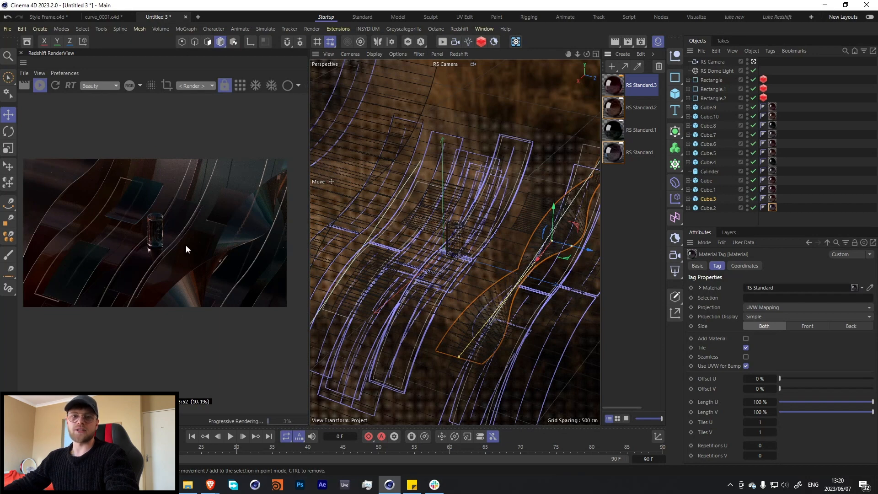
Examine the base, reflection and transmission properties of RS Standard.3 in the Node Editor, and close it.
double_click(617, 91)
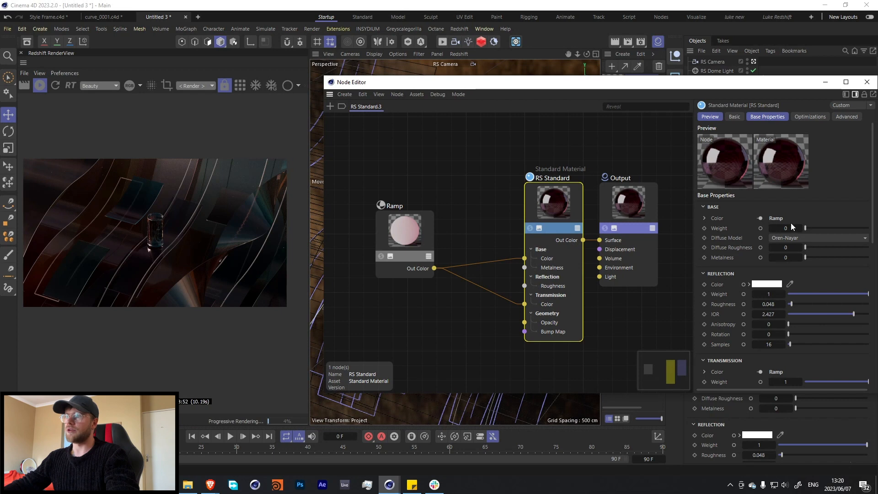
scroll(715, 229, "down", 4)
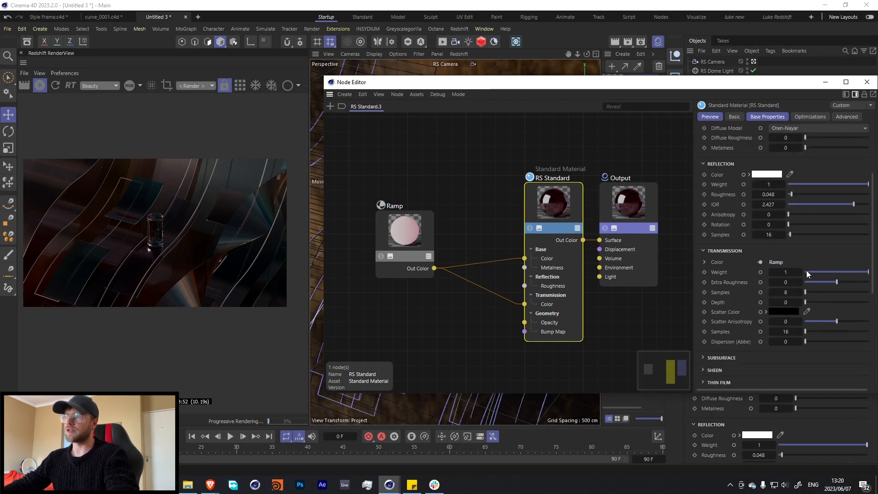
left_click(867, 82)
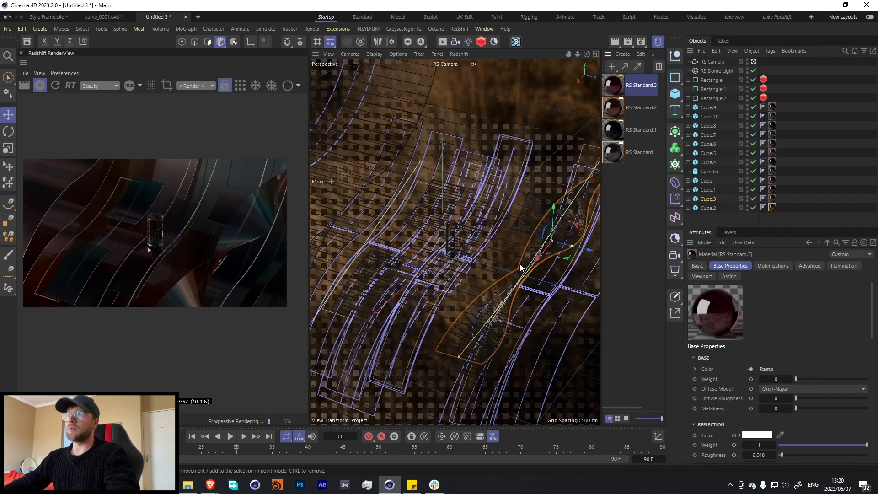
Add a plane to the scene and enlarge it to about 2064 cm wide and 3055 cm high.
key("F5")
left_click(675, 94)
left_click(700, 122)
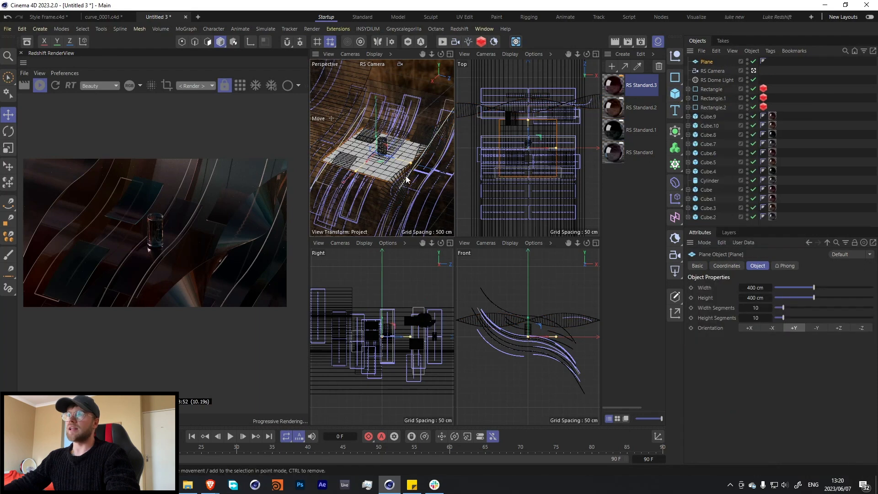
key("F1")
left_click_drag(403, 290, 282, 399)
left_click_drag(512, 271, 640, 309)
key("F5")
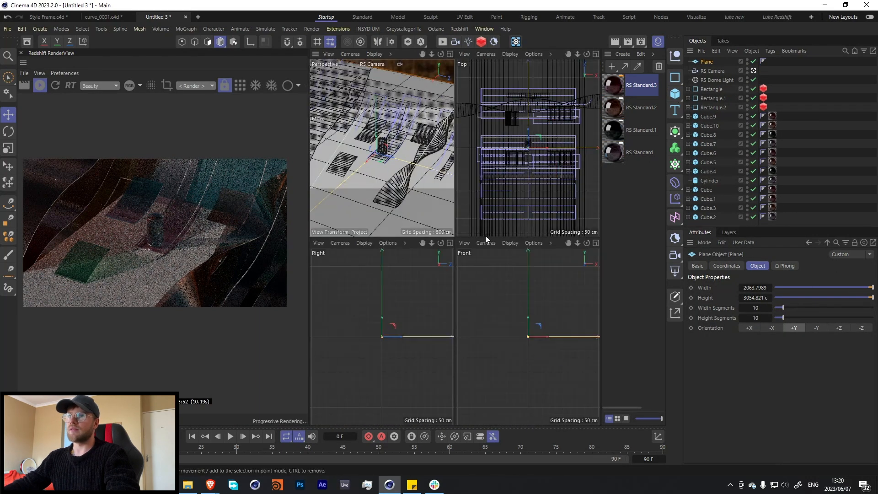
Lower the plane beneath the curved slabs and tilt it to follow their downward slope in the Front view.
key("F4")
key("F5")
middle_click(389, 285)
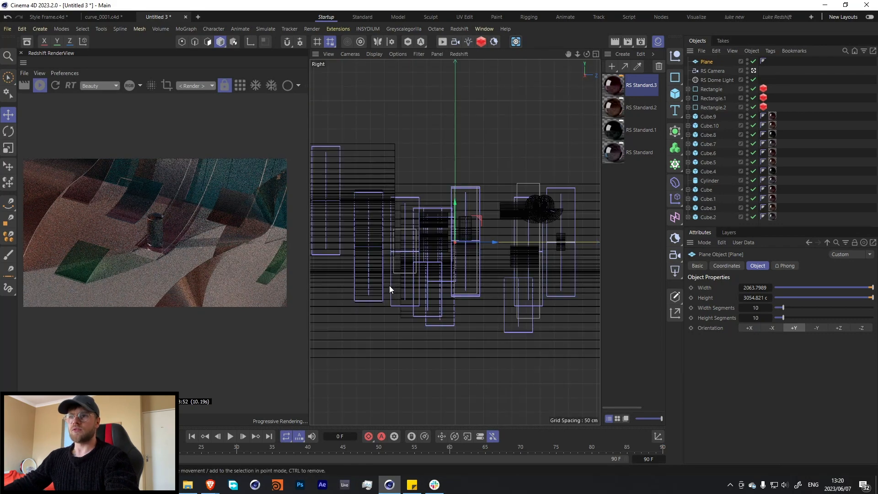
middle_click(501, 237)
middle_click(541, 298)
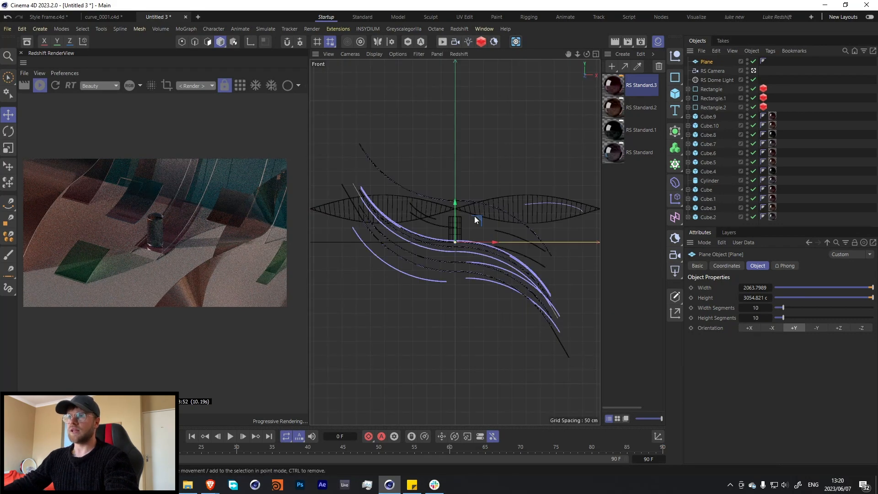
left_click_drag(456, 223, 452, 304)
key("r")
key("e")
middle_click(457, 279)
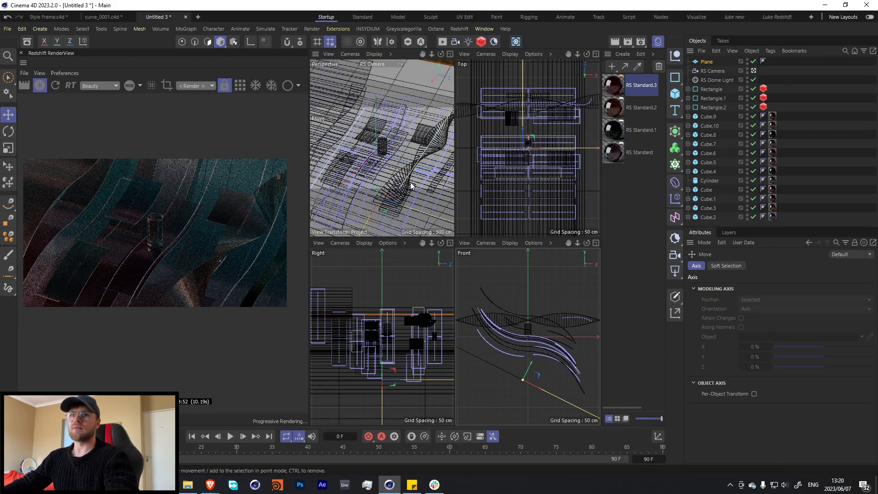
middle_click(416, 174)
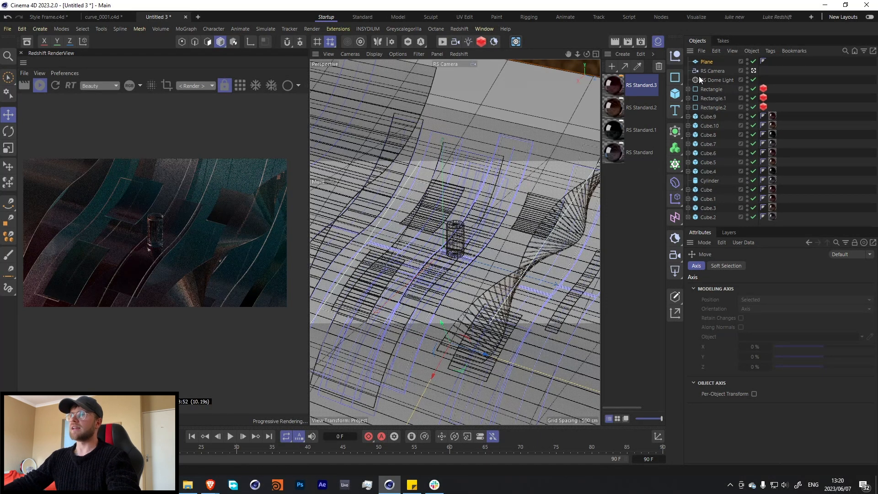
Rotate the RS Dome Light to a heading of 214° and duplicate it.
left_click(713, 80)
left_click_drag(787, 300, 787, 299)
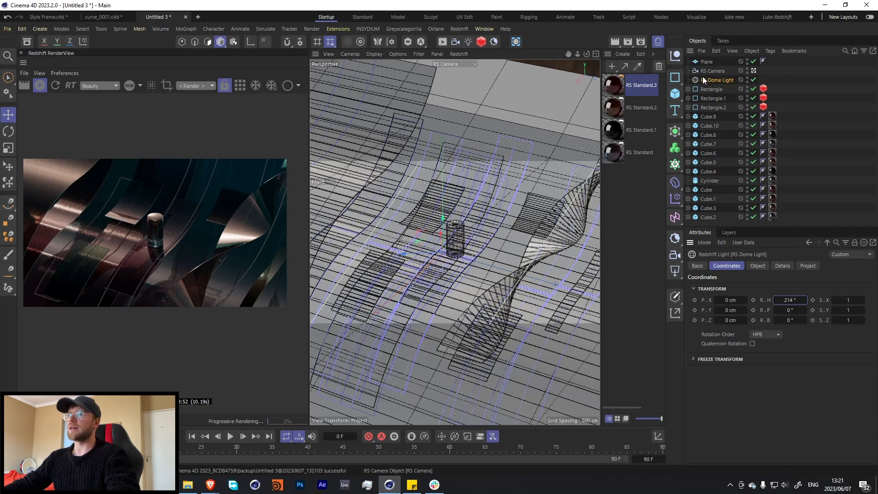
left_click_drag(712, 80, 721, 78)
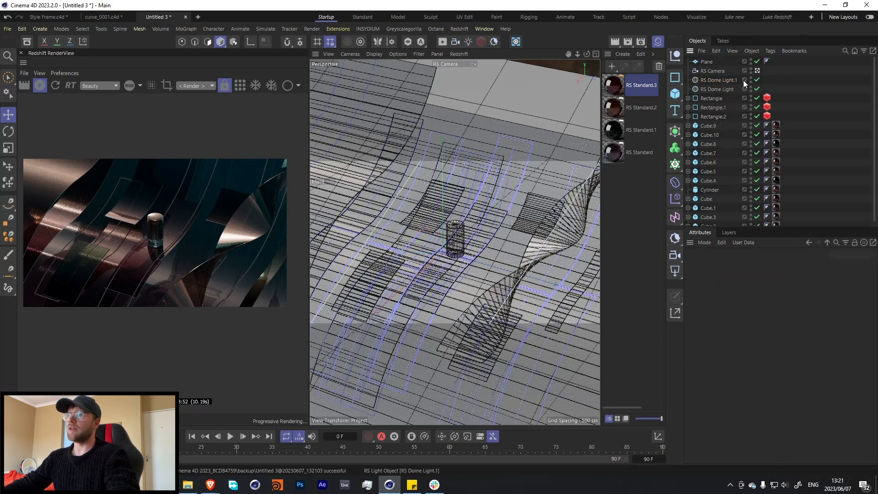
Load the 44th-street-manhattan-nightlights HDRI as the texture of the duplicated dome light.
left_click(758, 266)
left_click(869, 364)
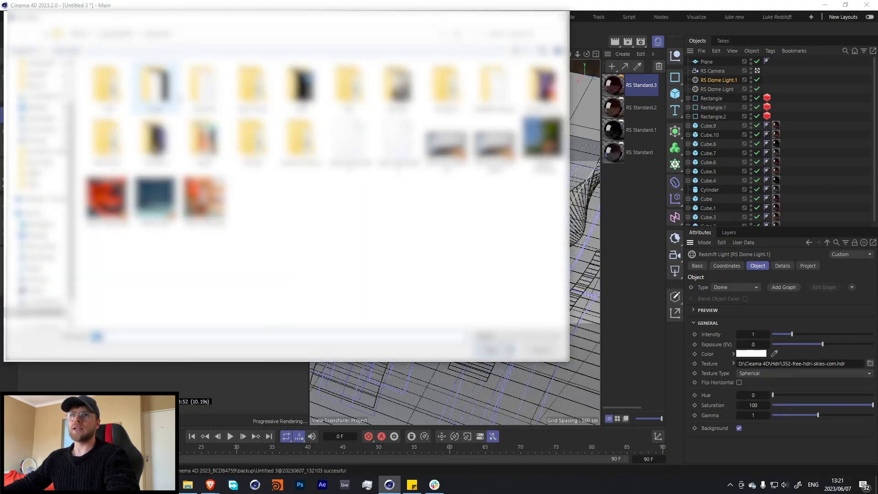
double_click(307, 91)
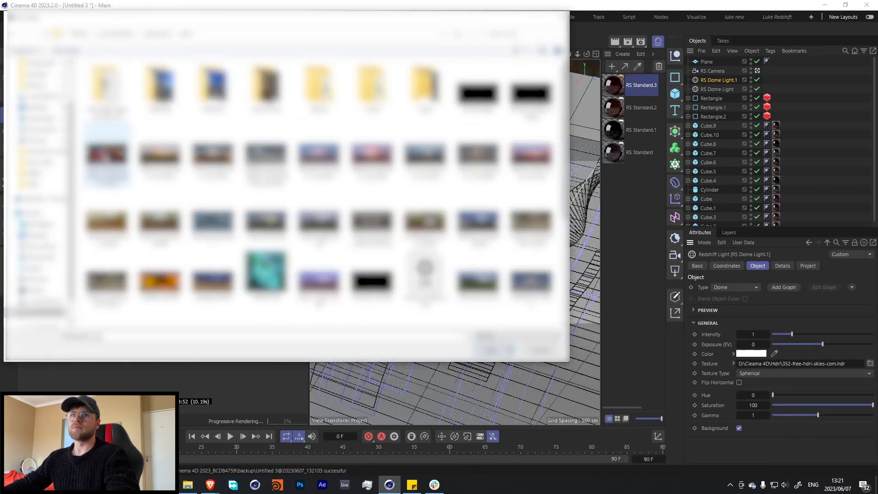
double_click(106, 153)
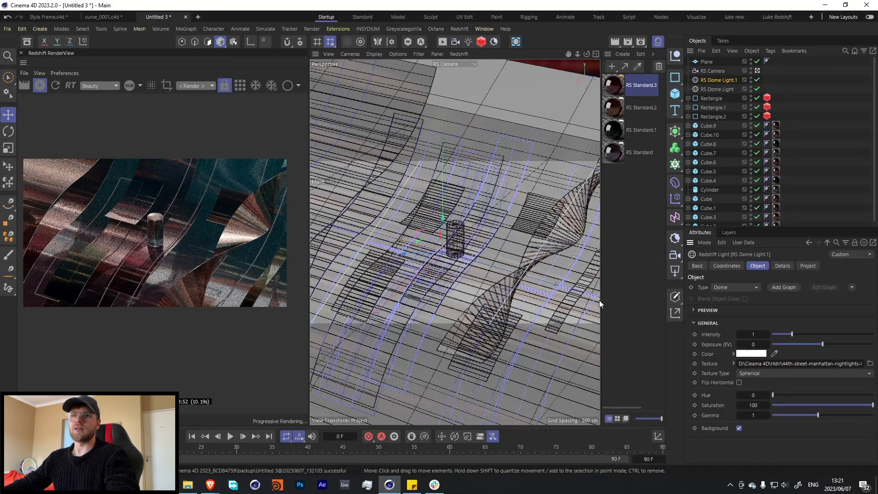
Disable the original dome light and rotate RS Dome Light.1 to a heading of about 479°.
left_click(757, 89)
left_click(726, 266)
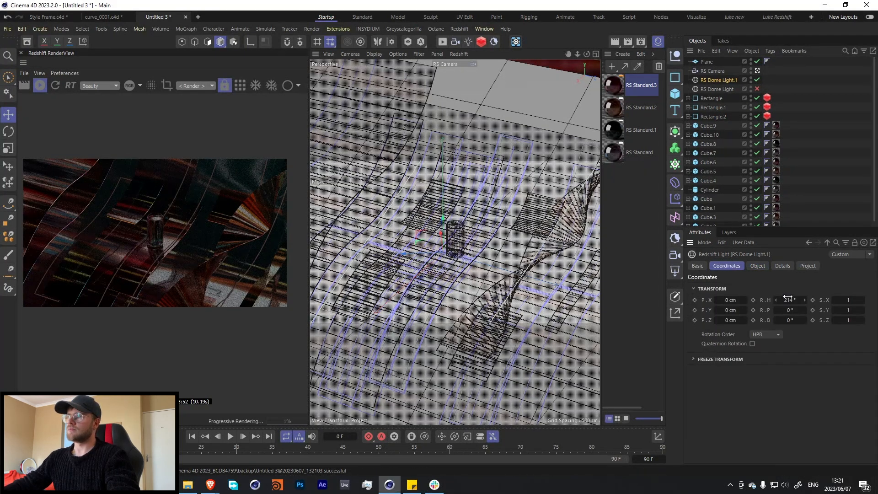
left_click_drag(788, 300, 791, 300)
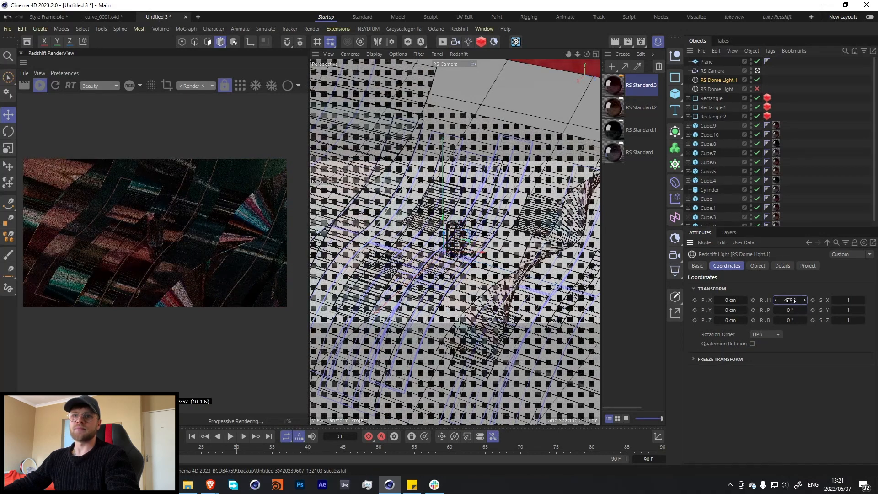
Set the intensity of RS Dome Light.1 to 2 and inspect the render preview up close.
left_click(760, 266)
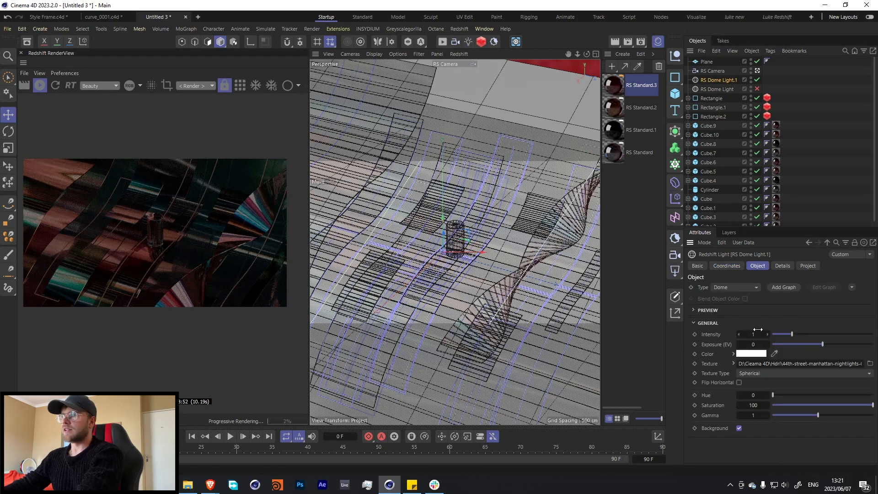
left_click_drag(758, 329, 762, 322)
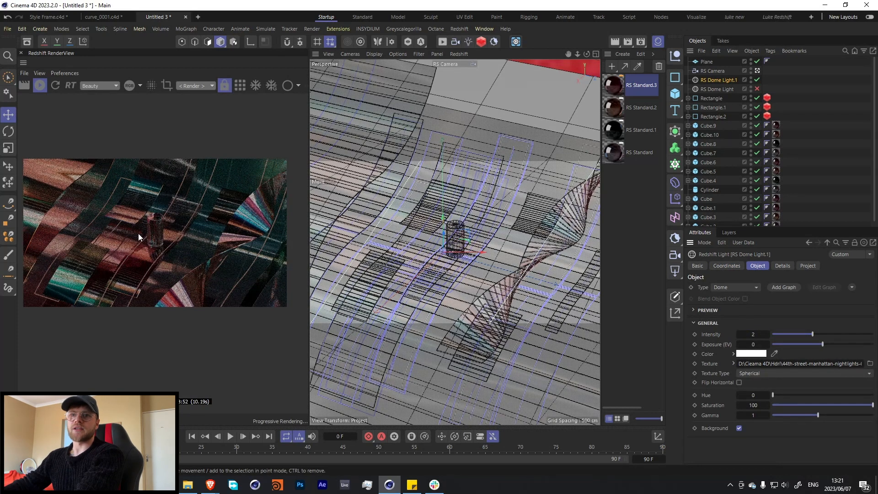
scroll(151, 245, "up", 1)
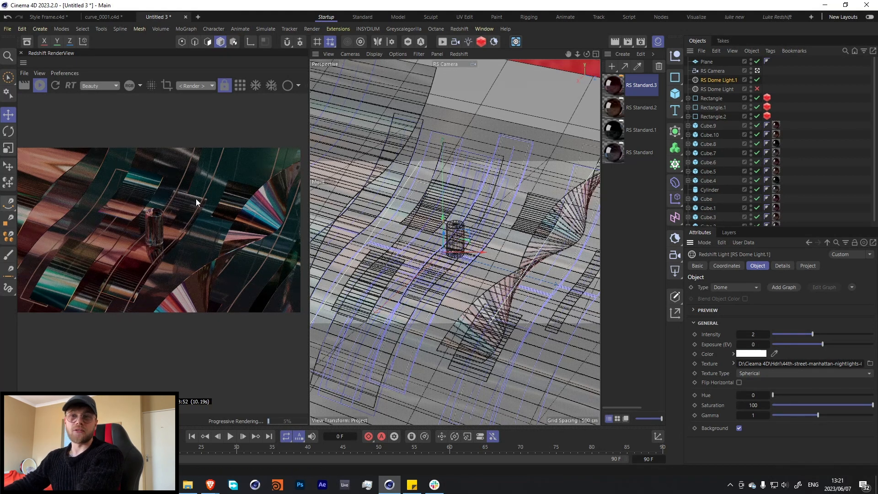
Rotate RS Dome Light.1 to a heading of 528° and re-enable the original dome light.
left_click(727, 265)
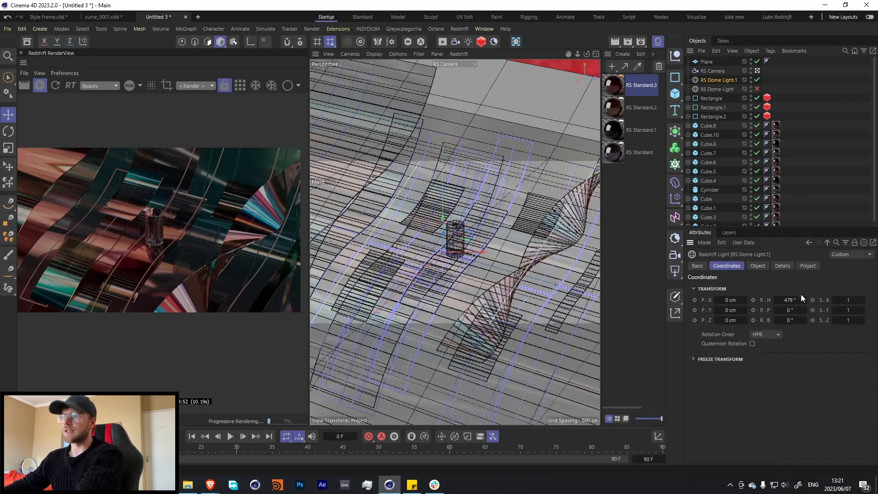
left_click_drag(783, 300, 791, 300)
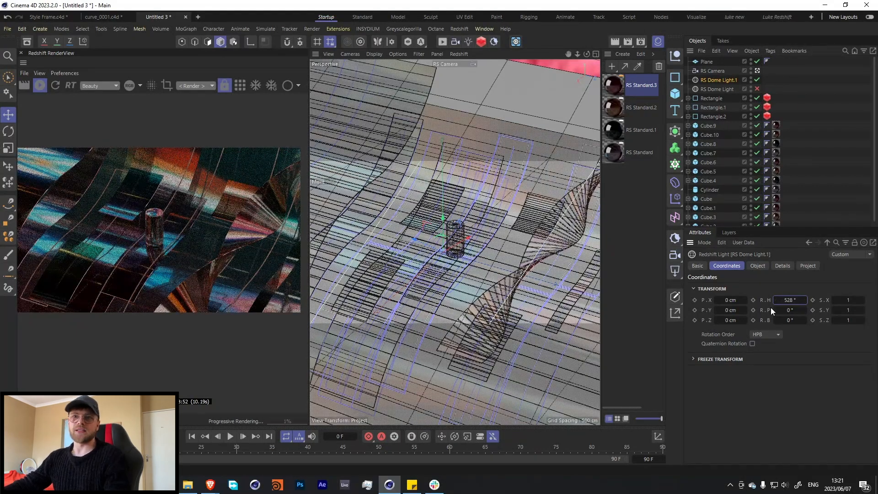
left_click(757, 88)
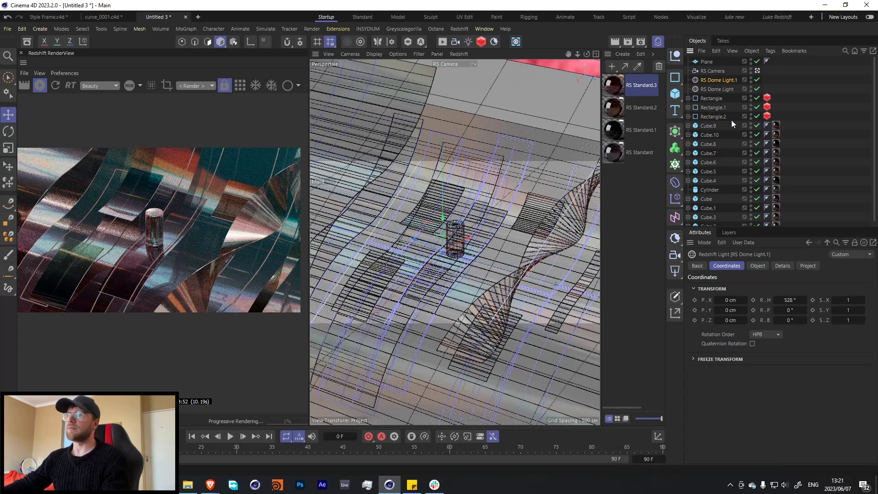
scroll(173, 213, "down", 1)
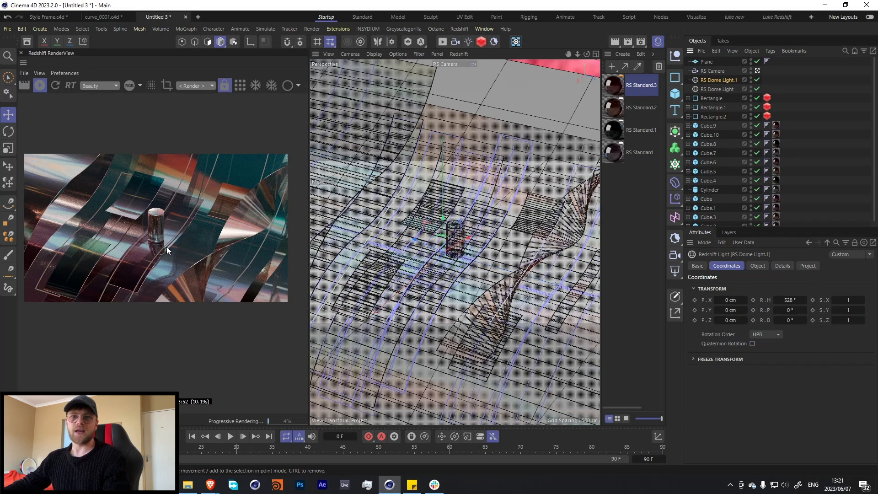
Raise the cylinder to a Y position of about 57 cm.
left_click(454, 234)
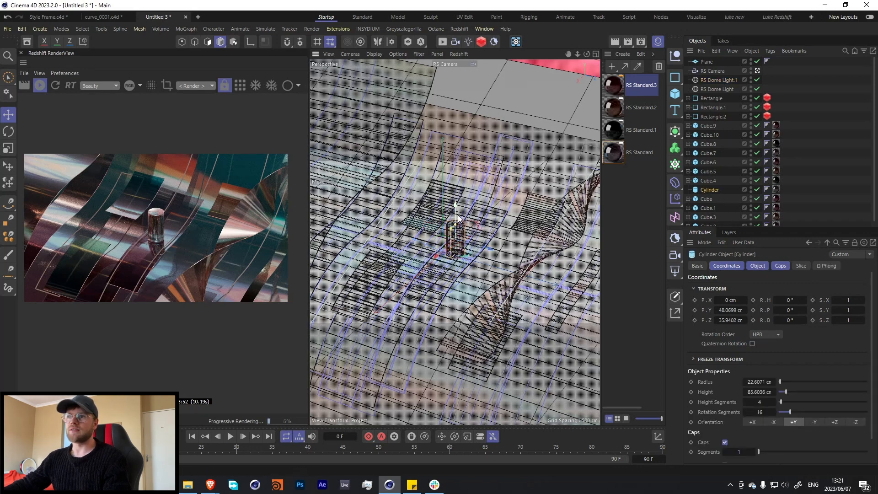
left_click_drag(457, 219, 459, 215)
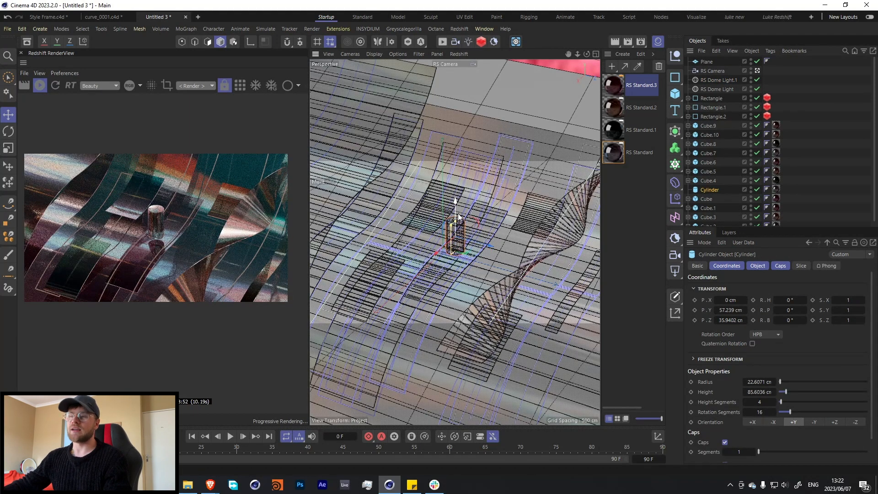
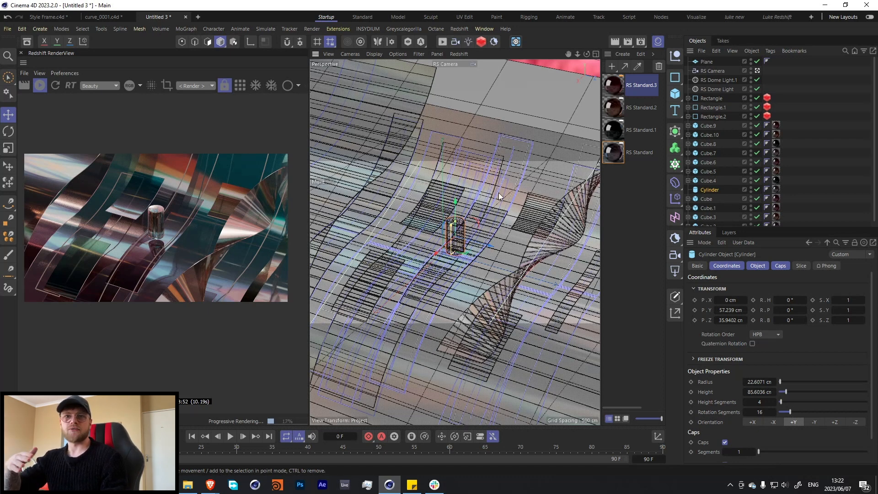
Move the Cylinder above Cube.9 in the object hierarchy so that all the cubes are listed together.
left_click(561, 240)
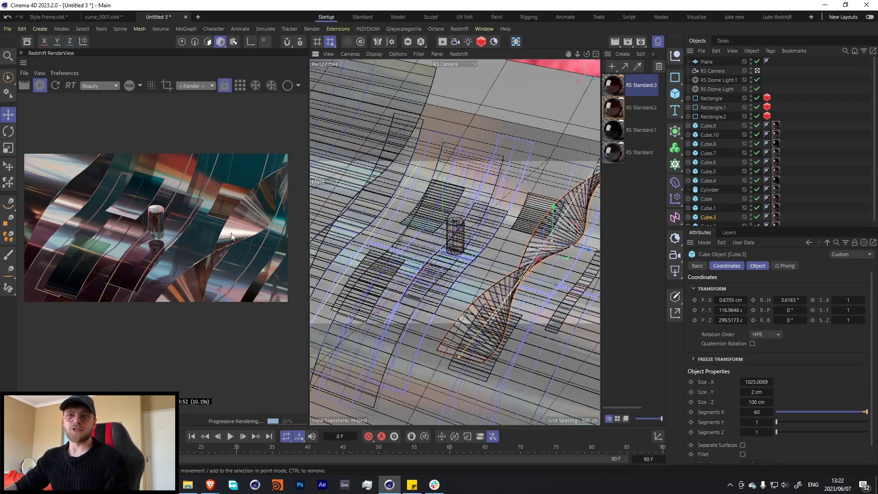
left_click(707, 127)
scroll(708, 143, "down", 1)
left_click(706, 221, "shift")
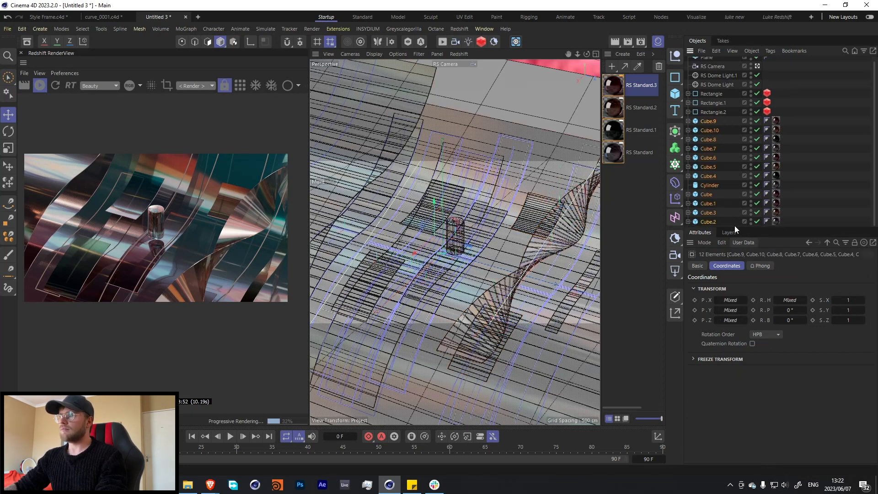
left_click_drag(707, 186, 706, 115)
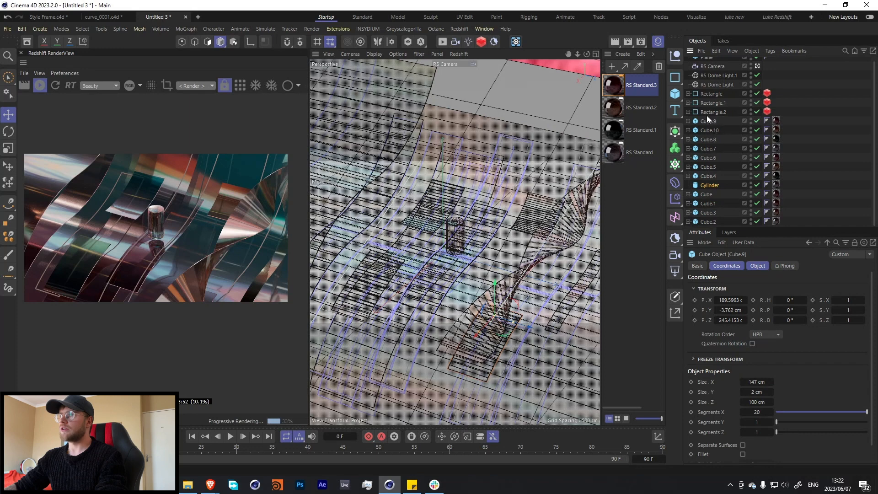
Enable a fillet with a 0.1 cm radius on all the cubes from Cube.9 down to Cube.2.
left_click(708, 130)
left_click(708, 222, "shift")
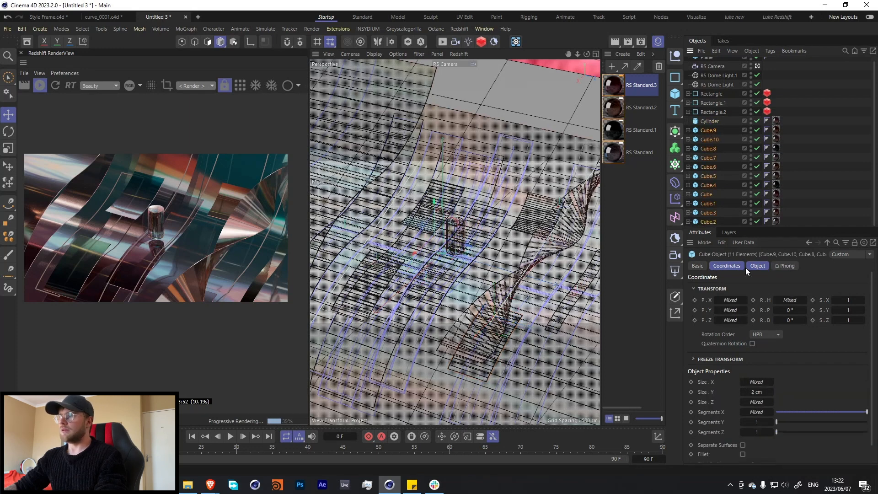
left_click(742, 455)
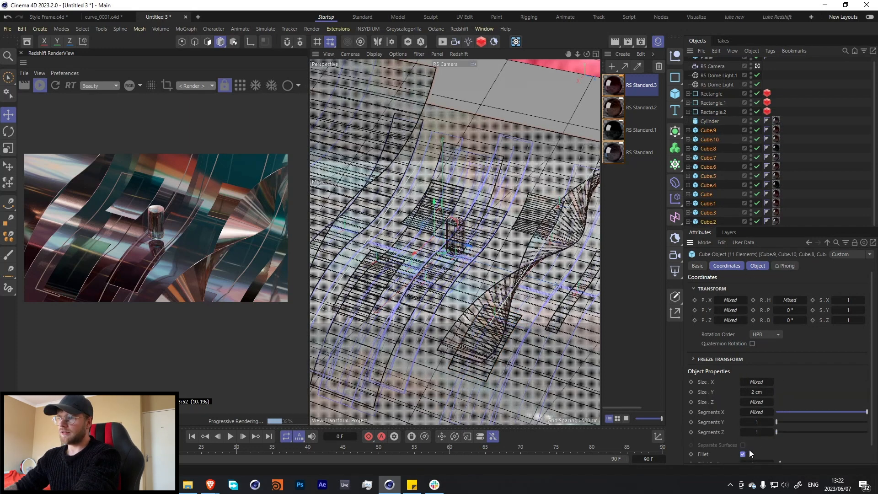
scroll(707, 422, "down", 2)
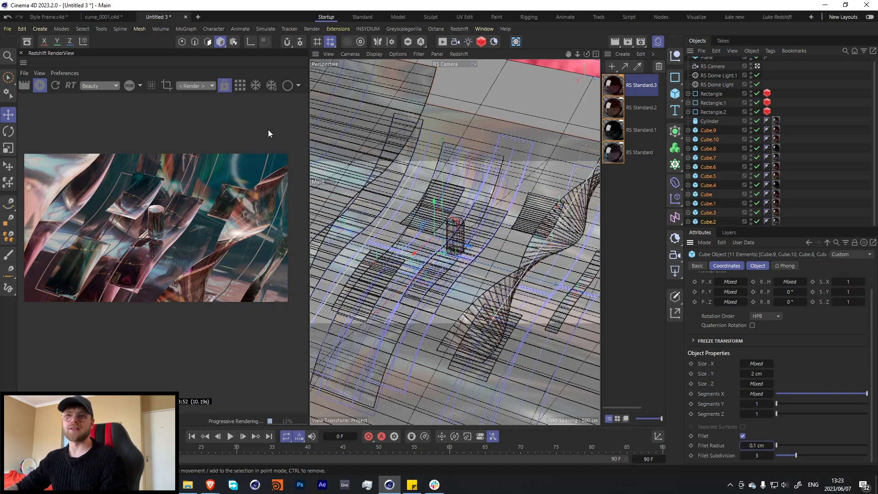
Rotate RS Dome Light.1 to a heading of 861°.
left_click(774, 110)
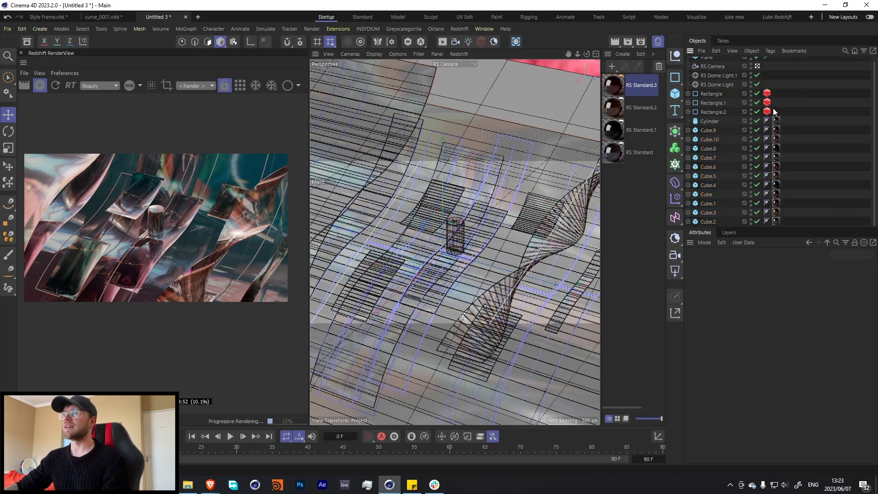
scroll(719, 121, "up", 1)
left_click(709, 88)
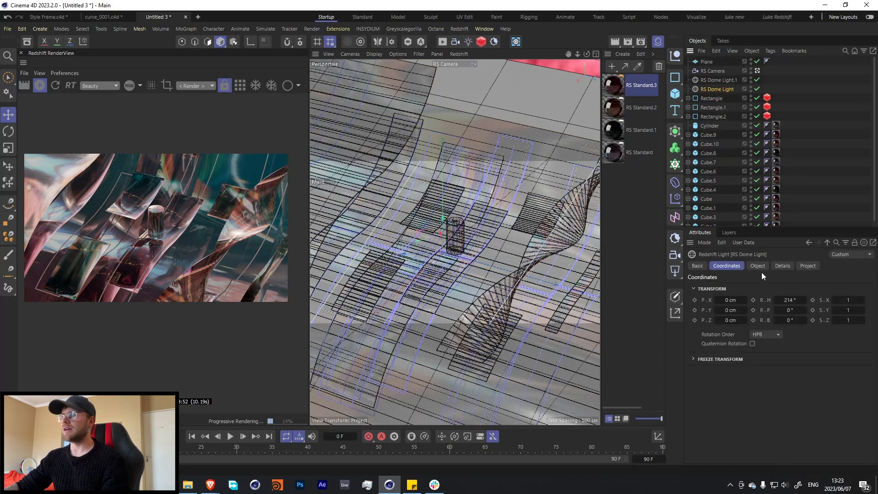
left_click(757, 266)
left_click(710, 81)
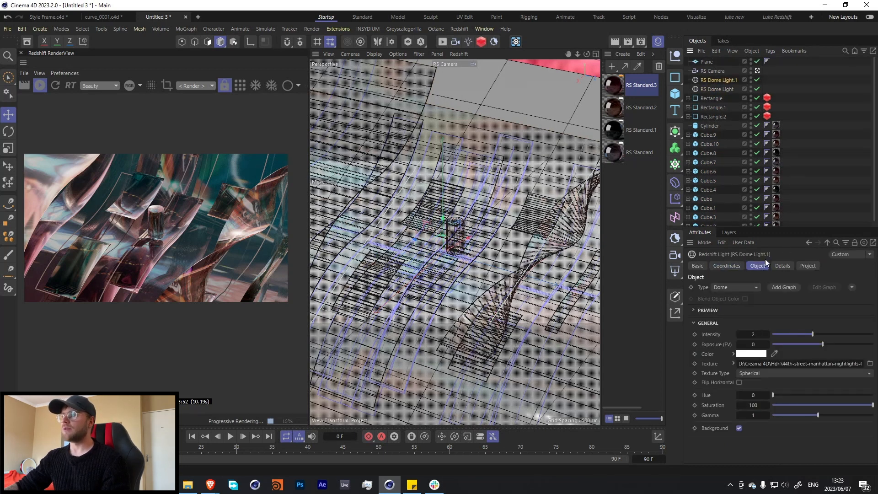
left_click(727, 266)
left_click_drag(788, 300, 793, 301)
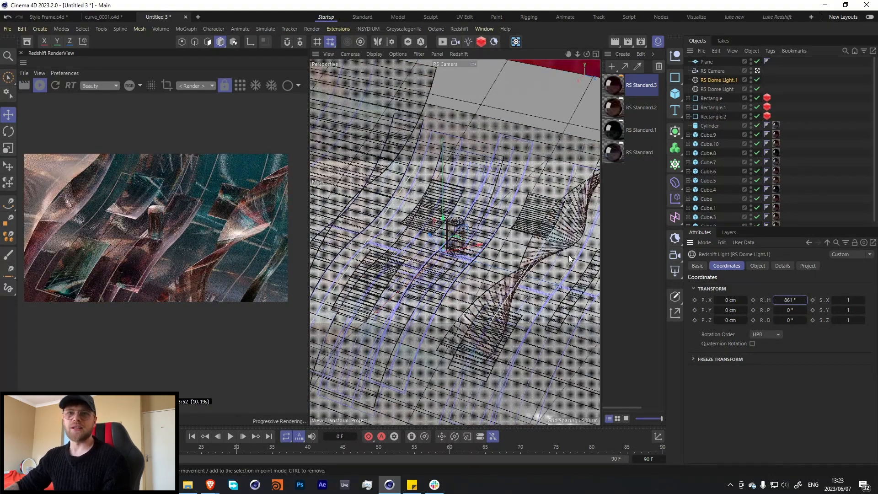
Disable both existing dome lights and add a new Redshift dome light.
left_click_drag(757, 80, 763, 90)
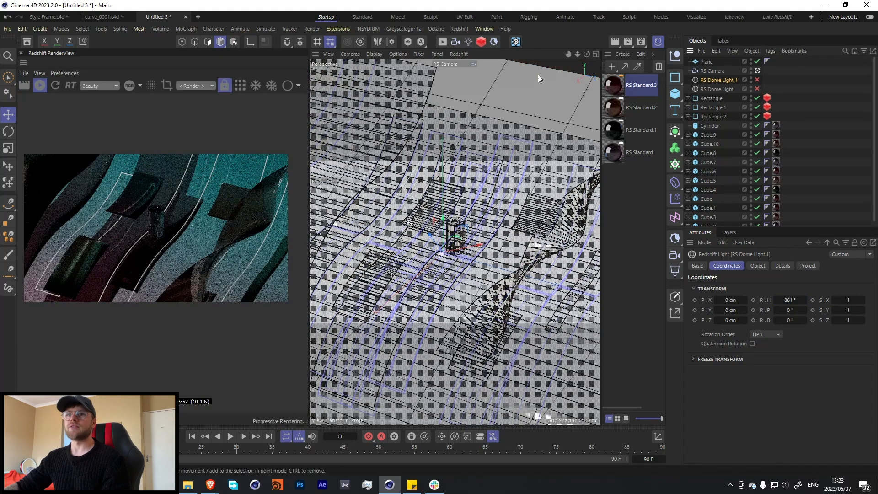
left_click(458, 28)
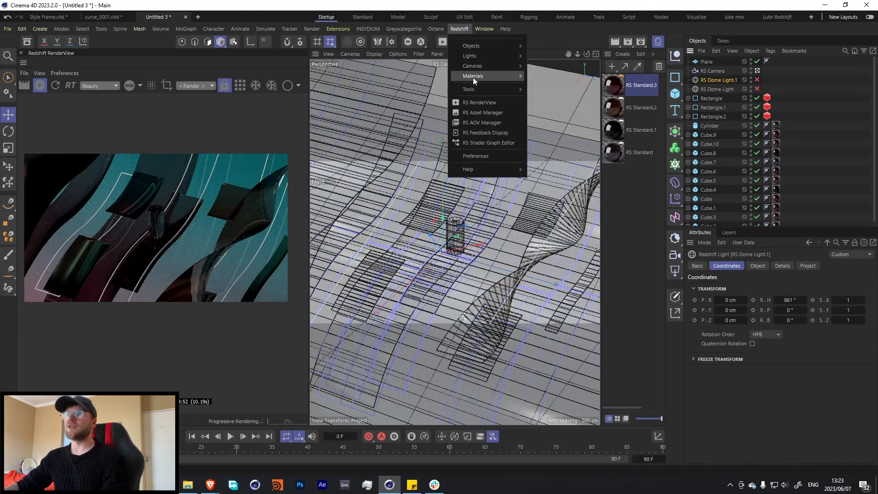
mouse_move(473, 76)
mouse_move(481, 57)
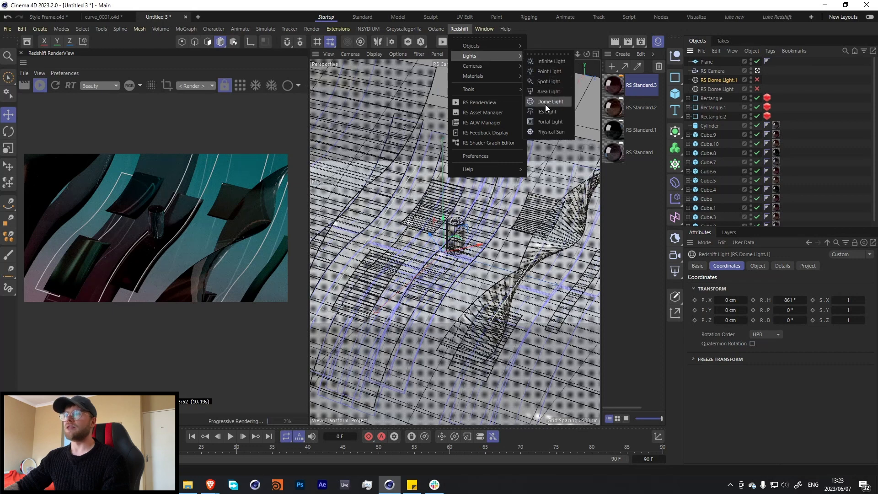
left_click(546, 102)
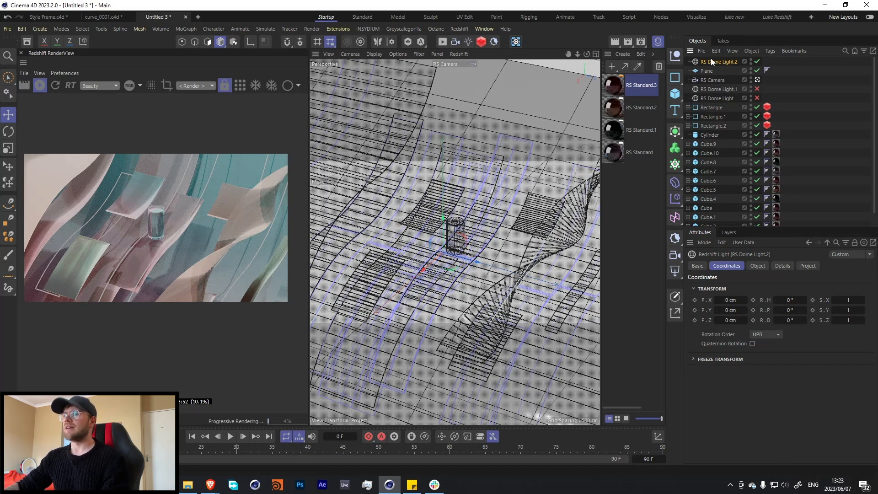
Add a shader graph to RS Dome Light.2, connect a C4D Shader node to its Tex 0 input and space out the nodes.
left_click(758, 266)
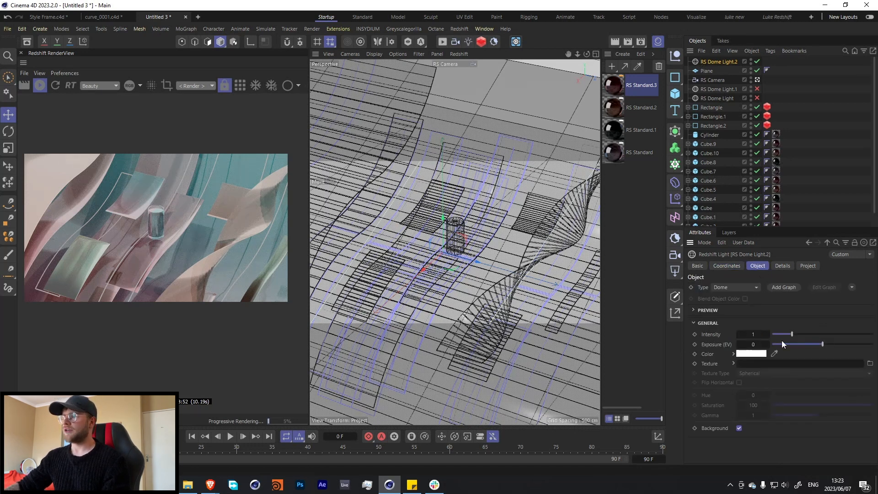
left_click(788, 290)
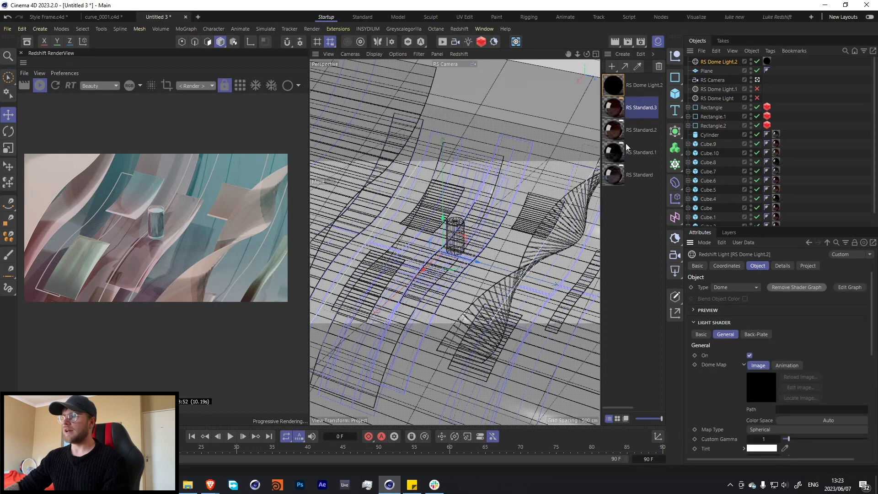
double_click(613, 87)
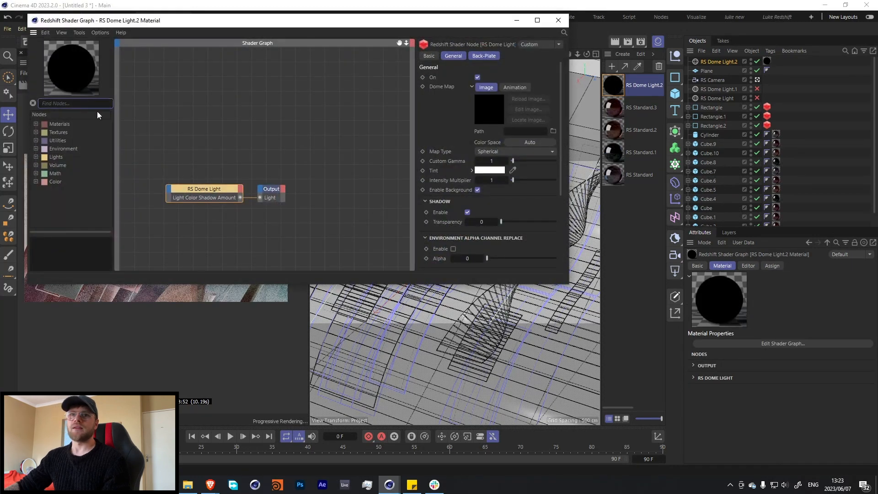
type("c4d")
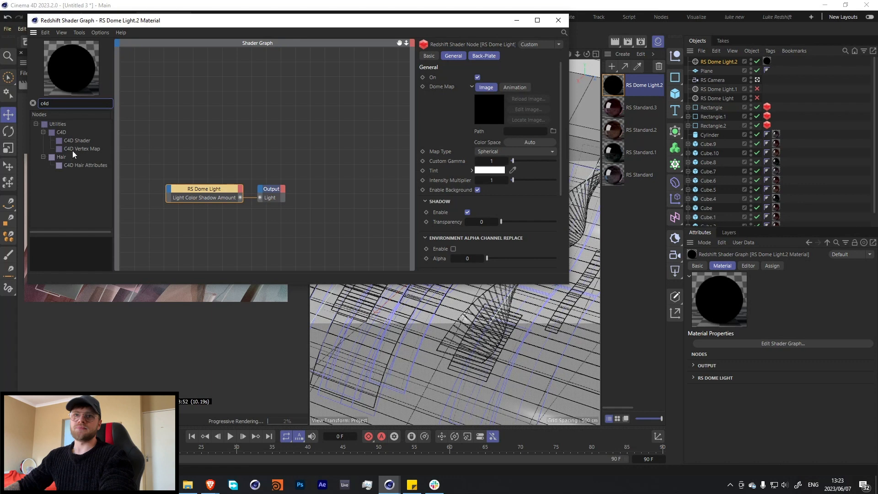
left_click_drag(77, 141, 173, 195)
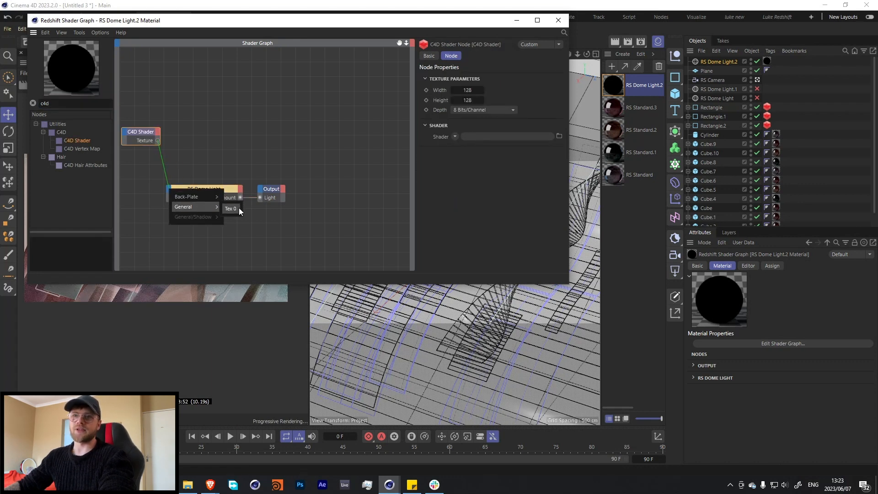
left_click(239, 208)
left_click_drag(163, 20, 281, 52)
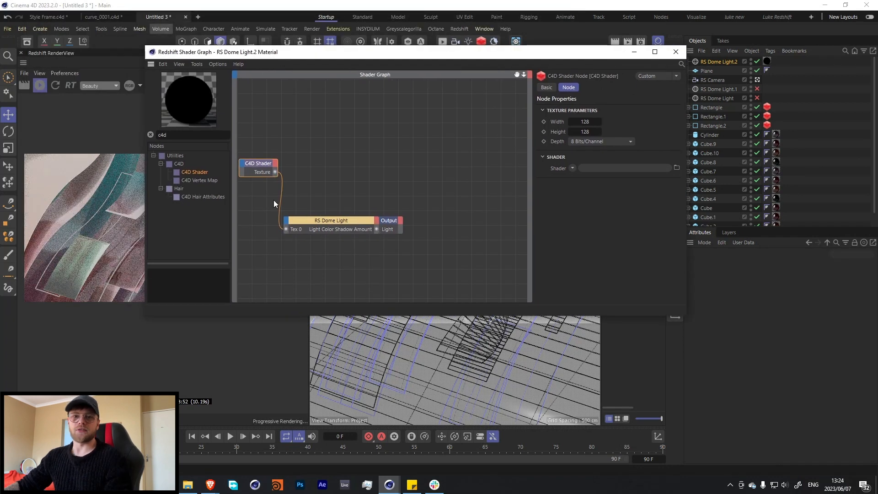
left_click_drag(372, 55, 423, 48)
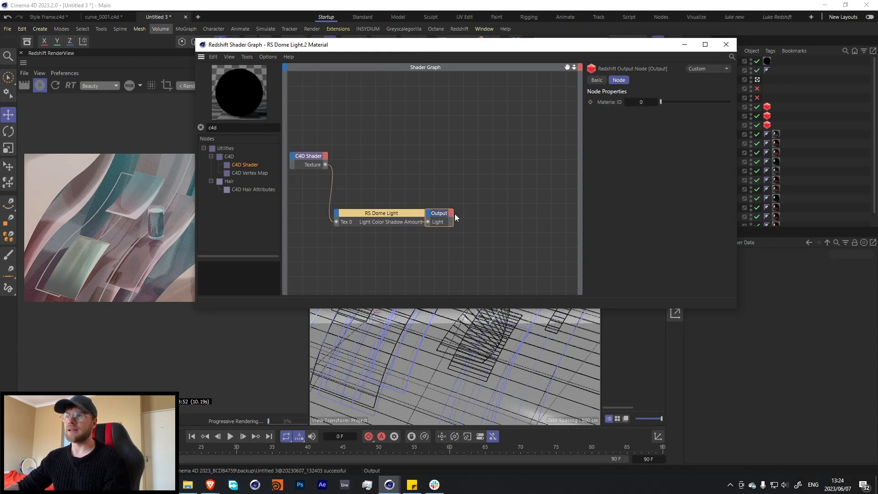
left_click_drag(450, 216, 478, 213)
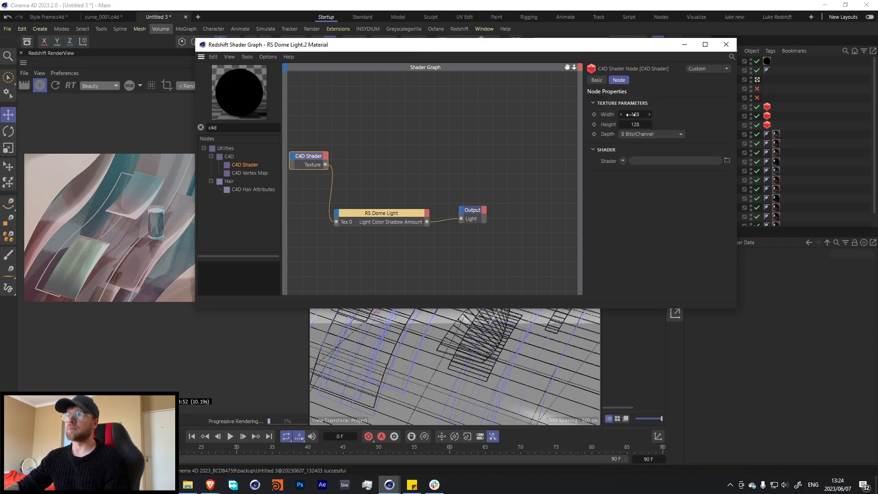
Set the C4D Shader's texture width and height to 1000 each.
double_click(632, 114)
type("100")
key("Tab")
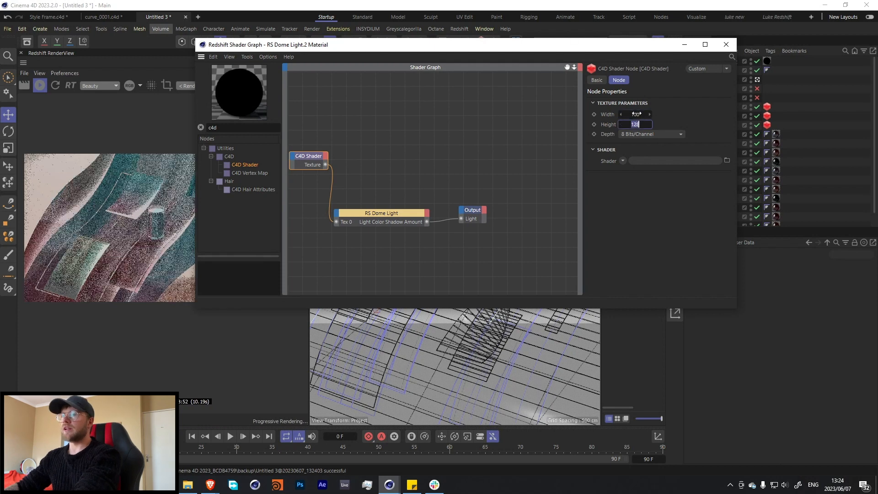
double_click(636, 114)
type("00")
key("Tab")
type("1000")
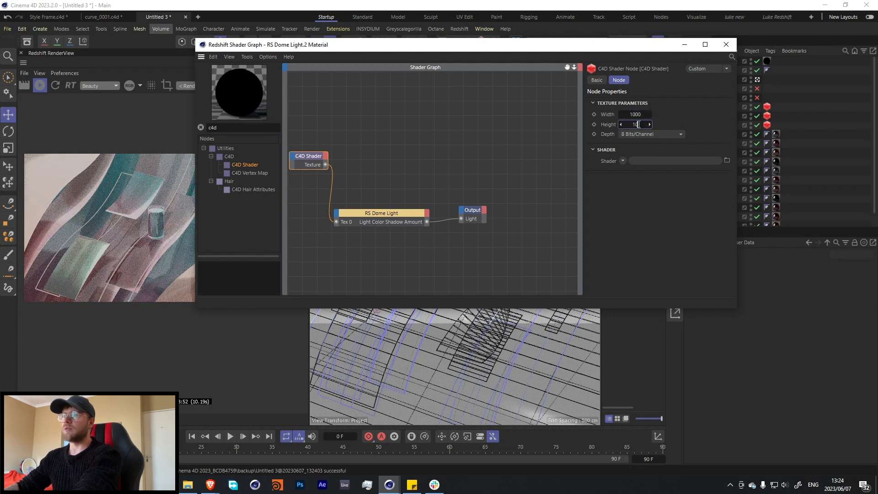
Assign a Gradient to the C4D Shader, load the Flame 6 preset and close the shader graph.
left_click(622, 161)
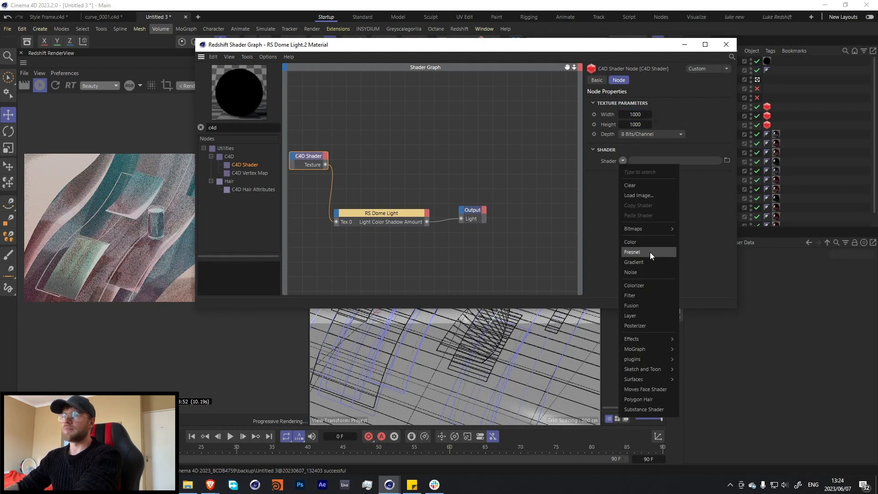
left_click(634, 262)
left_click(627, 178)
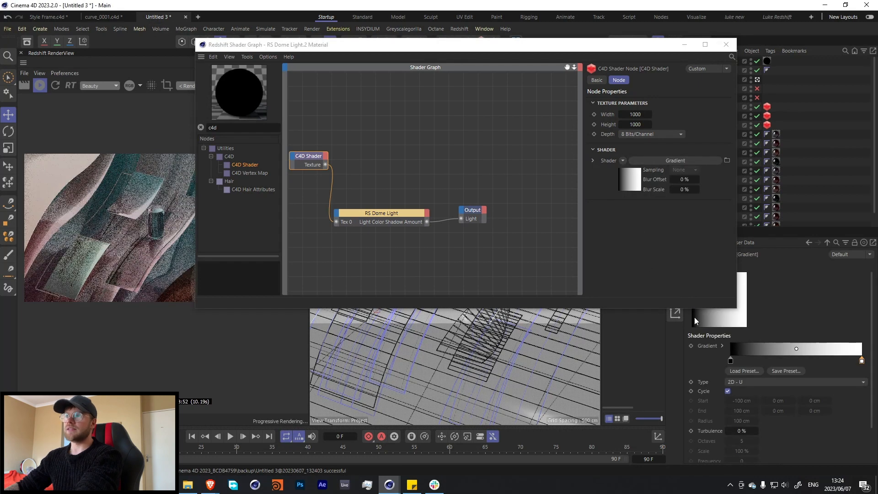
left_click(744, 371)
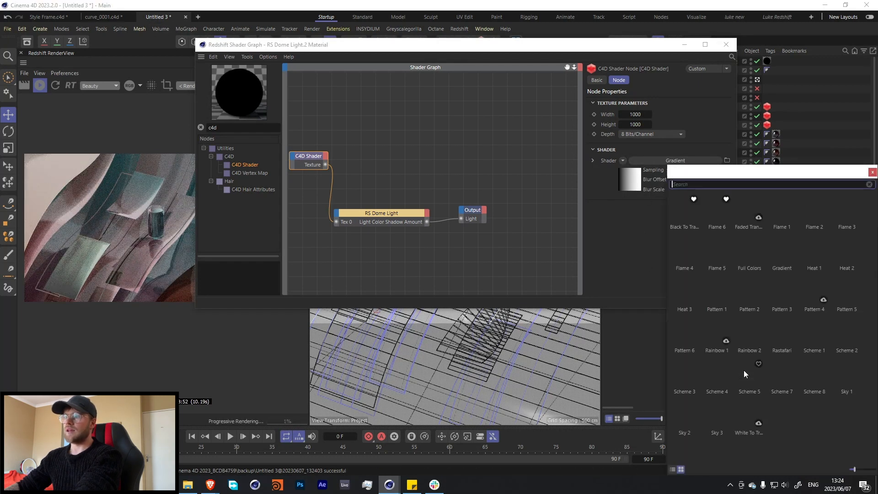
double_click(707, 206)
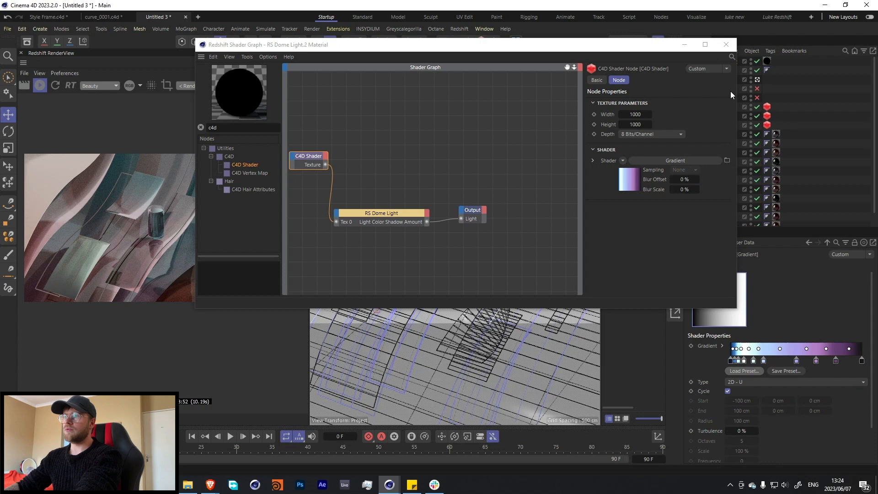
left_click(726, 44)
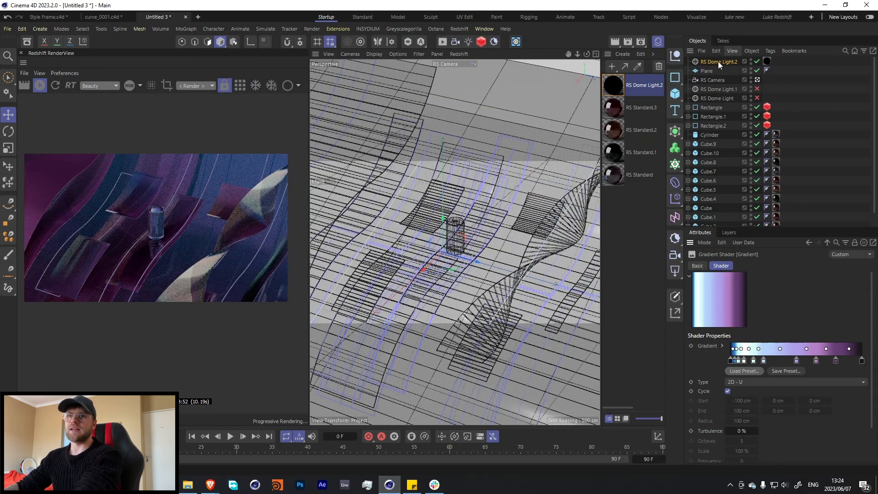
Replace the dome light's gradient with the Flame 5 preset and select the RS Dome Light.2 material.
left_click(751, 372)
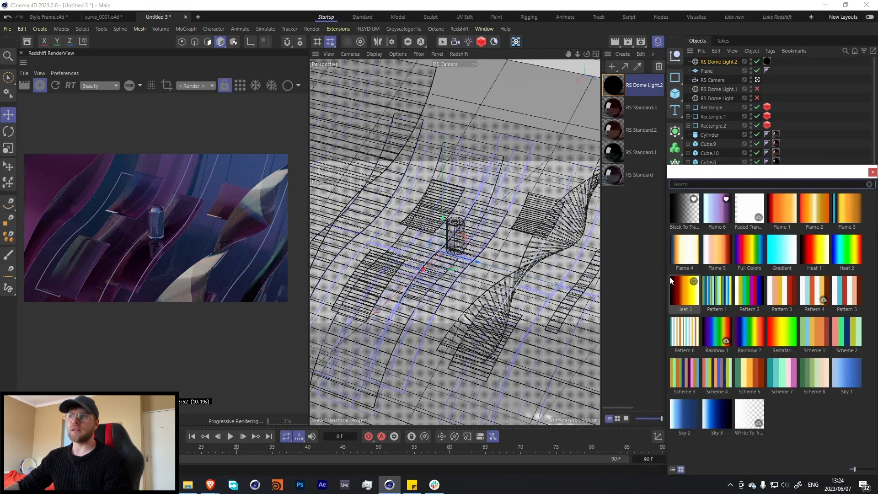
double_click(714, 246)
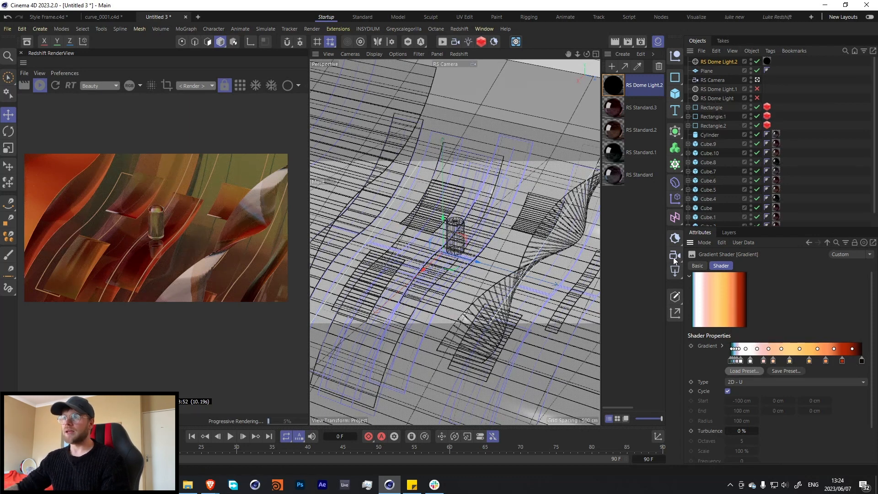
left_click(613, 90)
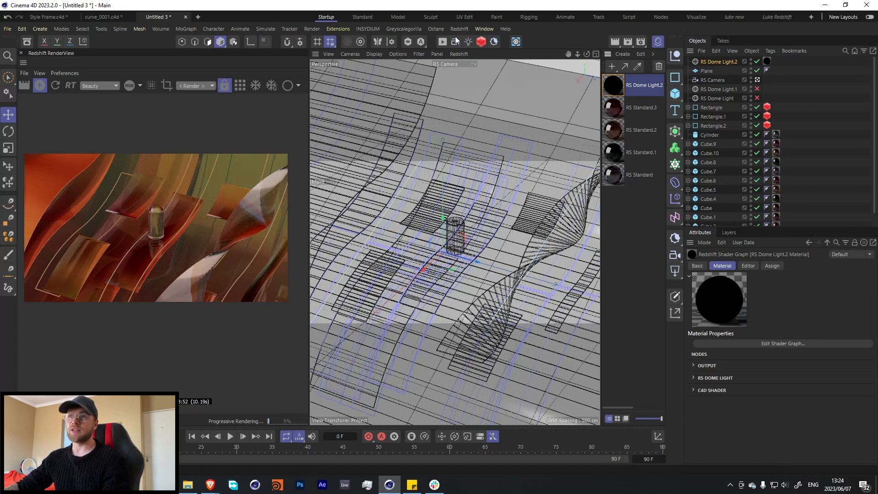
Add a Redshift area light and move it away from the centre of the slabs.
left_click(469, 43)
left_click(519, 69)
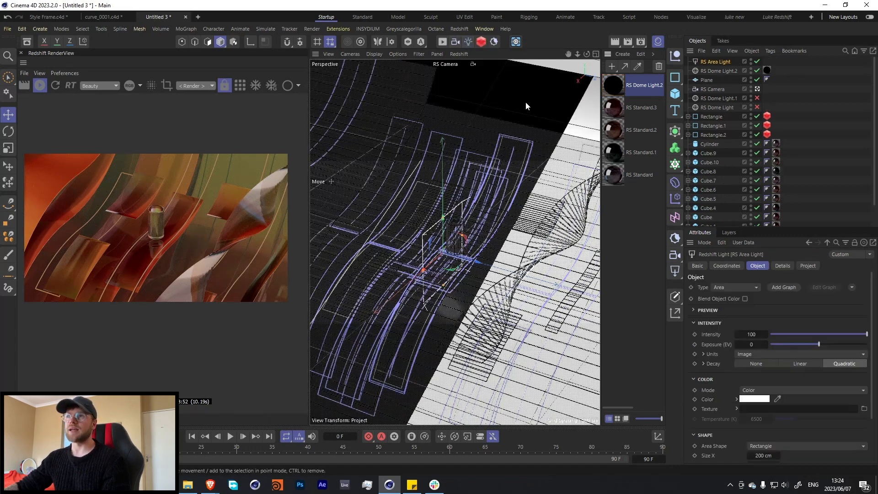
left_click_drag(473, 245, 440, 242)
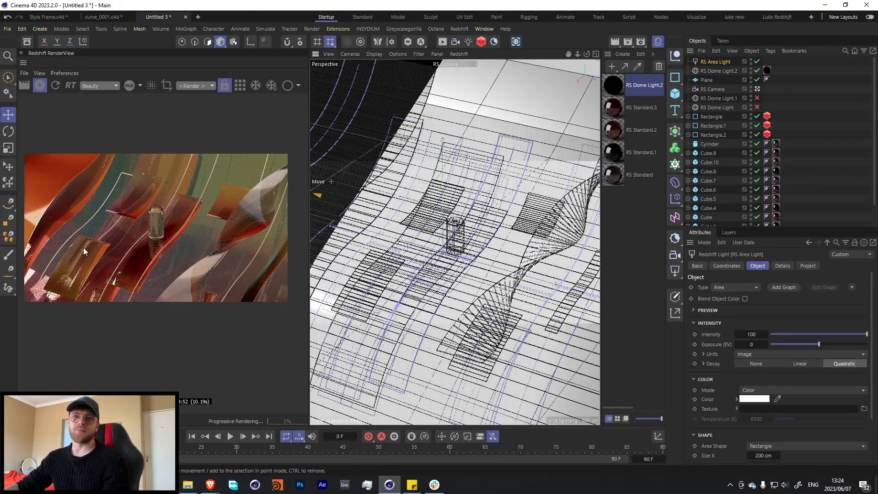
Move the area light farther out along negative Z in the top view and return to the camera view.
middle_click(450, 207)
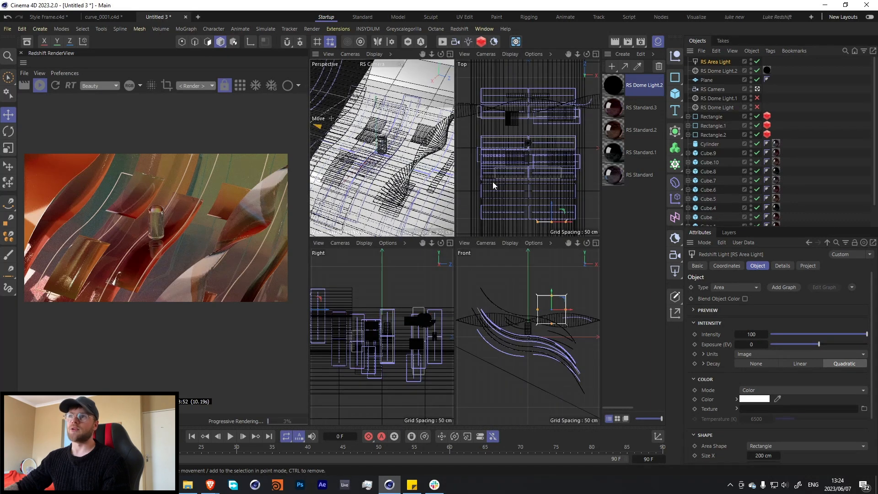
middle_click(492, 182)
left_click_drag(505, 355, 510, 409)
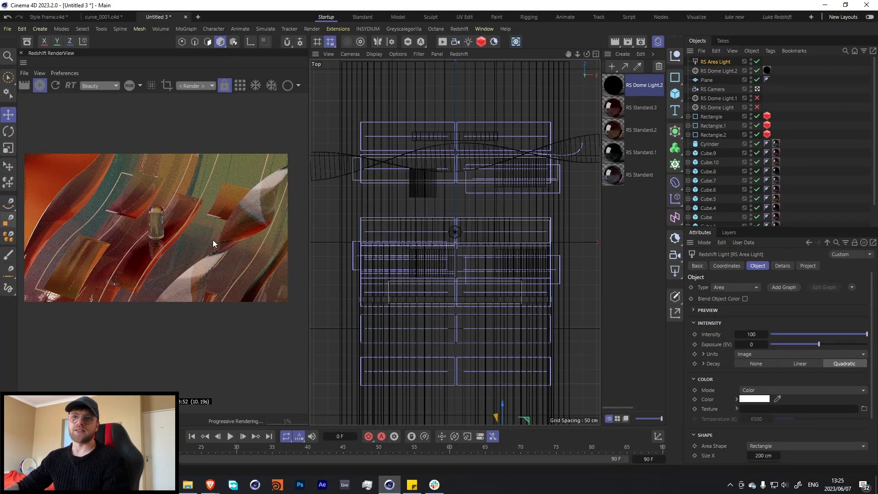
middle_click(389, 202)
middle_click(388, 192)
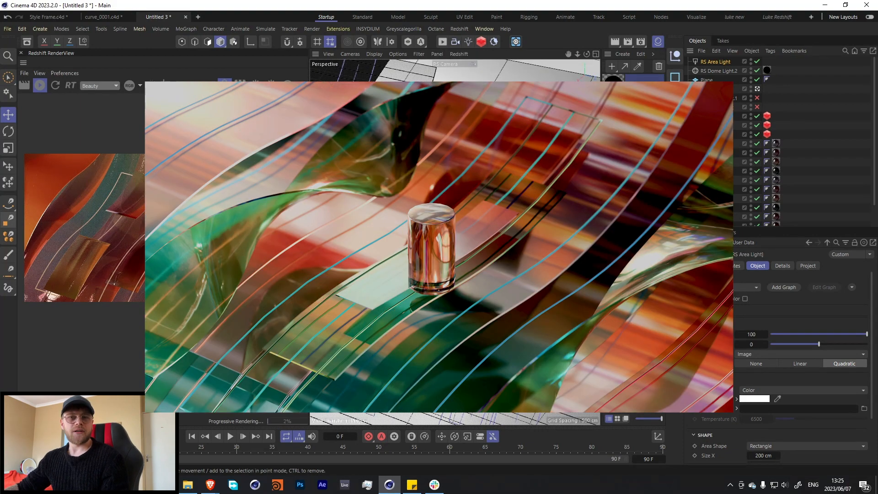